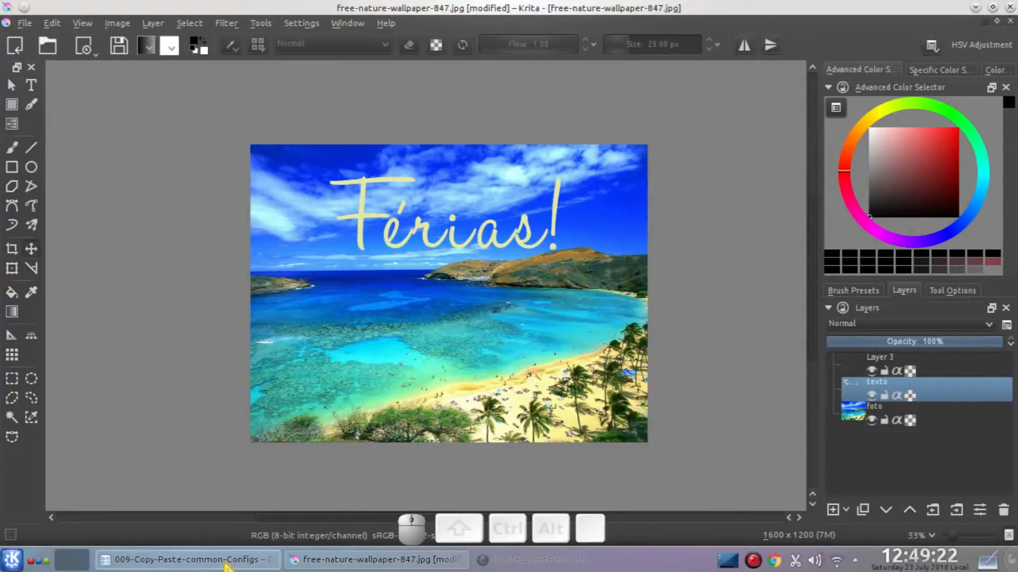
Minimise the open windows, take a snapshot of the empty desktop and copy it to the clipboard from KSnapshot.
click(975, 8)
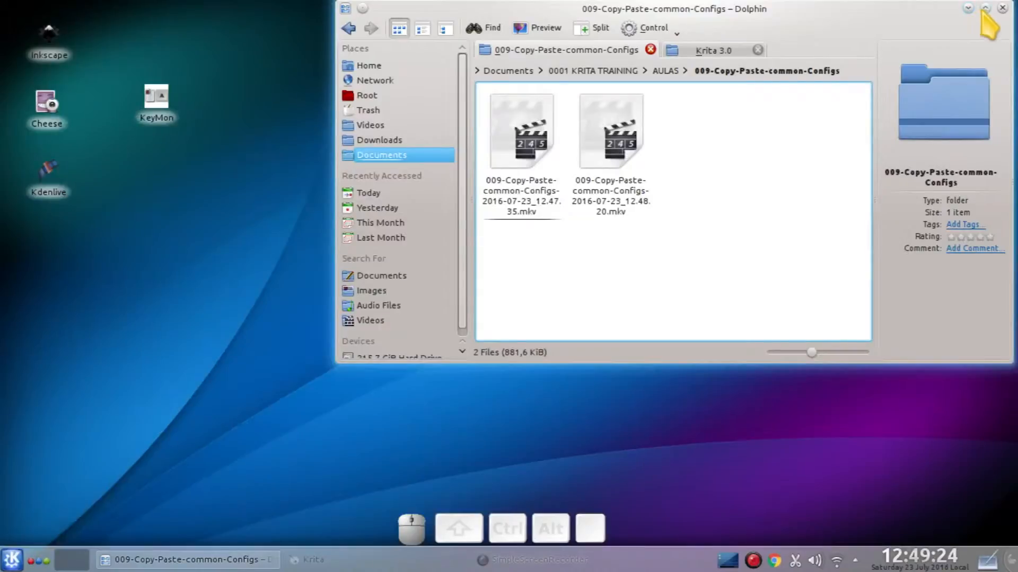
click(968, 8)
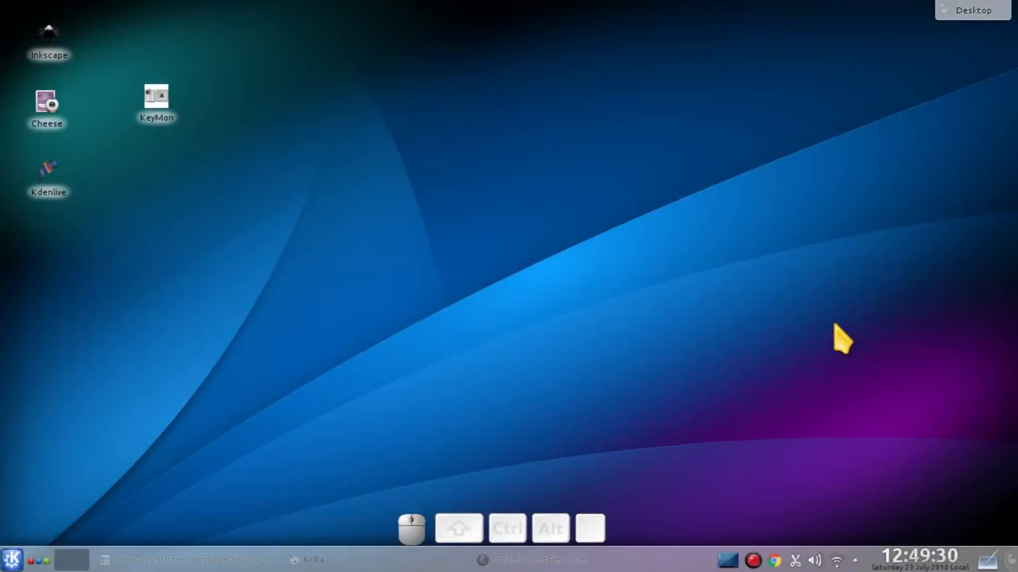
key(Print)
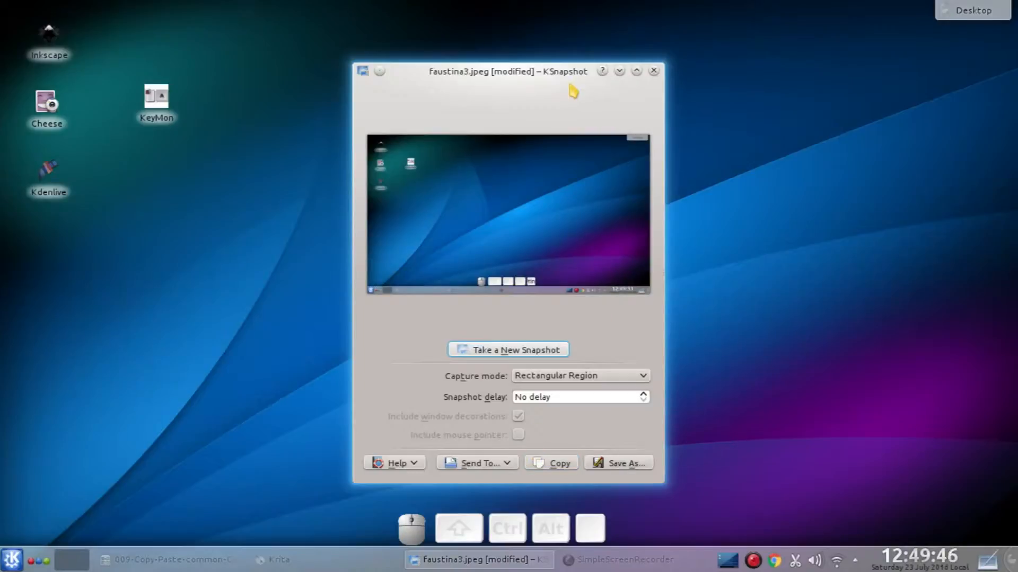
drag(572, 90, 556, 76)
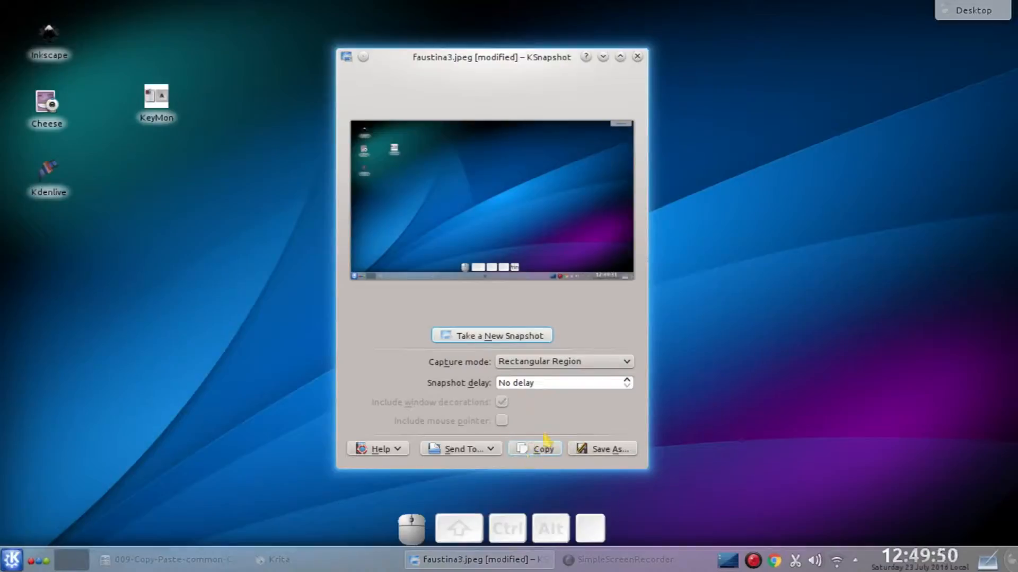
click(545, 452)
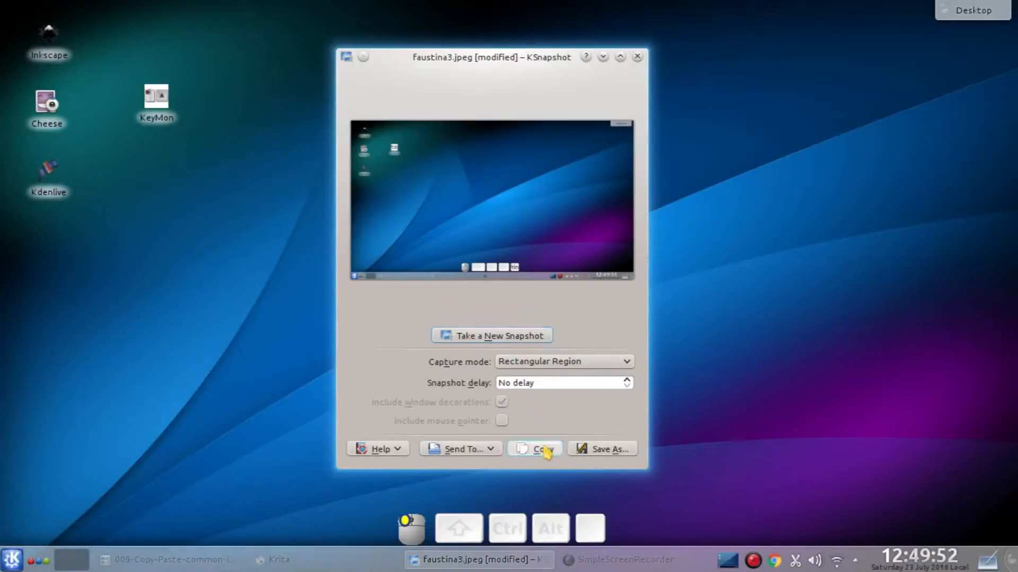
click(470, 560)
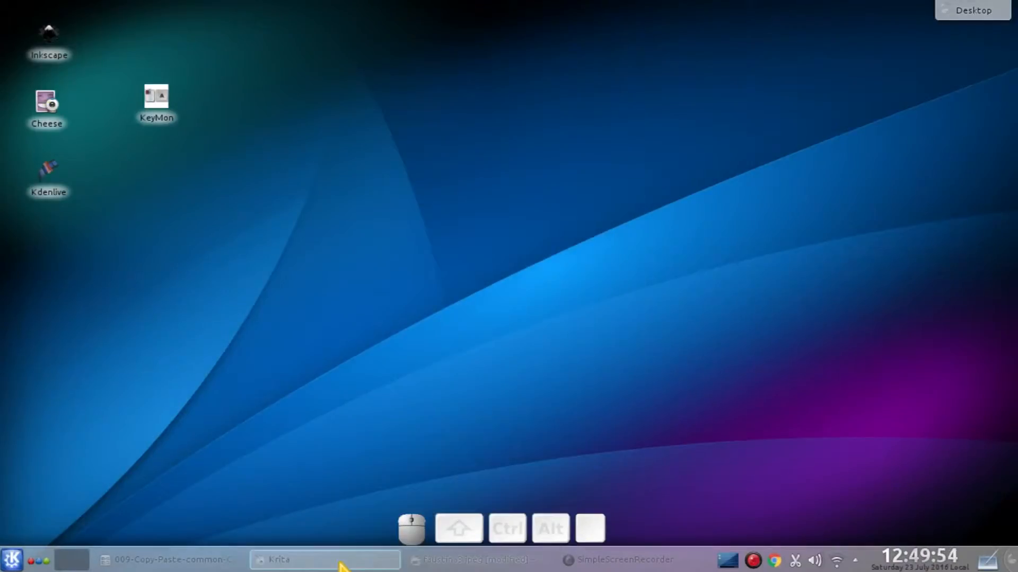
Switch to Krita, paste the snapshot into the beach picture with As Web interpretation, and delete the pasted layer.
click(324, 563)
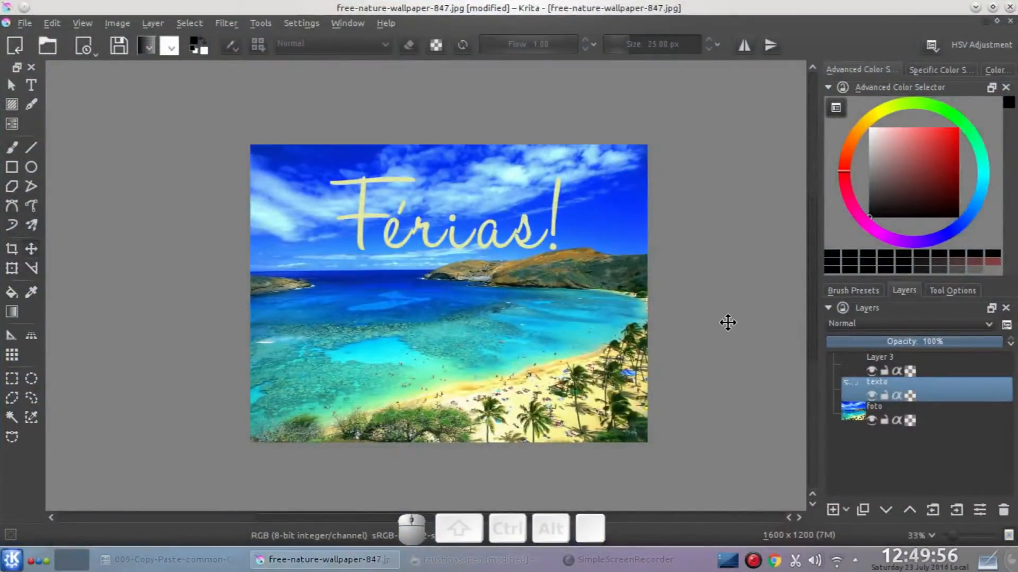
key(ctrl+v)
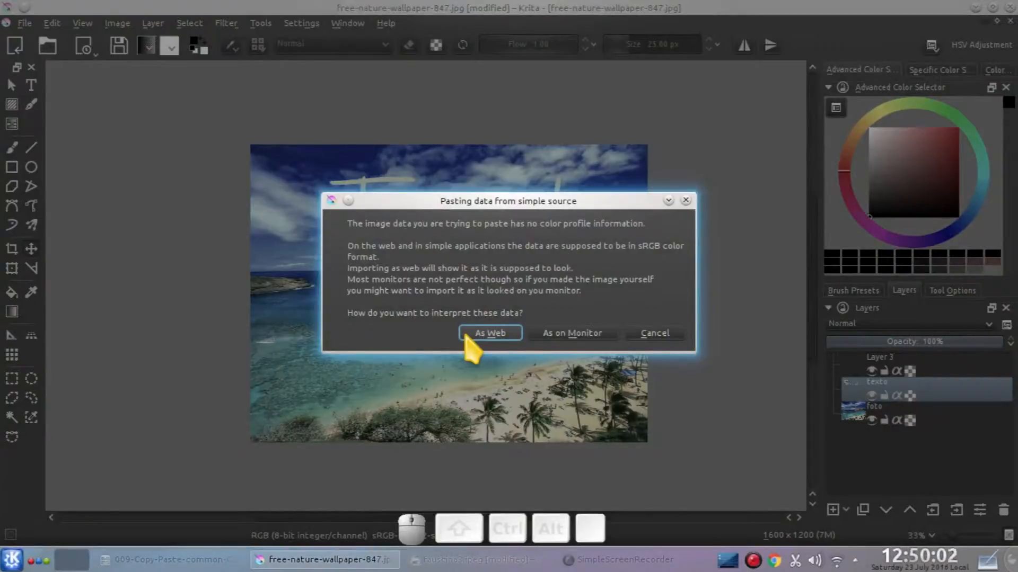
click(482, 333)
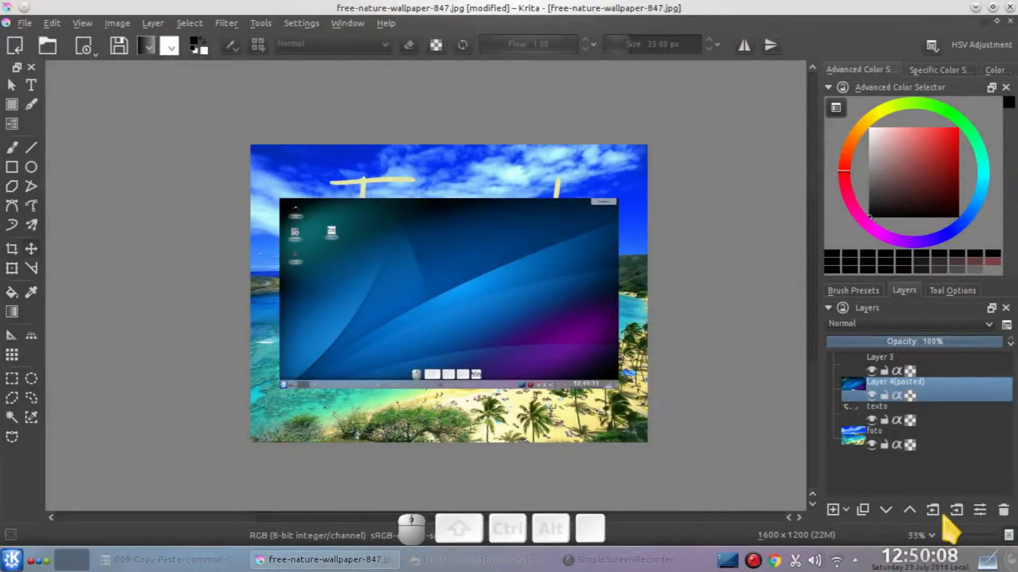
click(1001, 509)
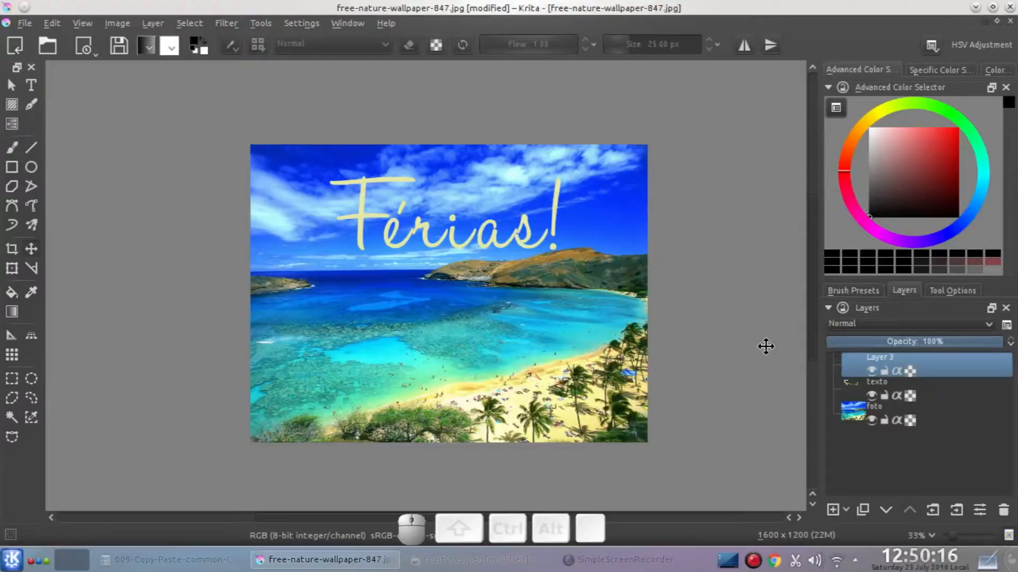
Switch to KSnapshot, copy the desktop snapshot to the clipboard again and minimise its window.
click(529, 566)
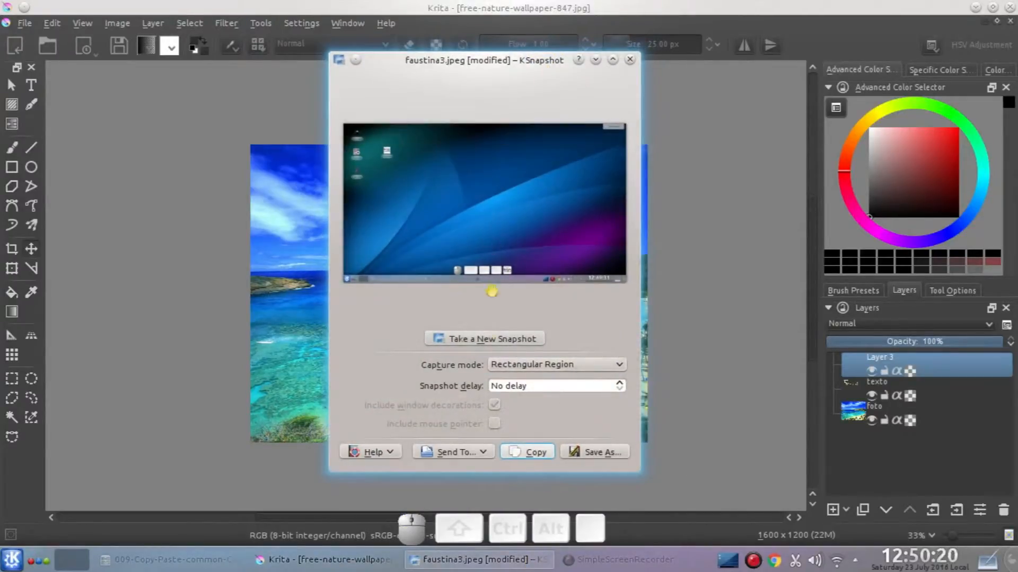
click(535, 453)
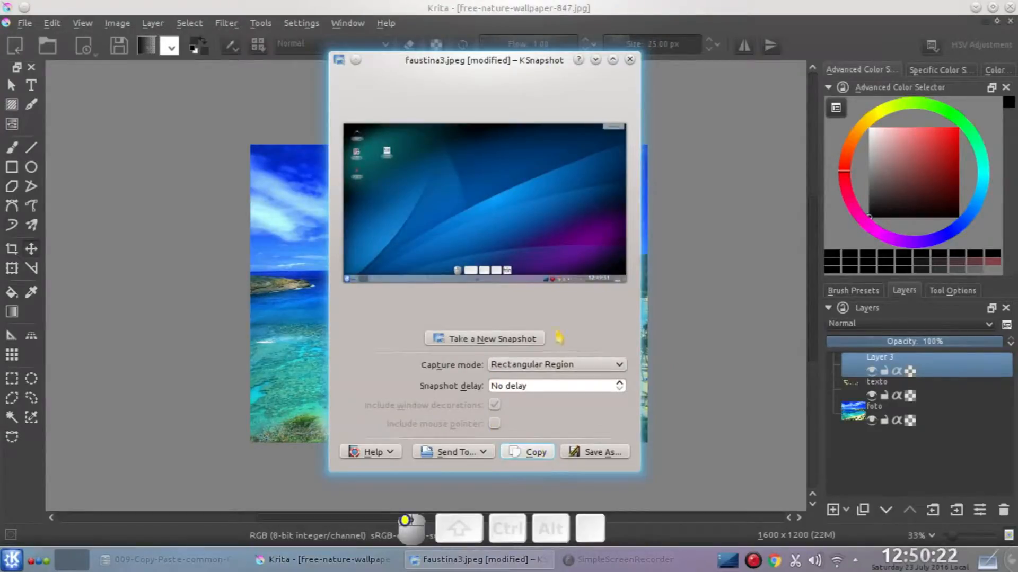
click(596, 59)
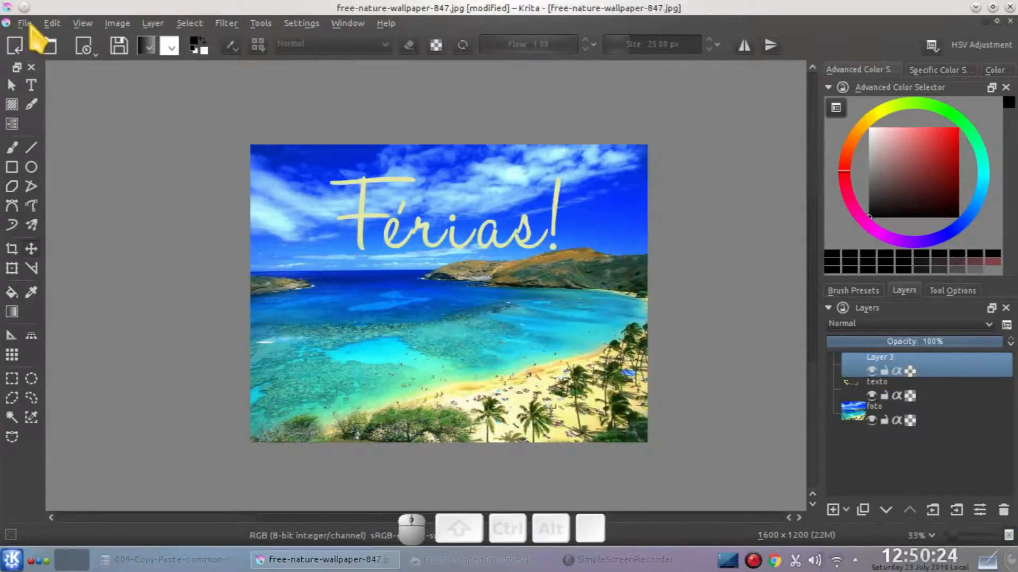
Paste the copied desktop snapshot into a new image in Krita, interpreting the data As Web.
click(28, 26)
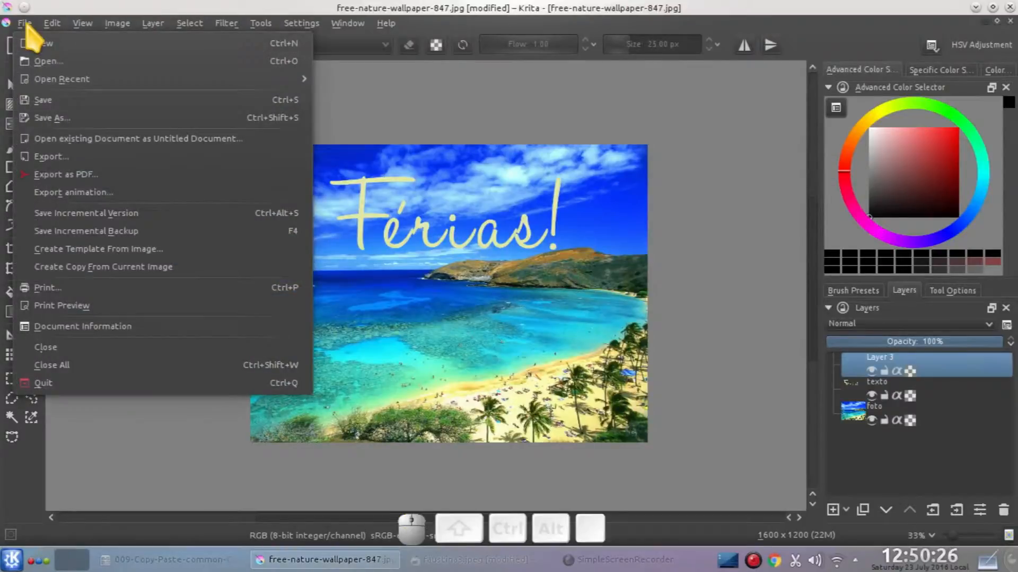
mouse_move(52, 26)
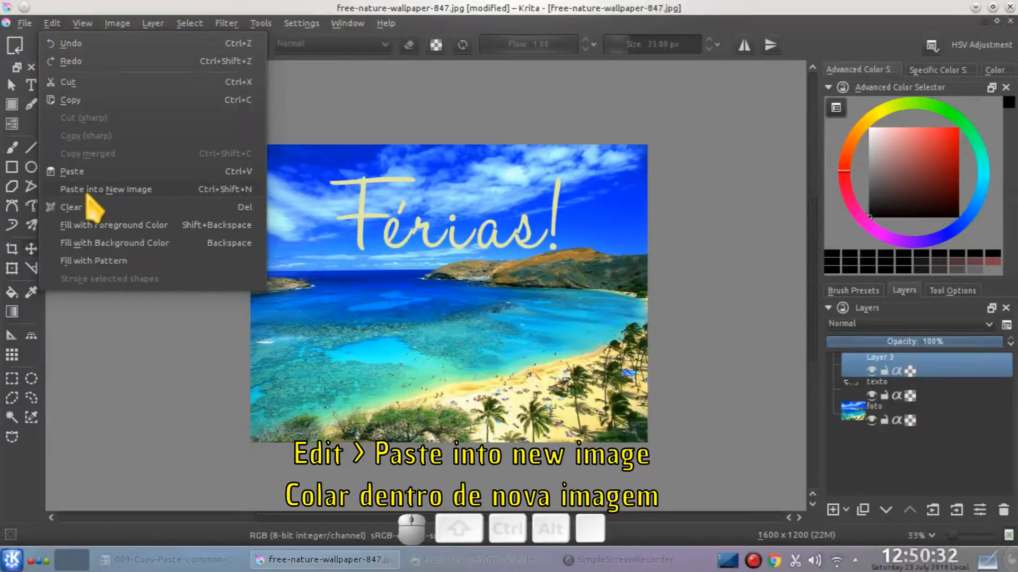
click(135, 191)
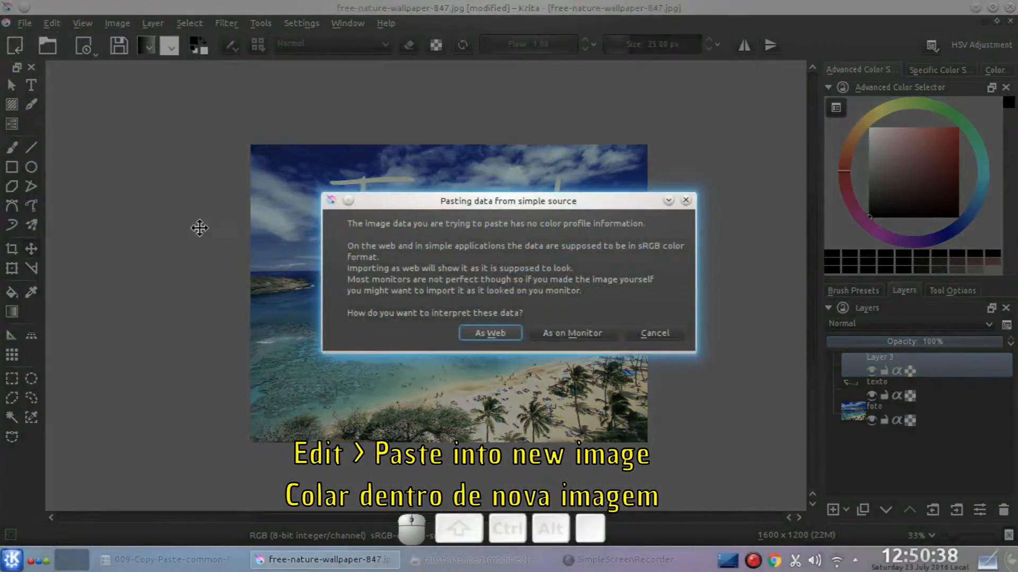
click(495, 333)
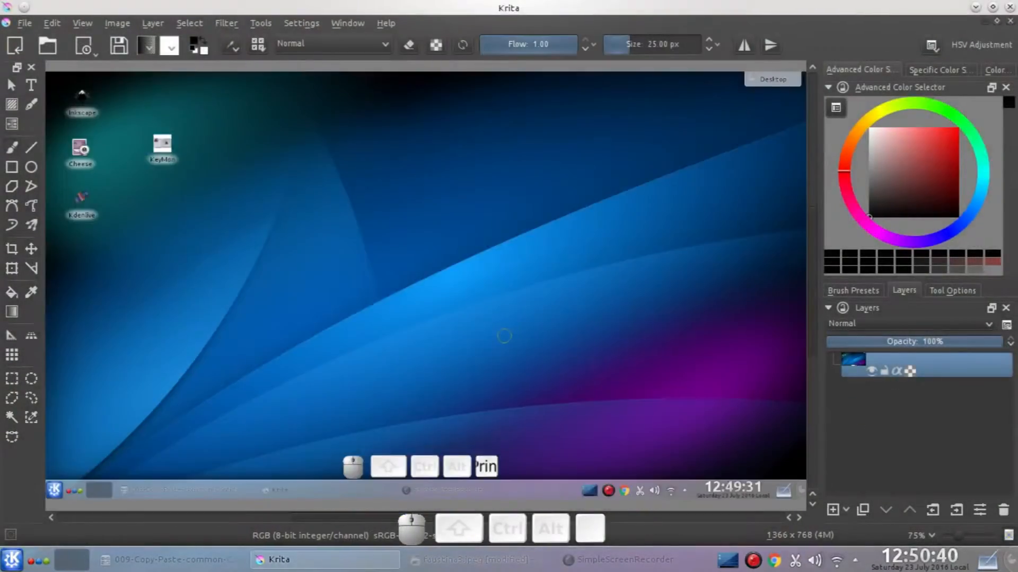
scroll(508, 286, down, 1)
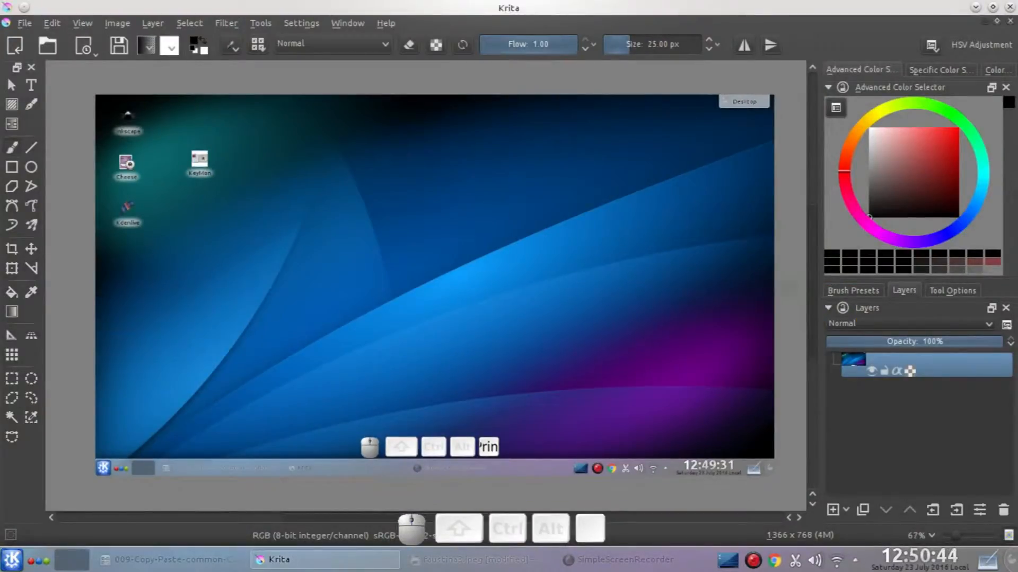
Check the shortcut of the paste-into-new-image command and close the image containing the desktop snapshot.
click(52, 22)
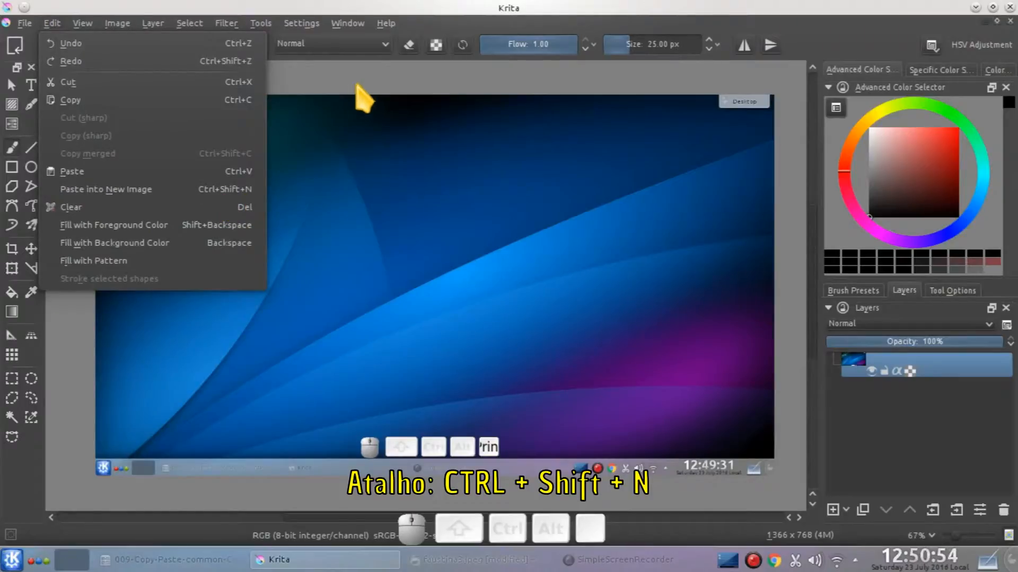
click(404, 10)
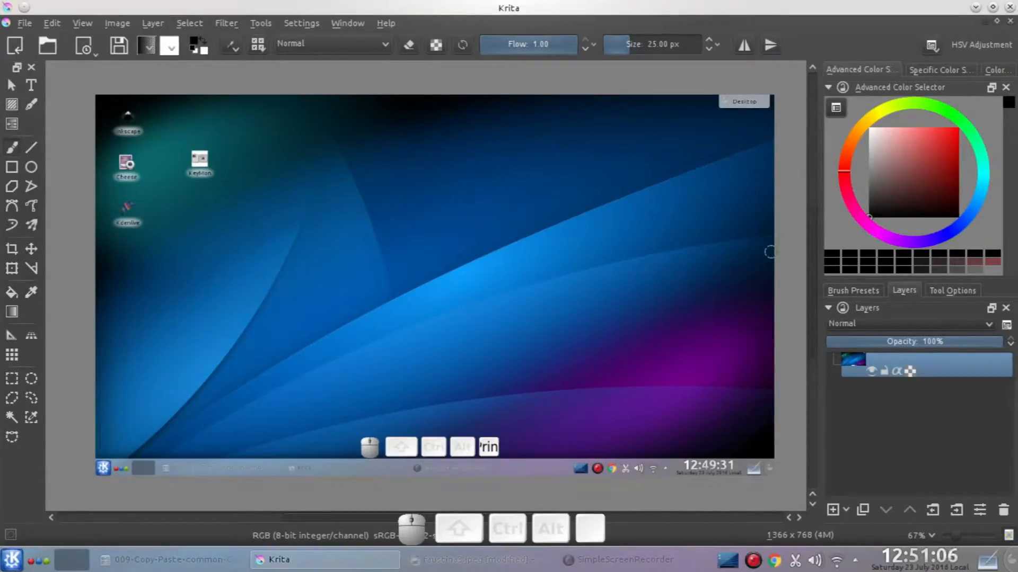
click(1010, 20)
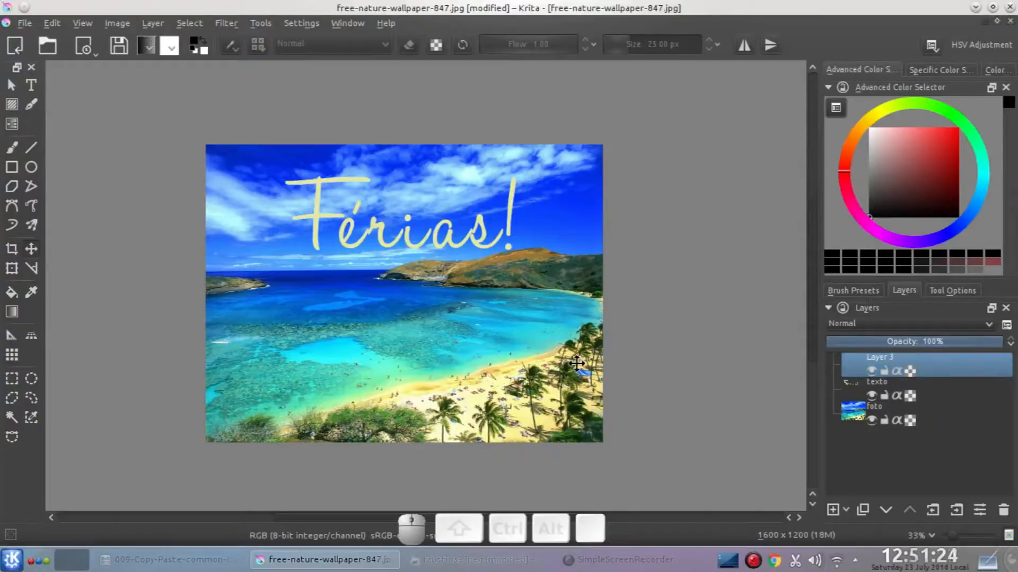
Toggle the visibility of the foto and texto layers off and on to examine what each one contains.
drag(328, 522, 301, 522)
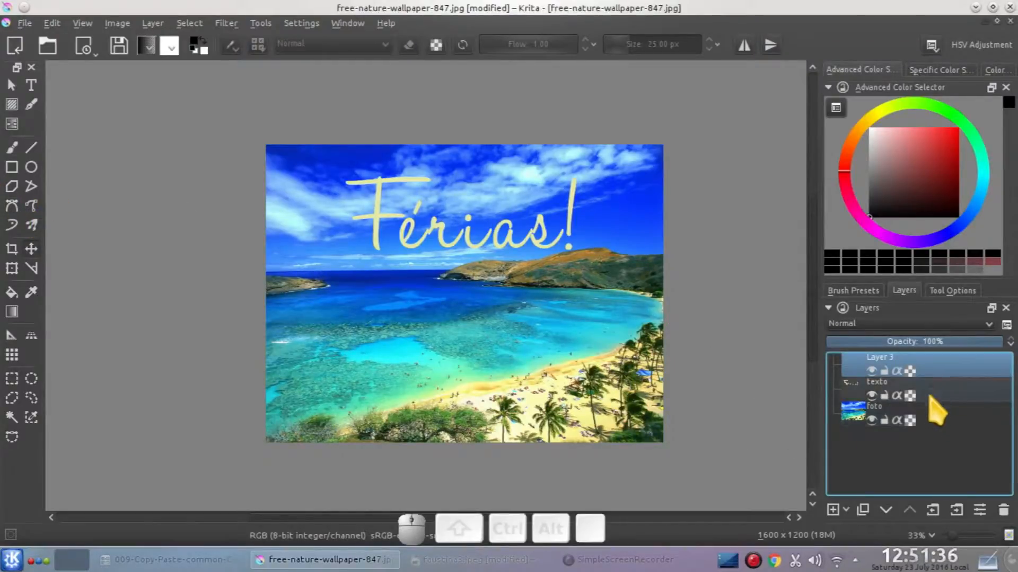
click(869, 419)
click(869, 419)
click(903, 412)
click(888, 392)
click(872, 395)
click(871, 395)
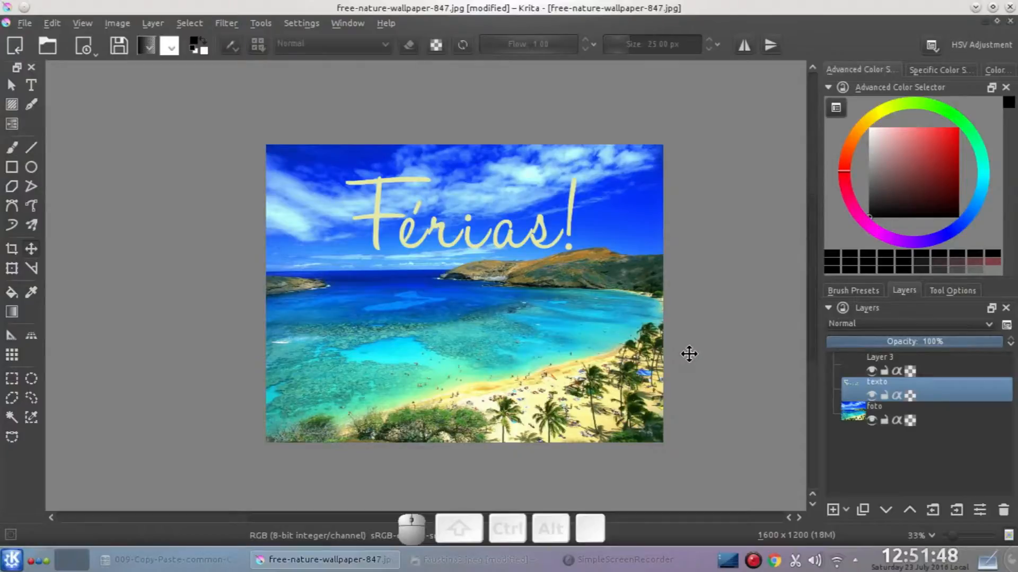
Set up the Rectangle tool on Layer 3 with a brush size of 61.13 px.
click(896, 371)
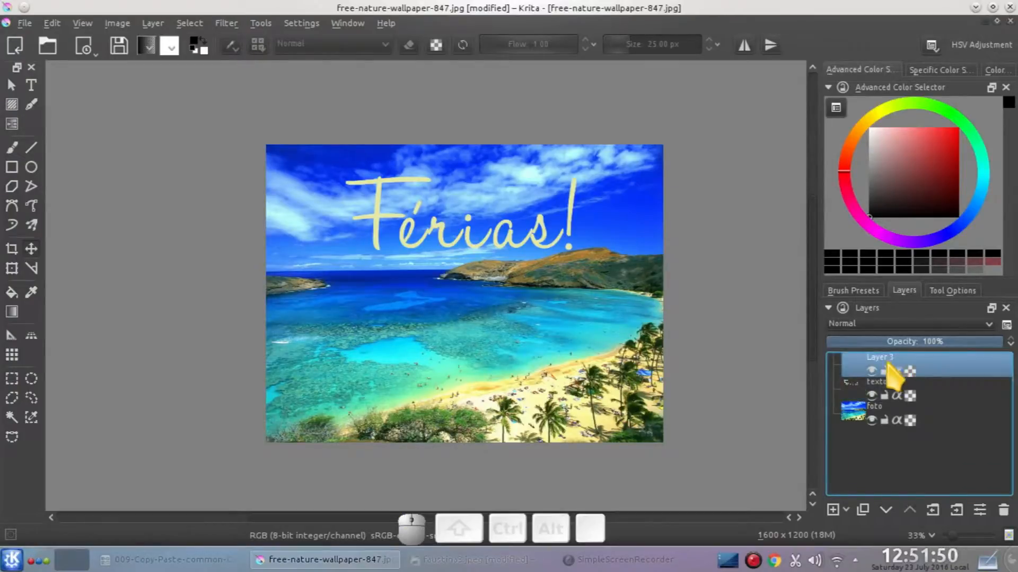
click(11, 168)
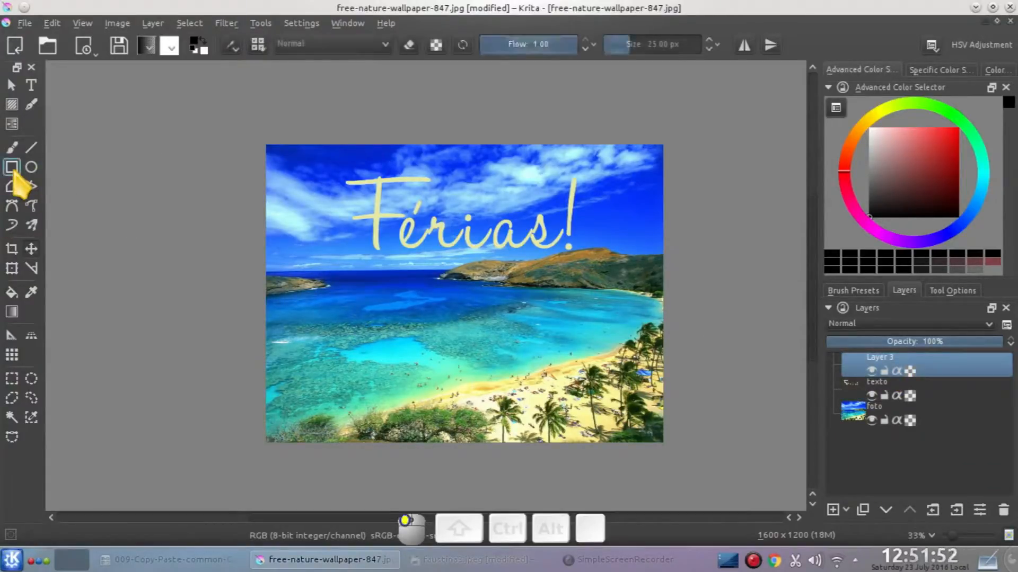
click(940, 292)
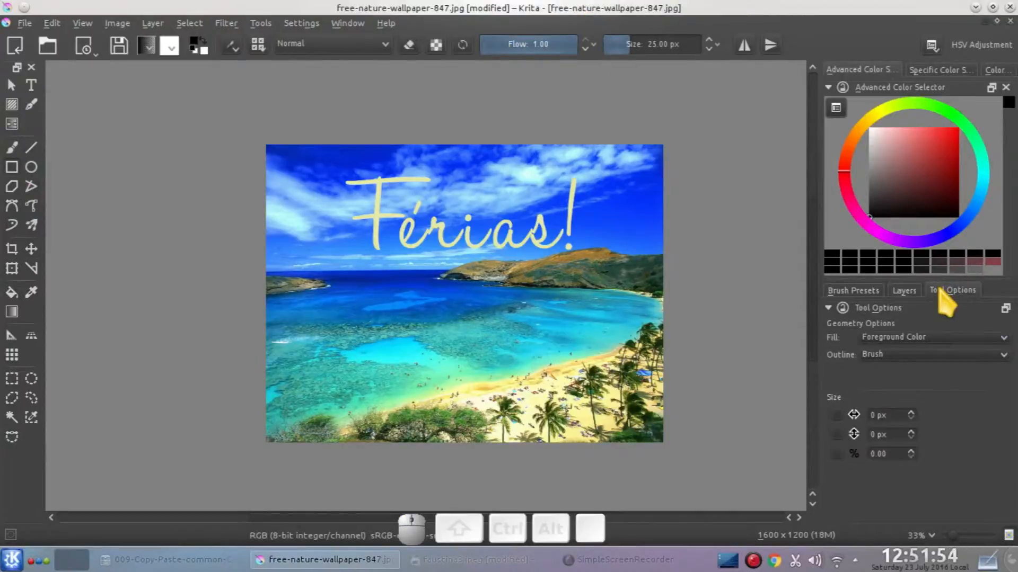
click(850, 292)
click(640, 45)
drag(640, 45, 641, 45)
click(277, 159)
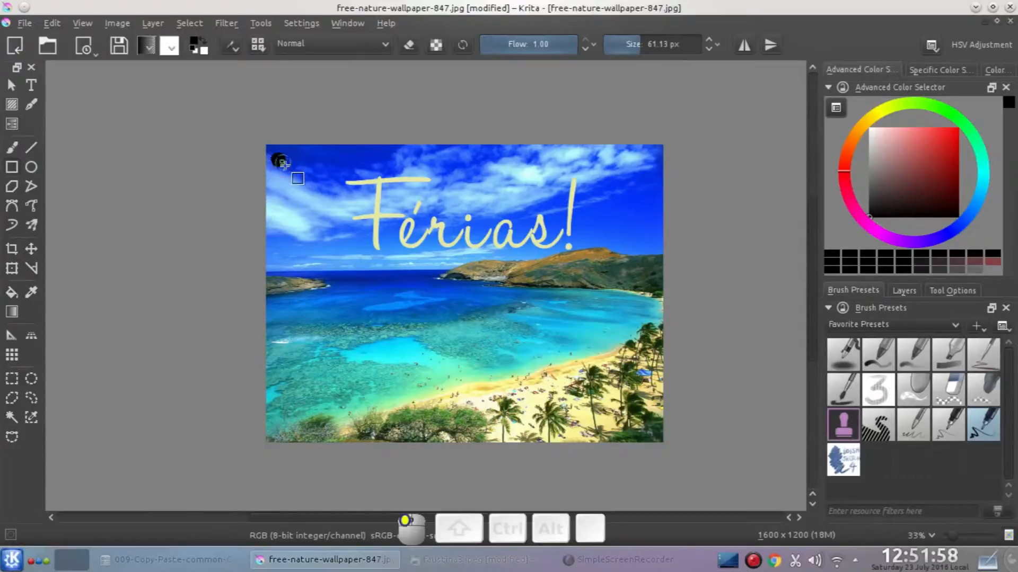
drag(279, 160, 336, 188)
key(ctrl+z)
key(ctrl+z)
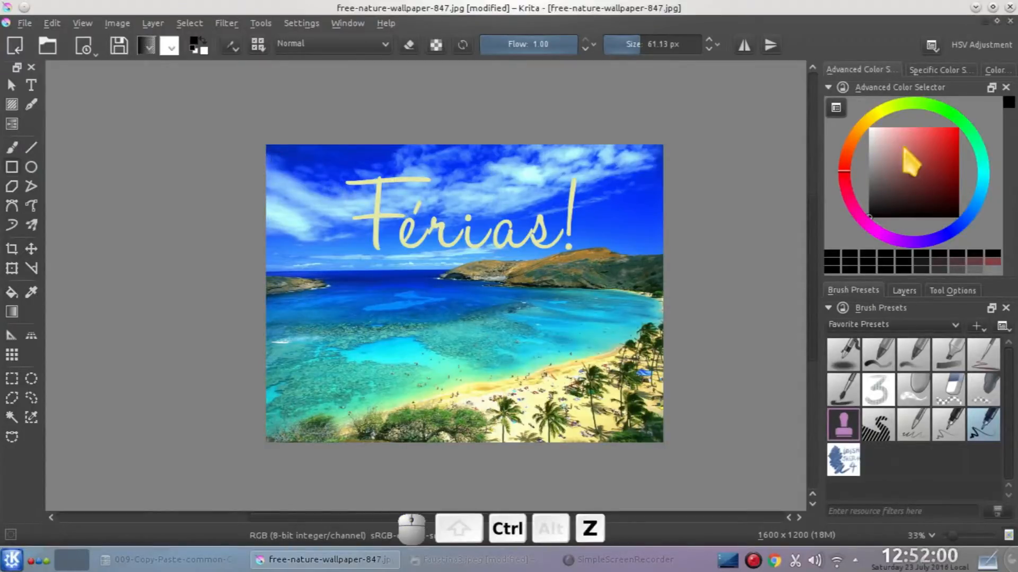
Swap the foreground colour to white, try a filled rectangle over most of the picture and undo it.
key(x)
drag(280, 154, 646, 419)
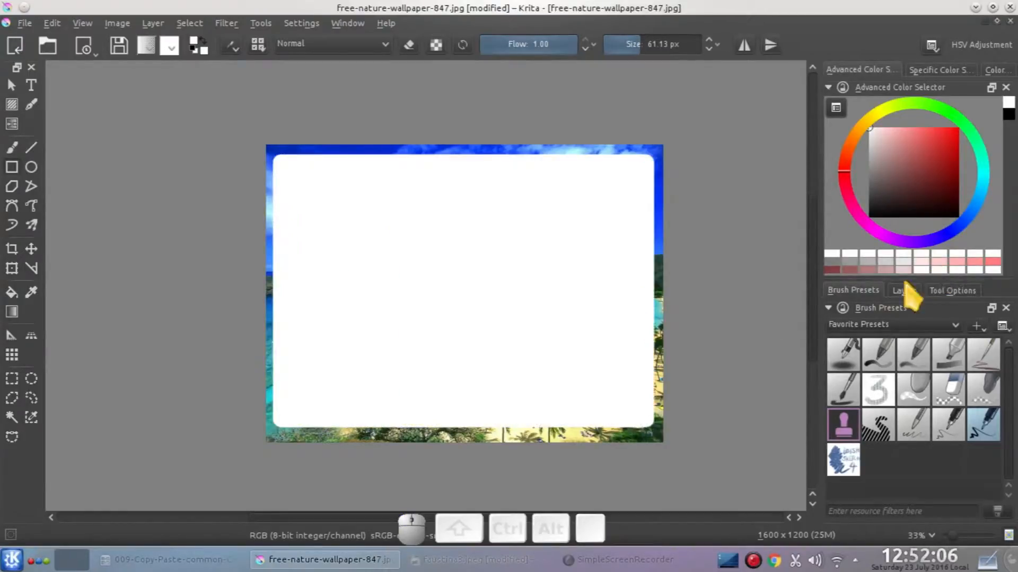
key(ctrl+z)
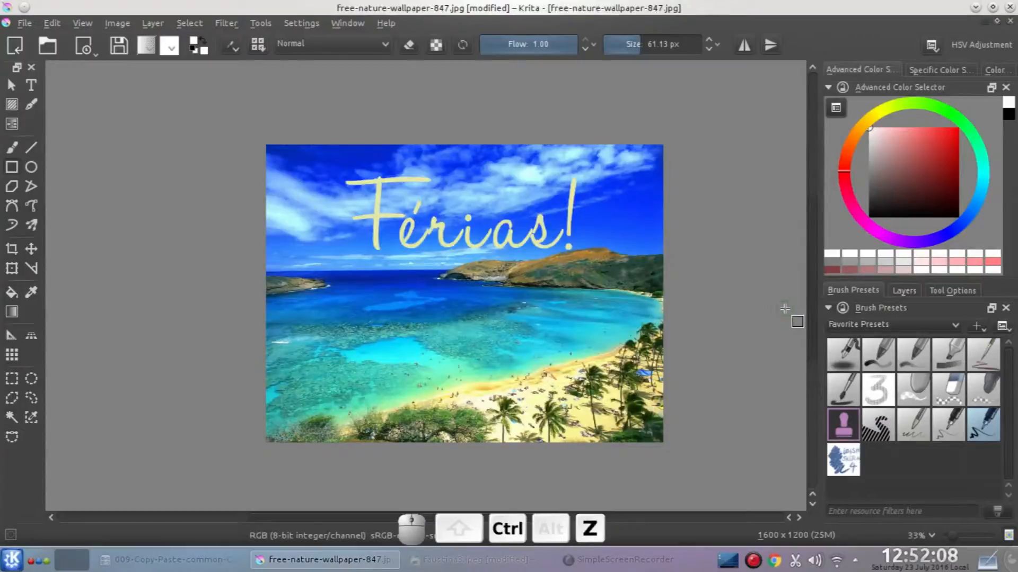
Draw a white frame of about 1448 × 1097 px around the picture, with fill Not Filled and outline Brush.
click(962, 292)
click(921, 355)
click(922, 379)
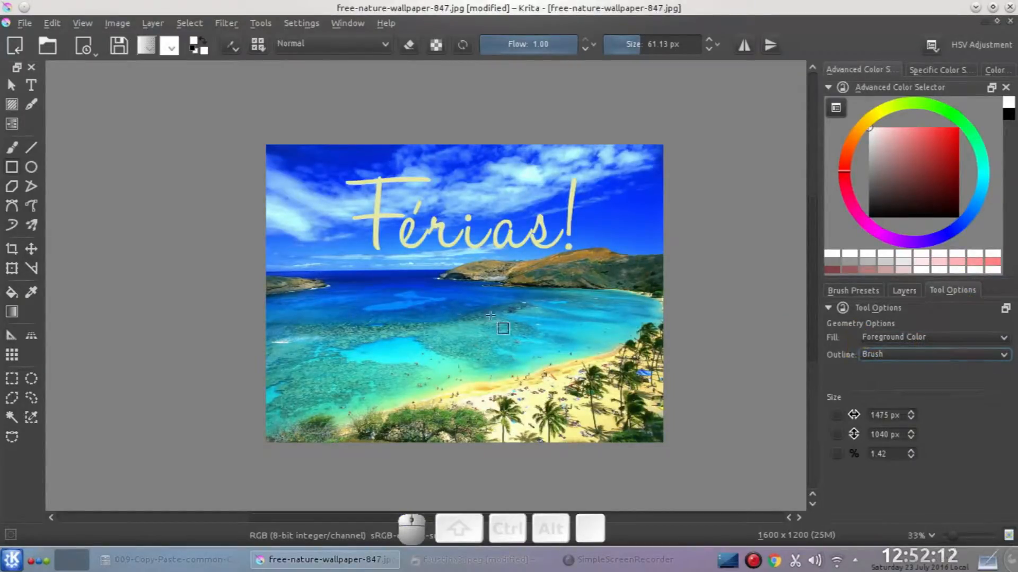
click(887, 341)
click(890, 353)
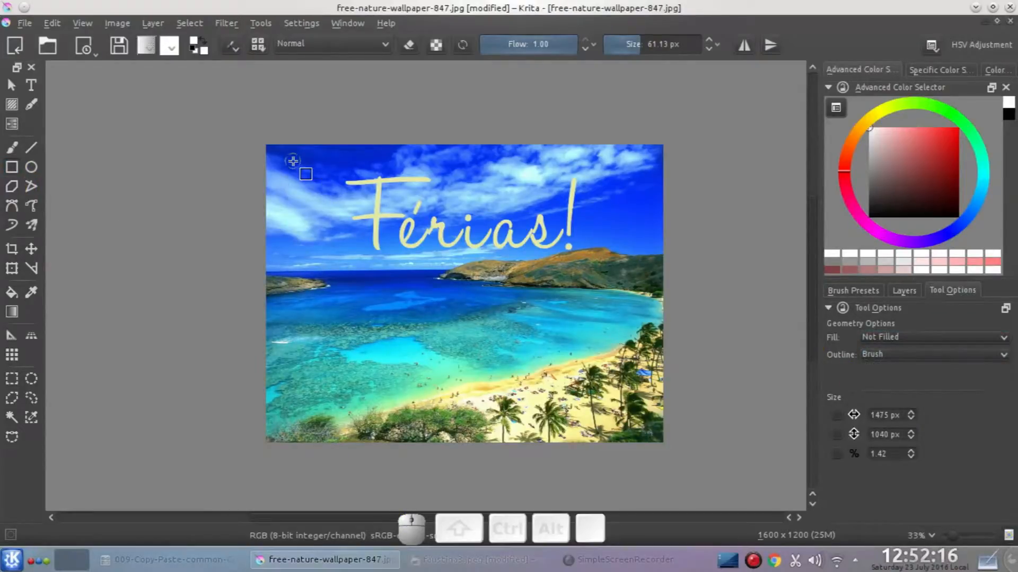
mouse_move(281, 162)
mouse_down()
mouse_move(593, 373)
mouse_move(640, 433)
mouse_up()
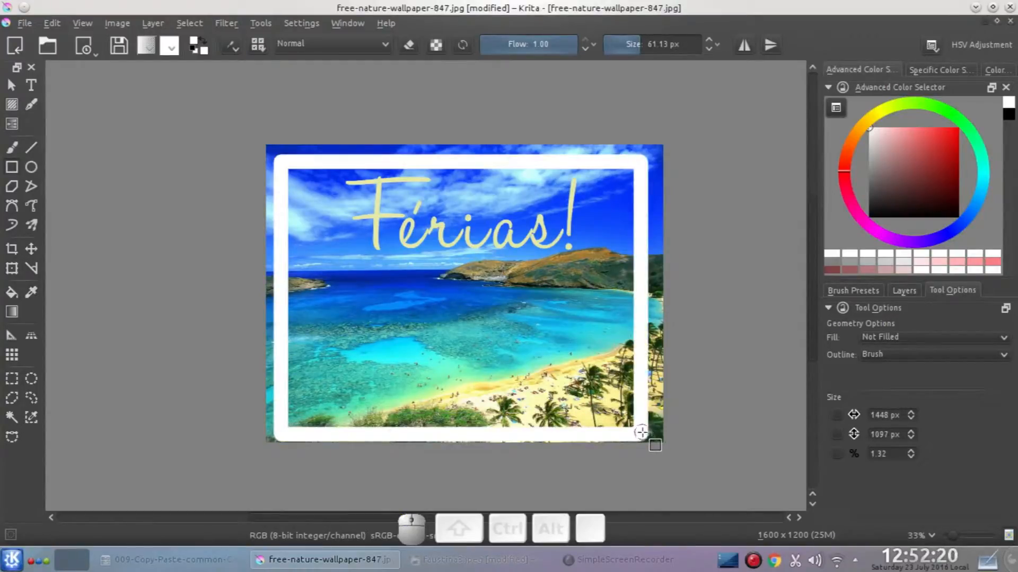
Move the white frame on Layer 3 slightly upward and bring back the layer list.
click(32, 250)
drag(403, 290, 403, 288)
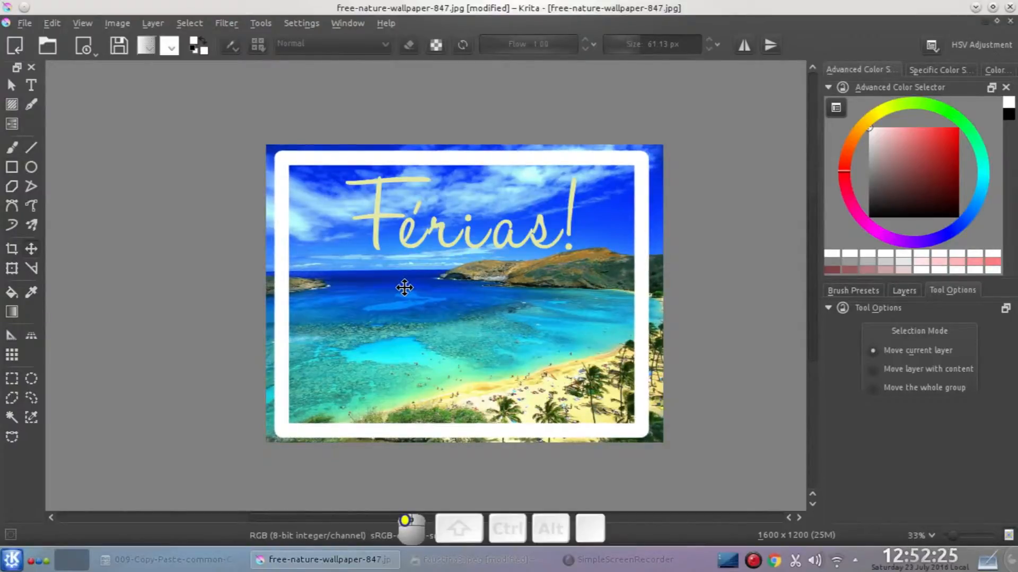
click(902, 292)
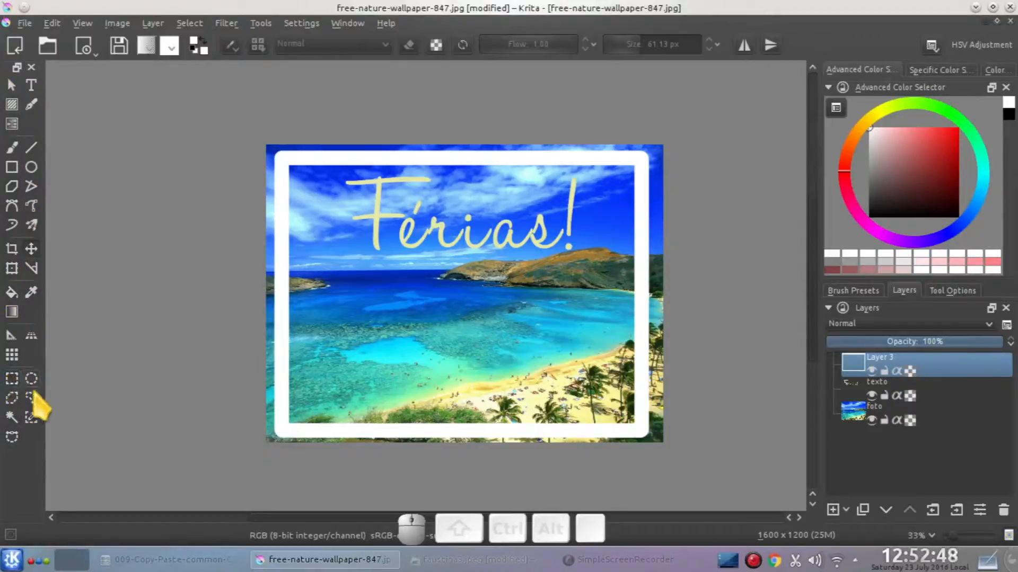
Try a rectangular selection over the whole picture and clear it.
click(31, 417)
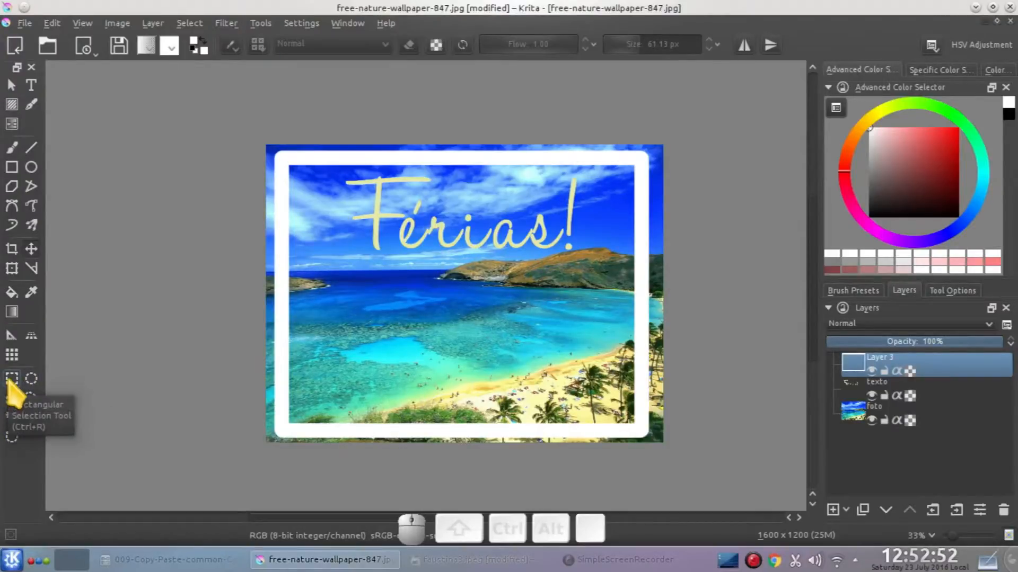
click(11, 417)
drag(290, 168, 689, 452)
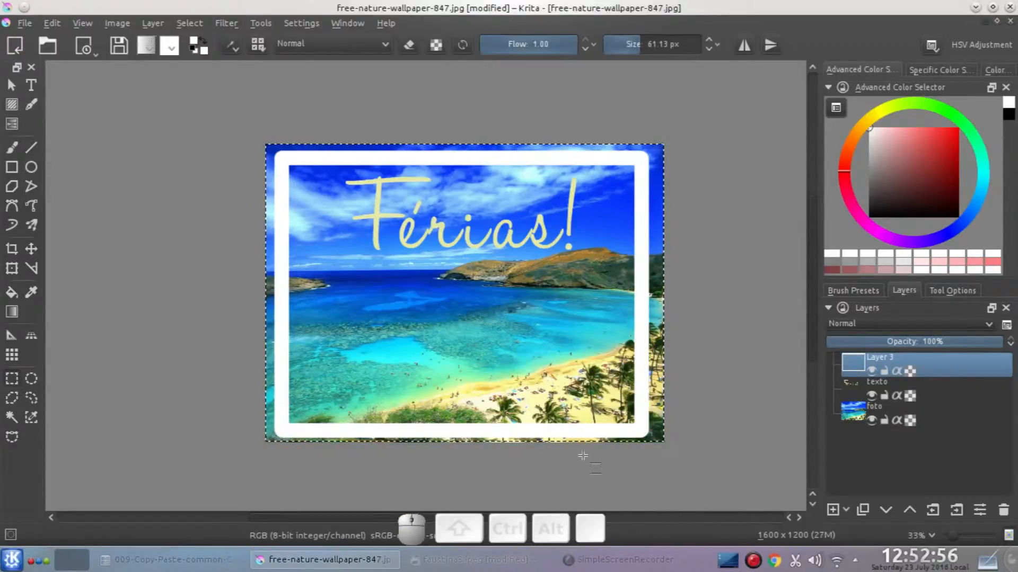
click(32, 378)
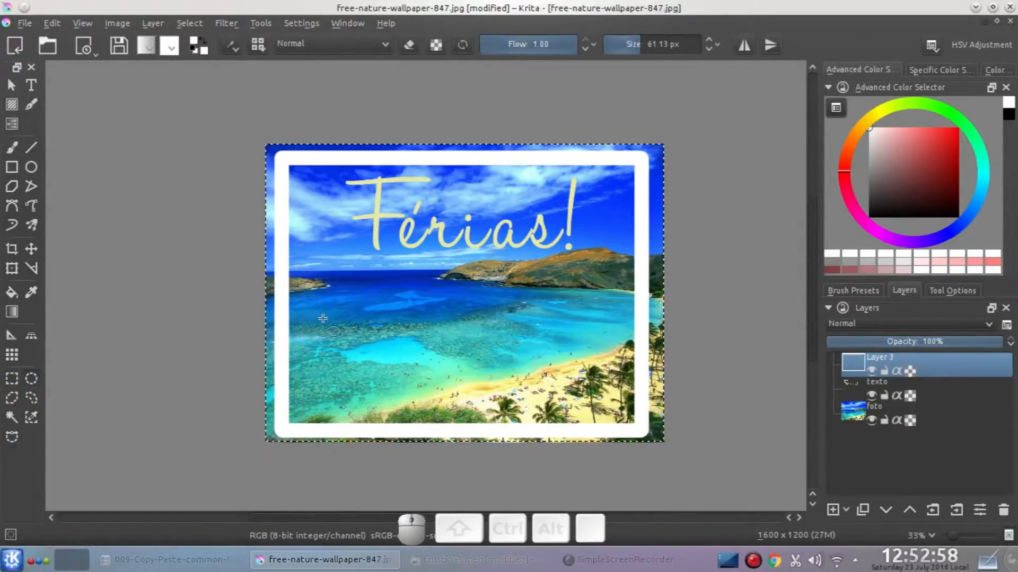
key(ctrl+shift+a)
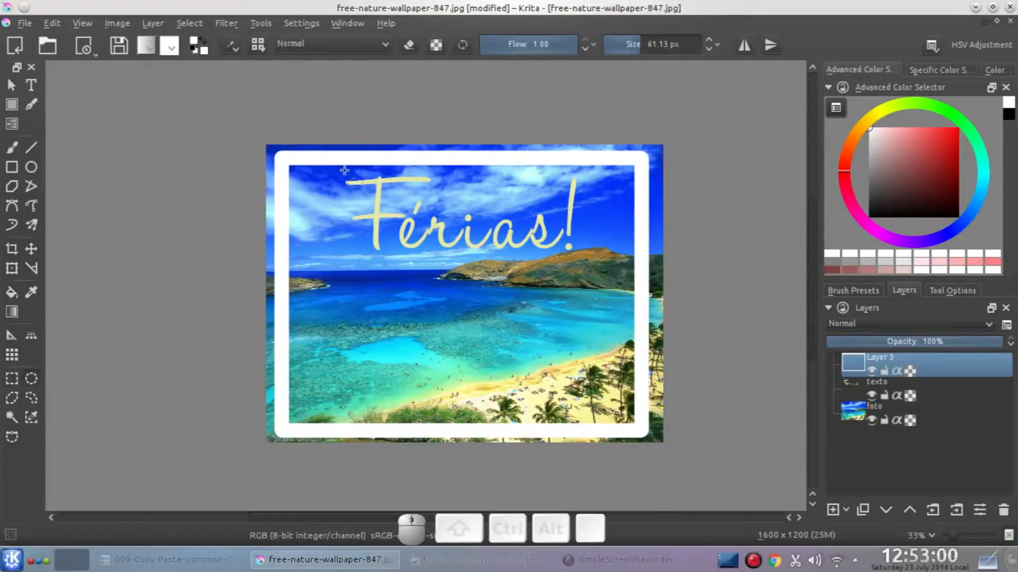
Try an elliptical selection around the "Férias!" text and deselect it.
drag(329, 158, 597, 288)
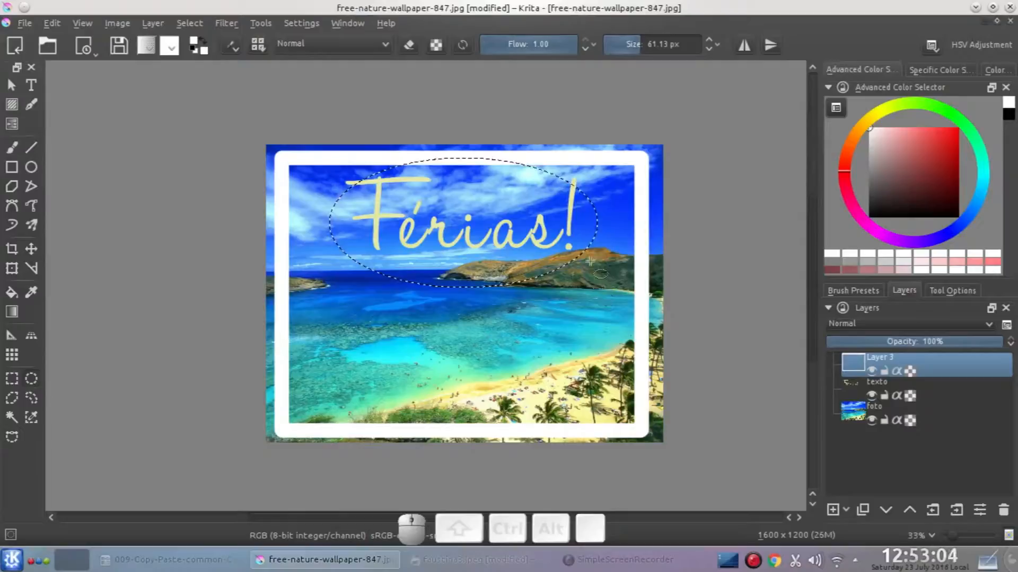
scroll(551, 268, up, 1)
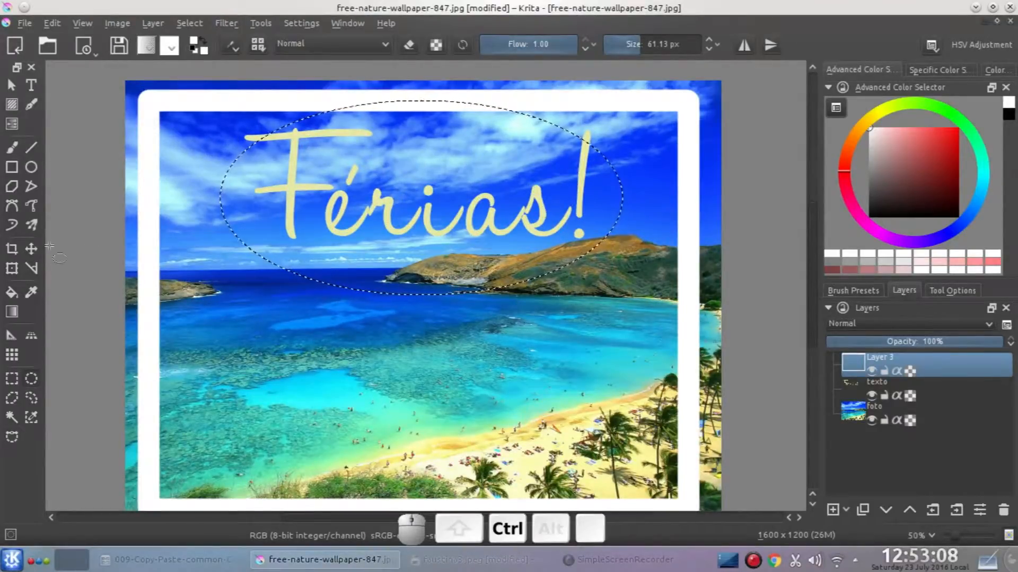
key(ctrl+shift+a)
Try a four-cornered polygonal selection around the "Férias!" text and deselect it.
click(12, 398)
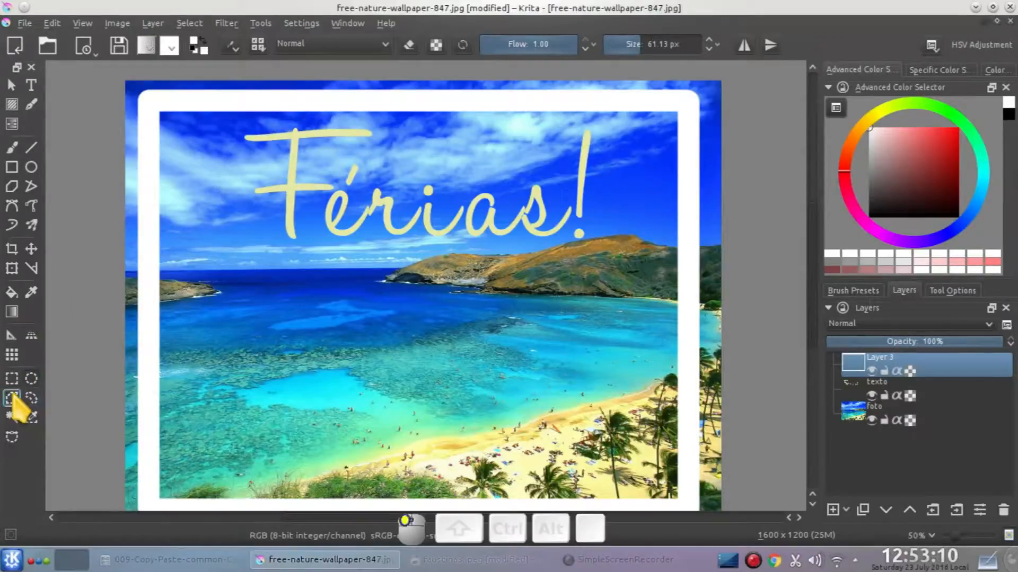
click(226, 131)
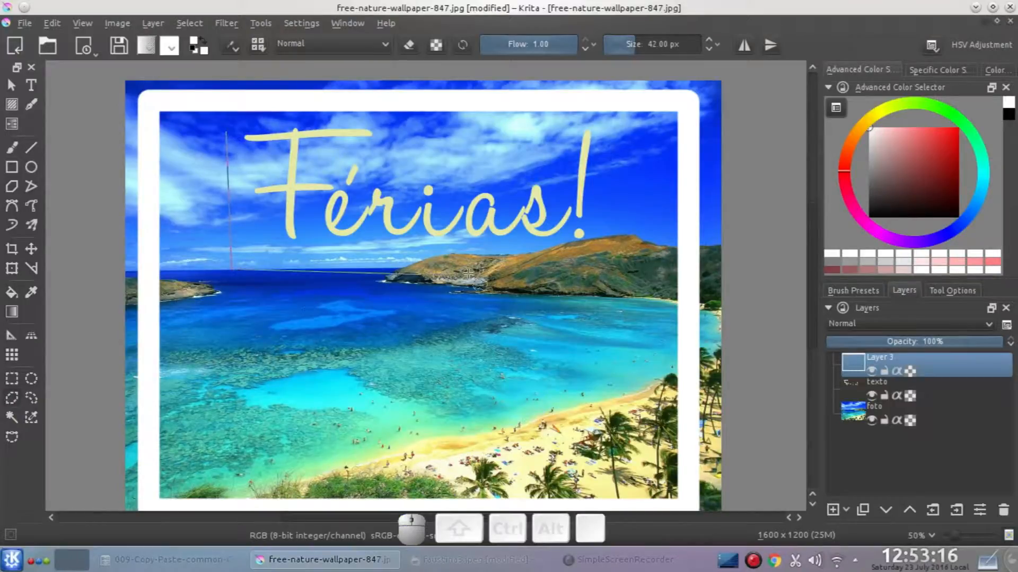
click(632, 269)
click(637, 114)
click(227, 128)
key(ctrl+shift+a)
Outline the "Férias!" text with a closed freehand selection that loosely follows the lettering.
click(31, 397)
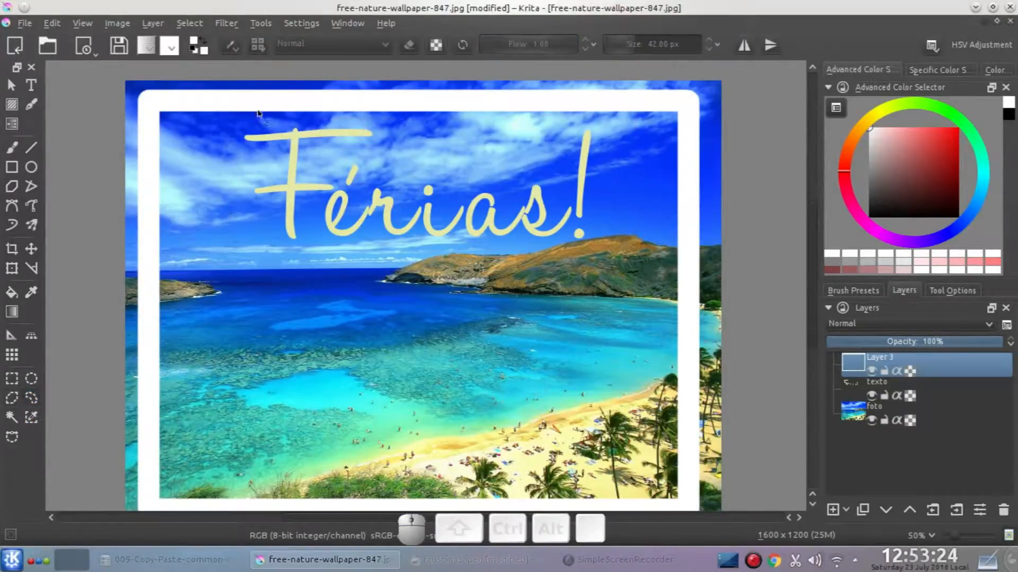
mouse_move(247, 122)
mouse_down()
mouse_move(225, 145)
mouse_move(248, 162)
mouse_up()
drag(234, 203, 264, 240)
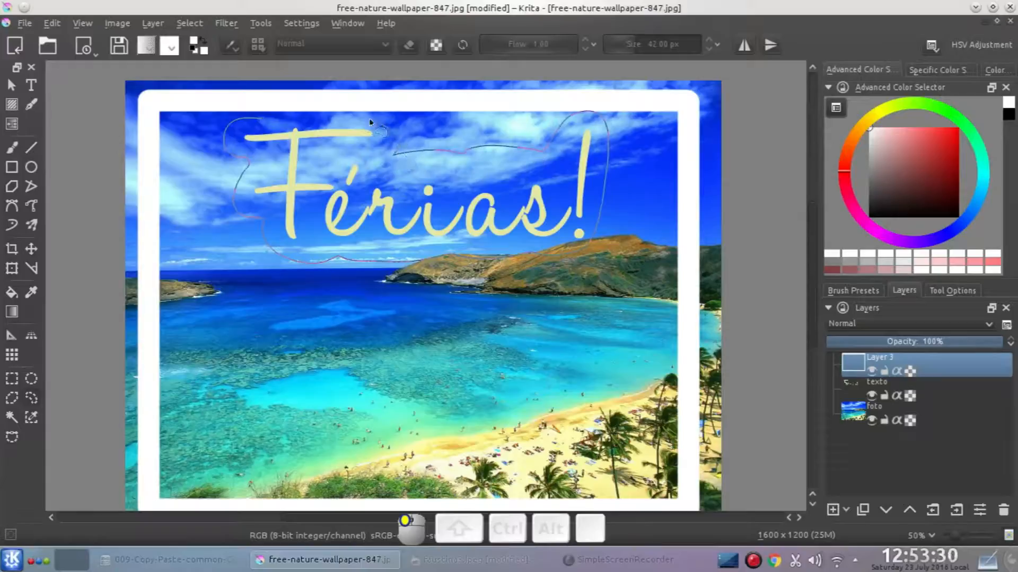
drag(295, 122, 295, 122)
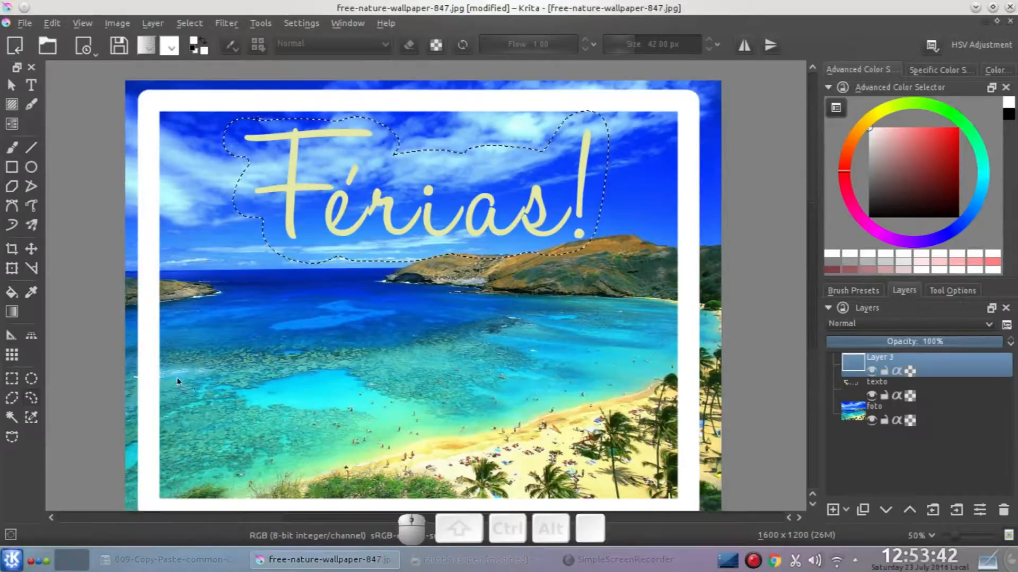
click(31, 403)
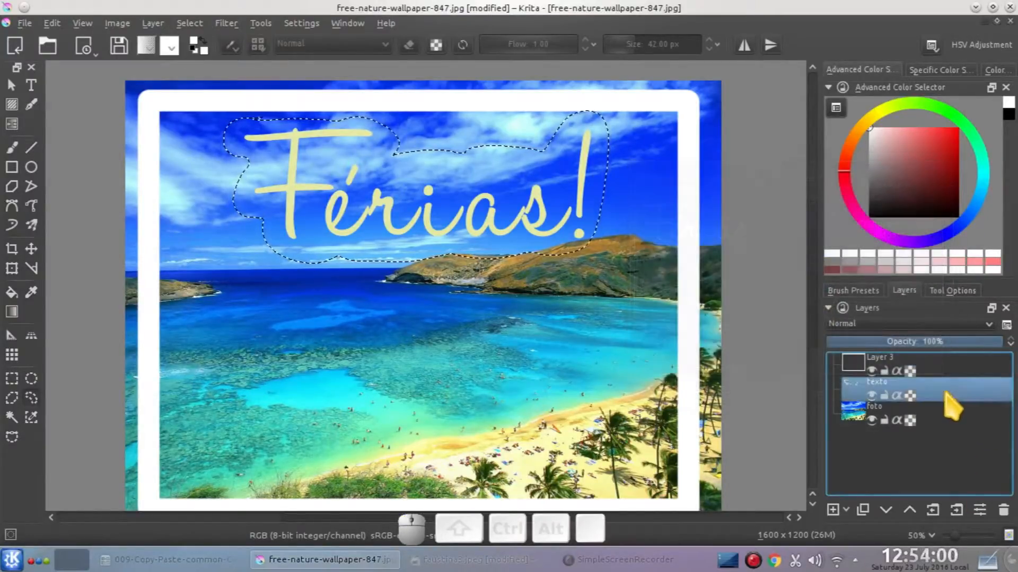
Try pasting the selected area of the foto layer as a new layer, with foto briefly hidden, and undo the paste.
click(946, 413)
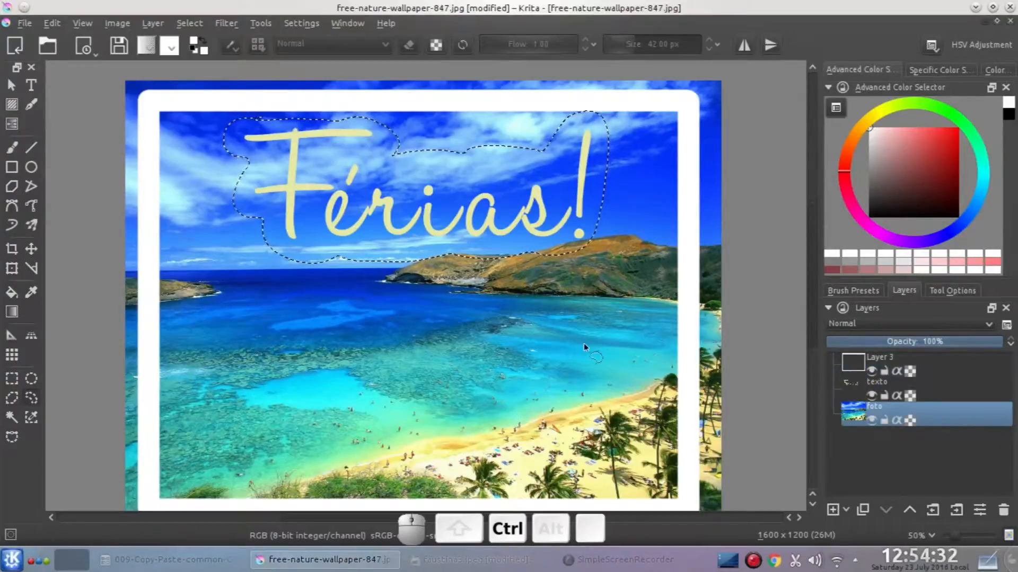
key(ctrl+v)
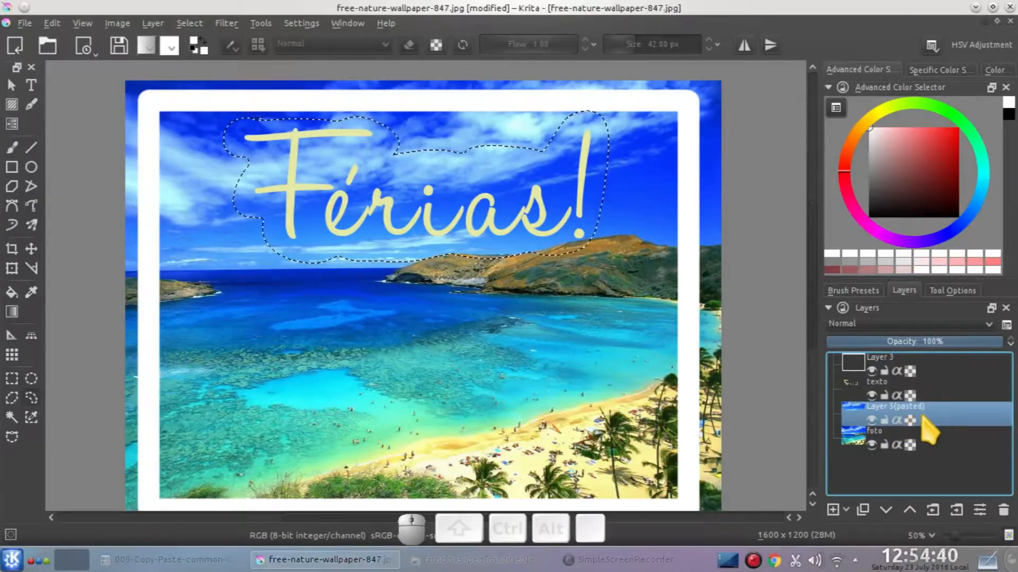
click(871, 445)
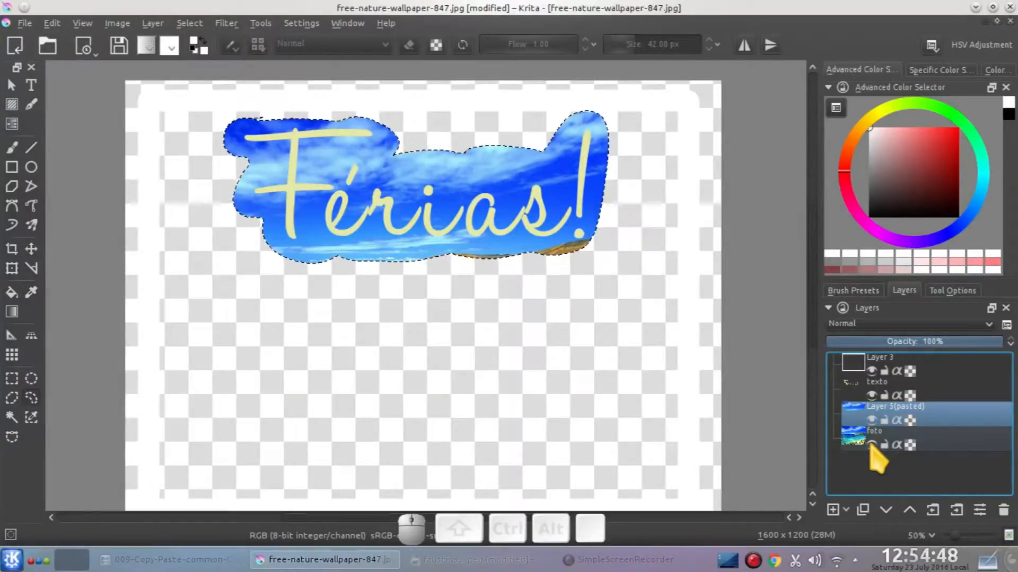
click(871, 445)
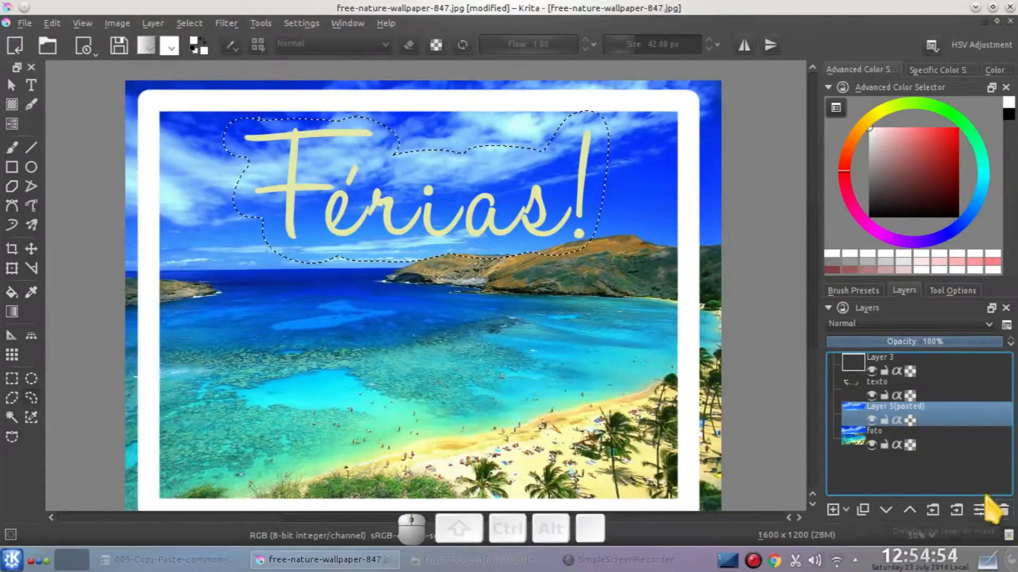
mouse_move(944, 429)
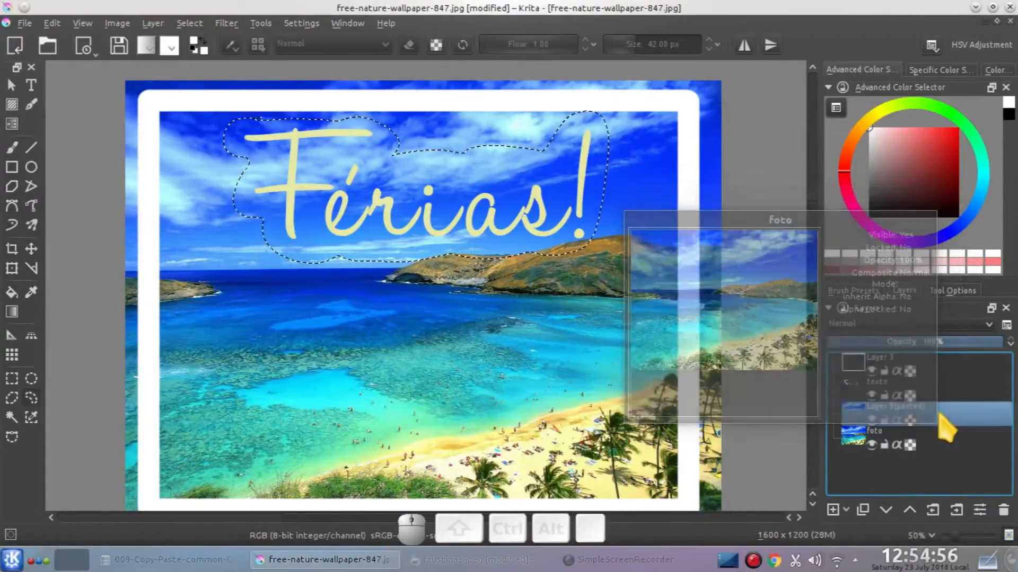
key(ctrl+z)
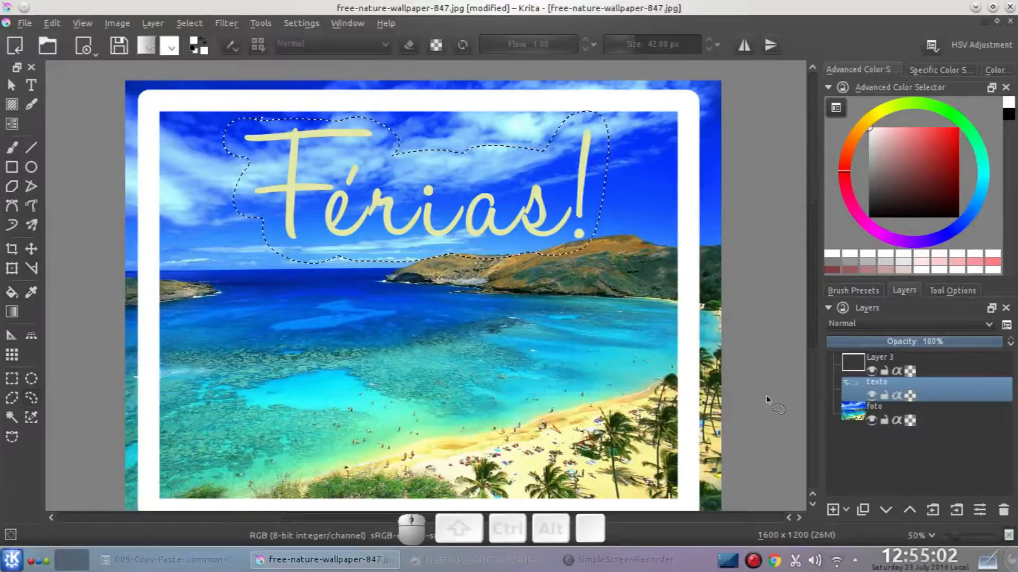
Cut the selected text from the texto layer and paste it as a new layer, toggling its visibility to check it.
key(ctrl)
key(ctrl+x)
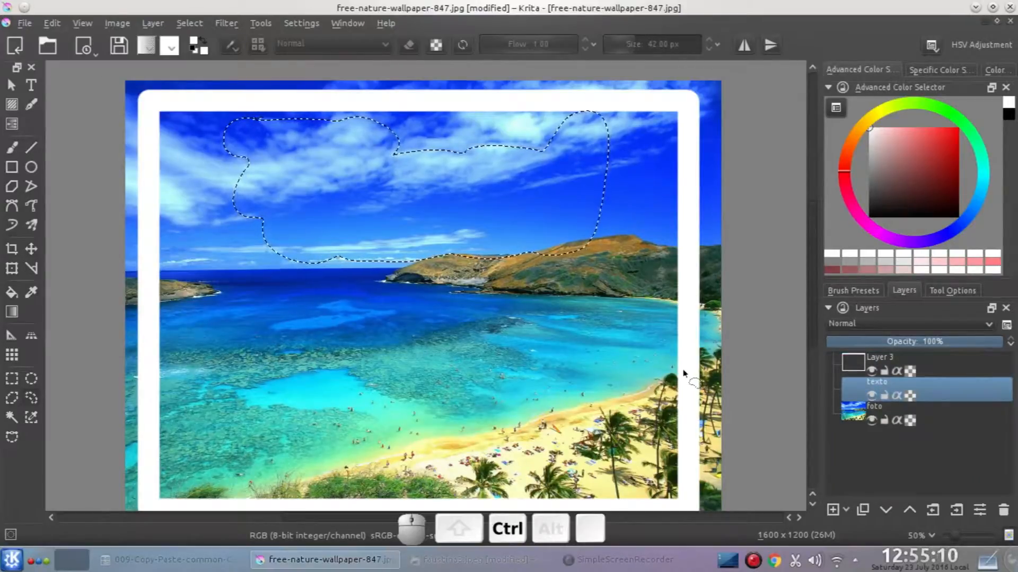
key(ctrl+v)
click(890, 392)
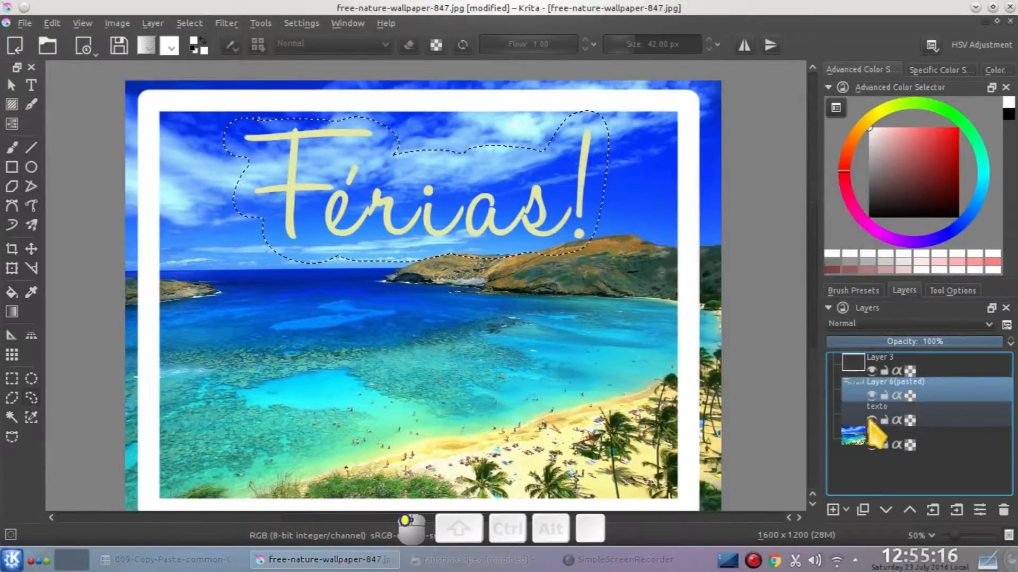
click(871, 396)
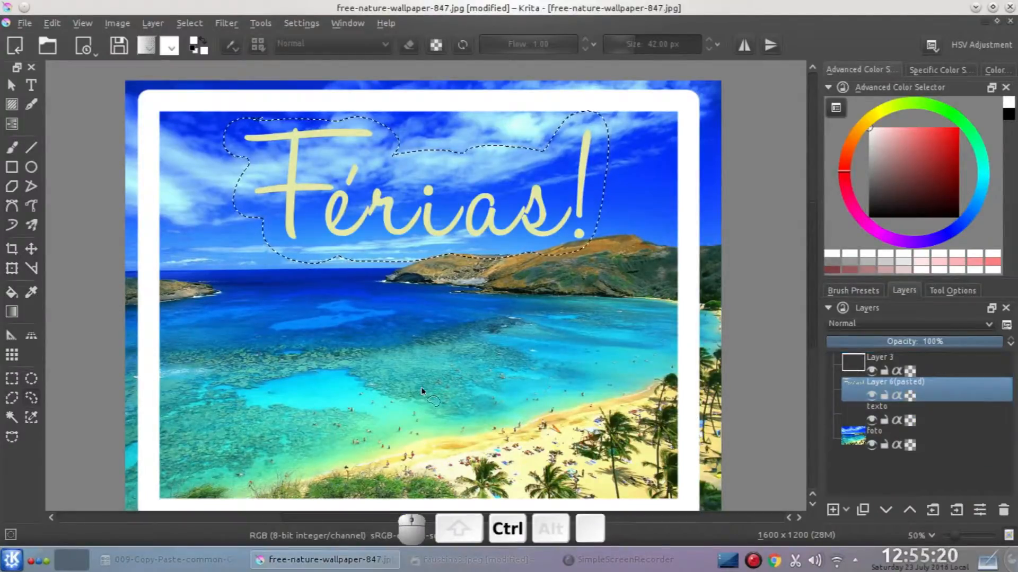
Undo the text's paste and cut and the freehand selection around it.
key(ctrl+z)
key(ctrl+z)
key(ctrl+z)
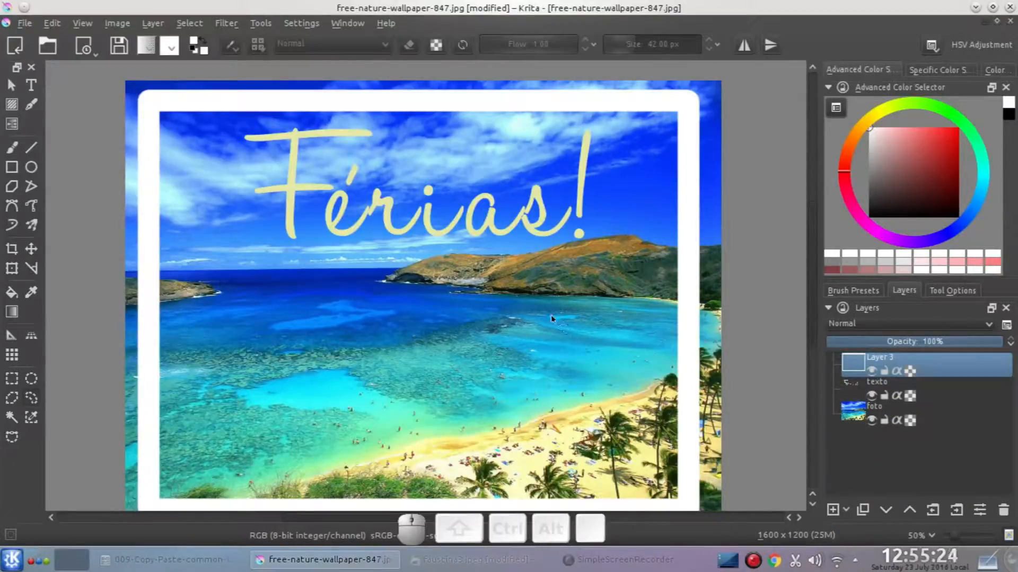
Select a rectangle around "Férias!" that includes part of the frame, and paste a merged copy of it as a new layer.
click(13, 381)
drag(231, 97, 627, 266)
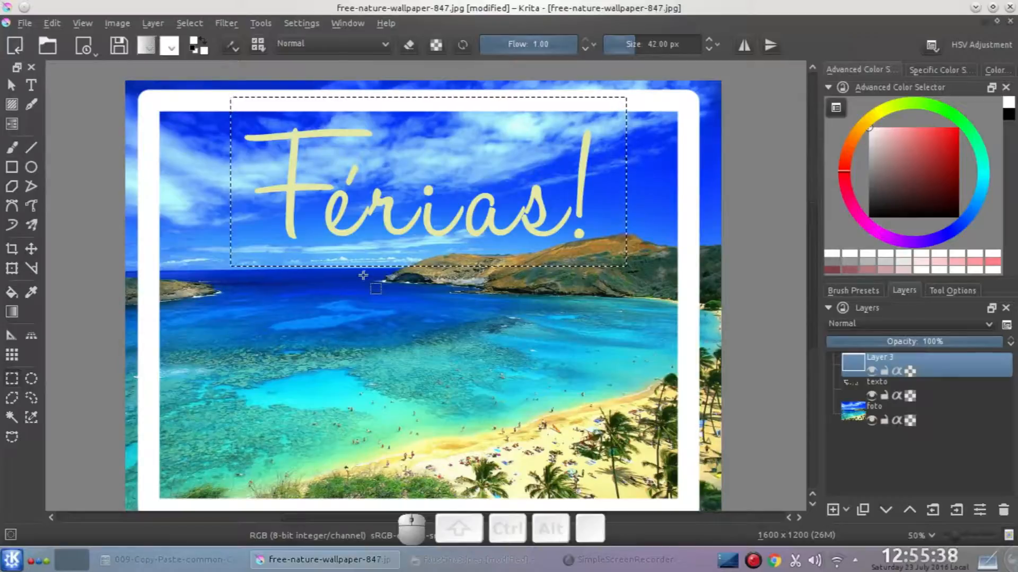
click(970, 448)
click(52, 23)
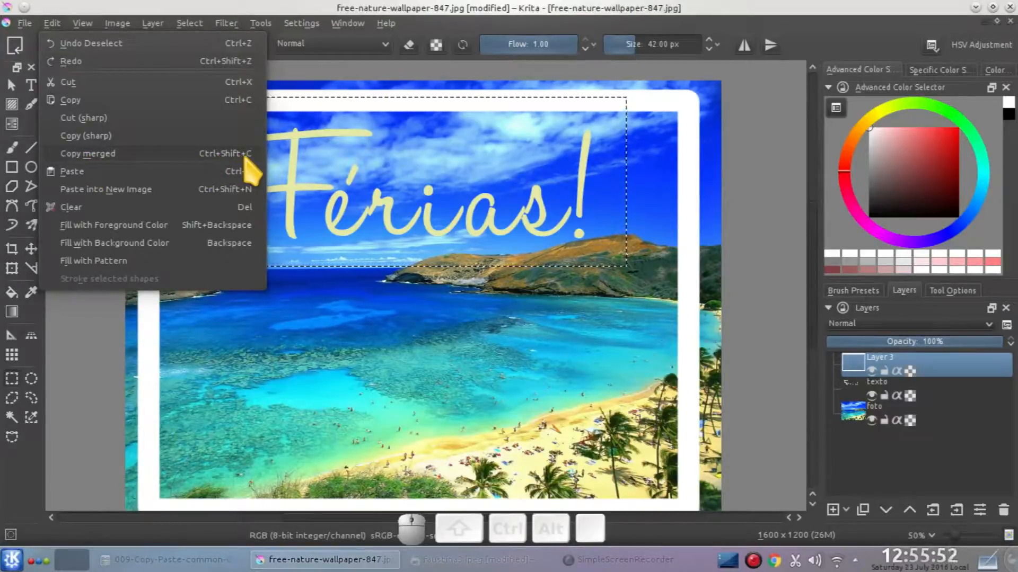
click(93, 159)
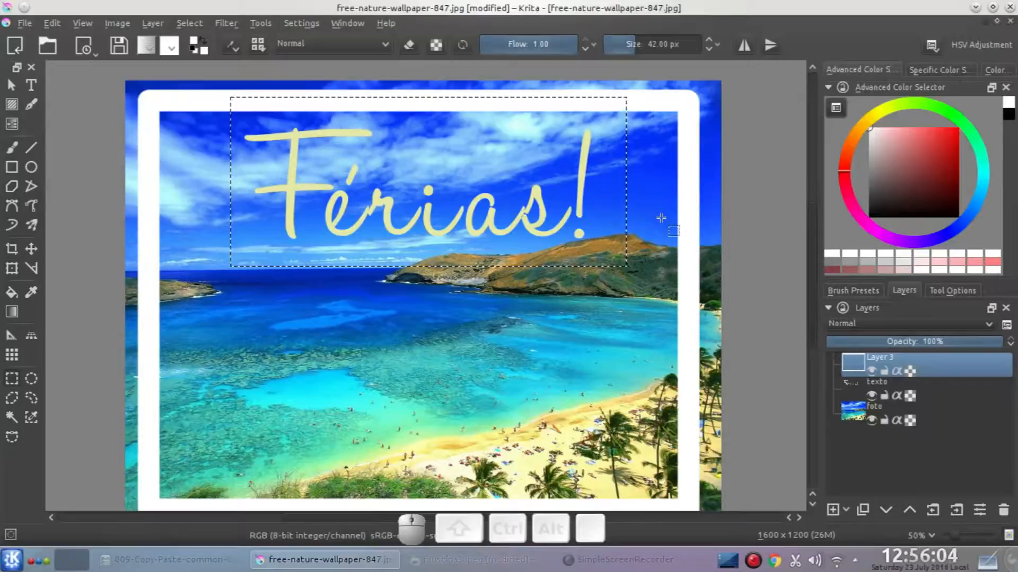
key(ctrl+v)
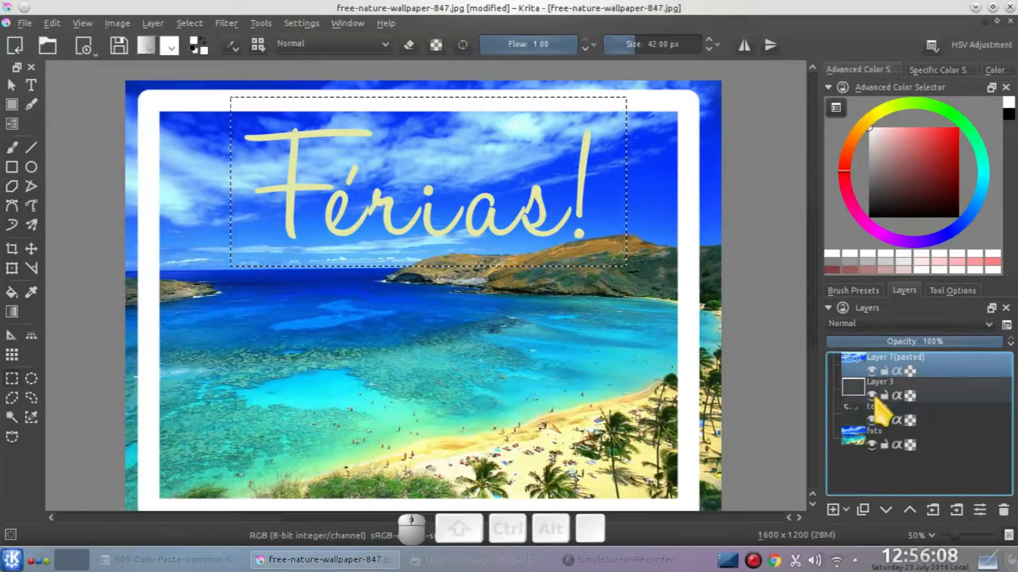
Hide Layer 3, texto and foto to inspect the pasted merged copy on its own.
click(871, 395)
click(871, 420)
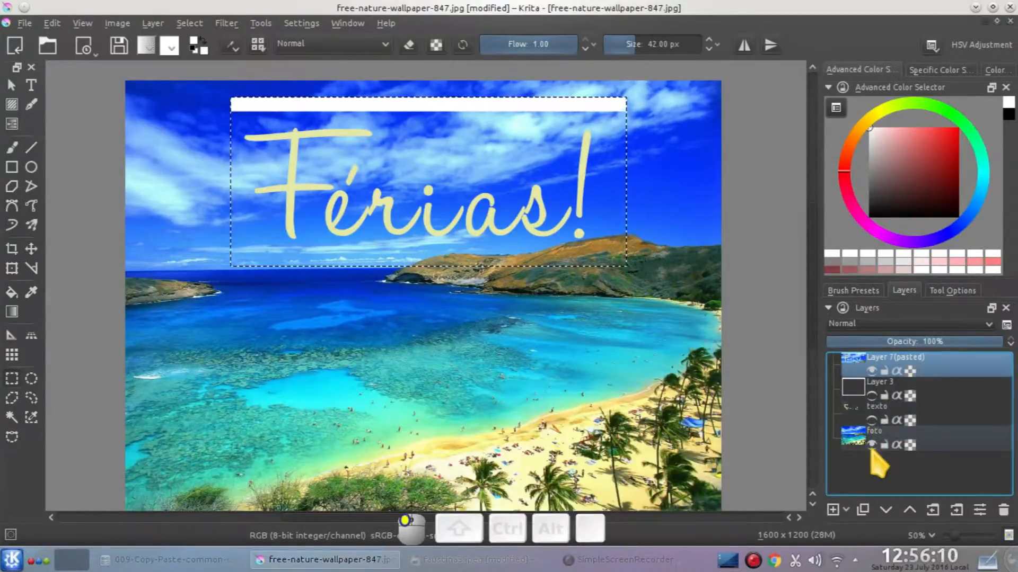
click(872, 445)
click(872, 371)
click(872, 371)
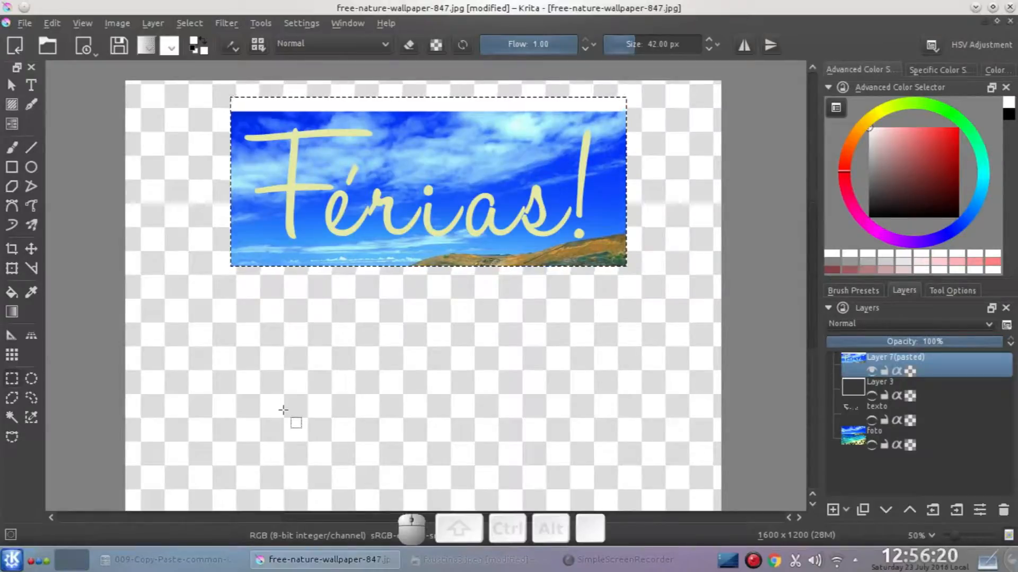
Undo the merged paste and its rectangular selection, and show Layer 3, texto and foto again.
key(ctrl+z)
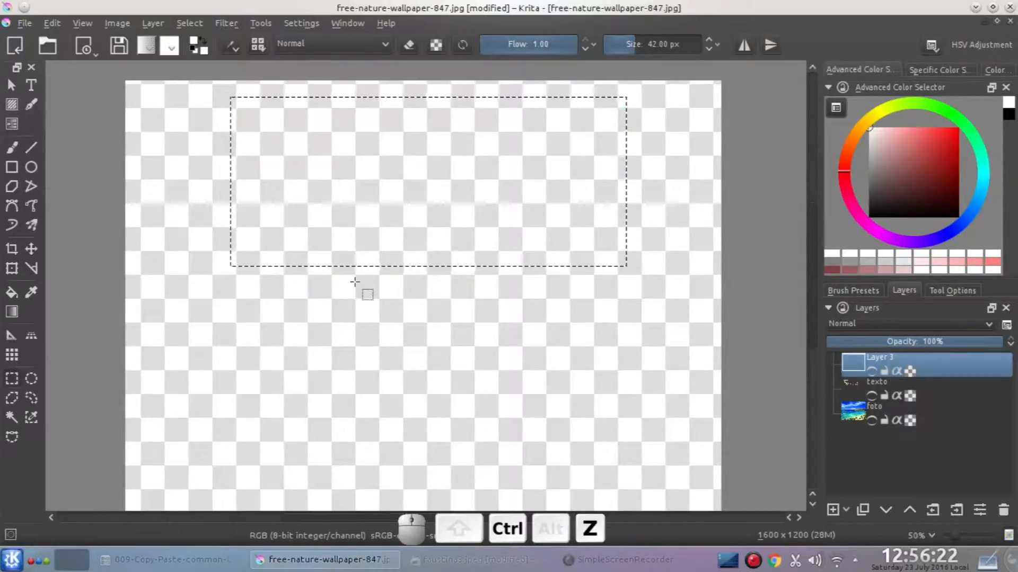
key(ctrl+z)
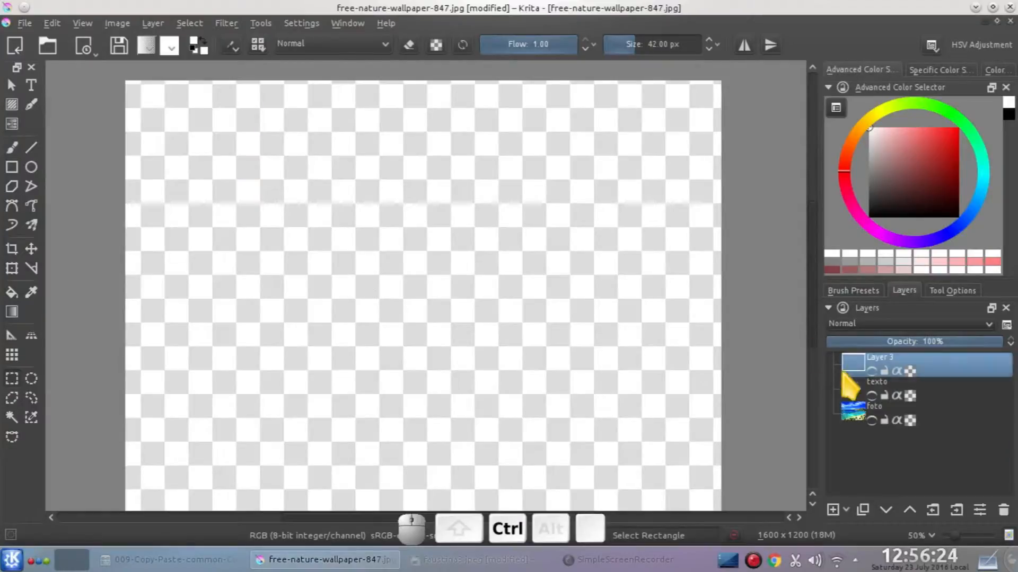
click(872, 371)
click(871, 396)
click(872, 420)
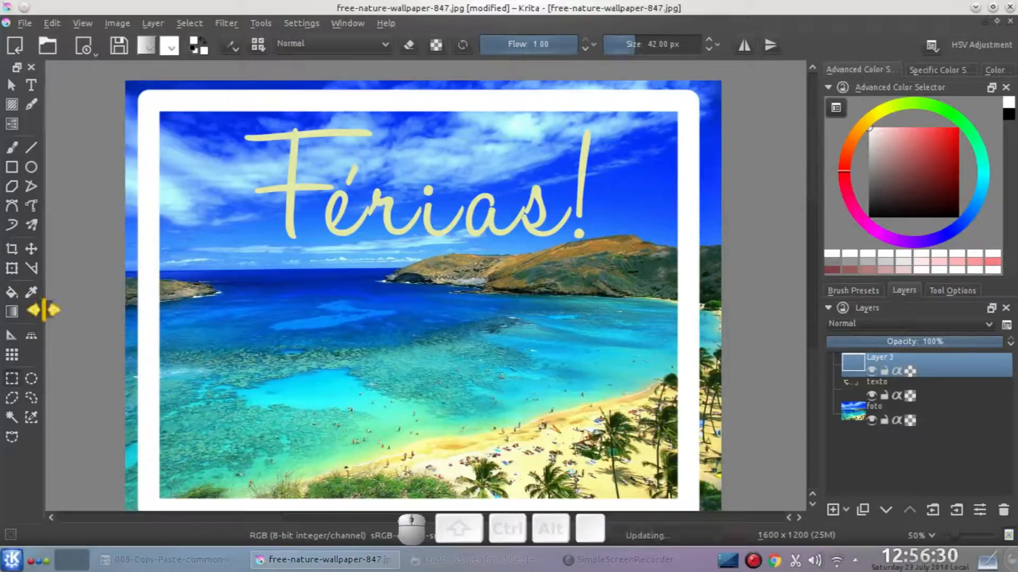
Draw a rounded freehand selection over the sea and horizon near the picture's left side, below the text.
click(30, 377)
click(32, 398)
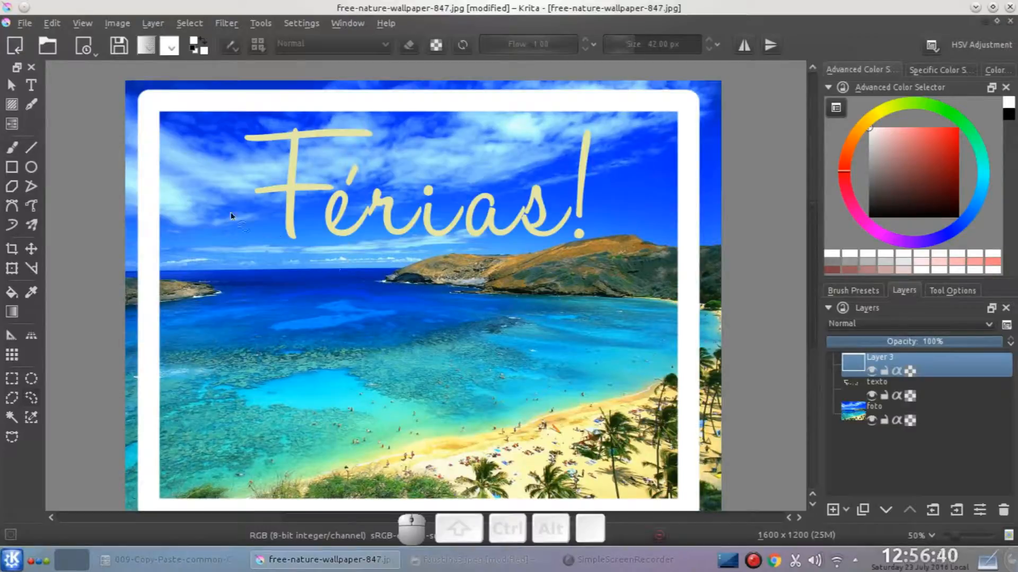
drag(221, 249, 184, 256)
mouse_move(173, 300)
mouse_down()
mouse_move(178, 331)
mouse_move(201, 361)
mouse_up()
mouse_move(294, 382)
mouse_down()
mouse_move(330, 361)
mouse_move(355, 320)
mouse_up()
drag(321, 272, 233, 253)
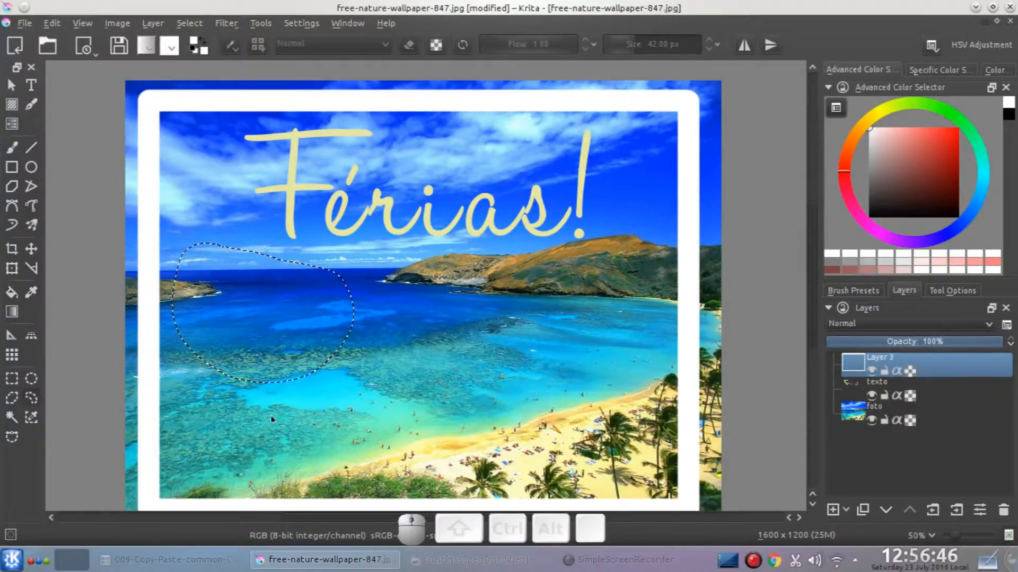
scroll(496, 317, up, 2)
scroll(496, 316, up, 4)
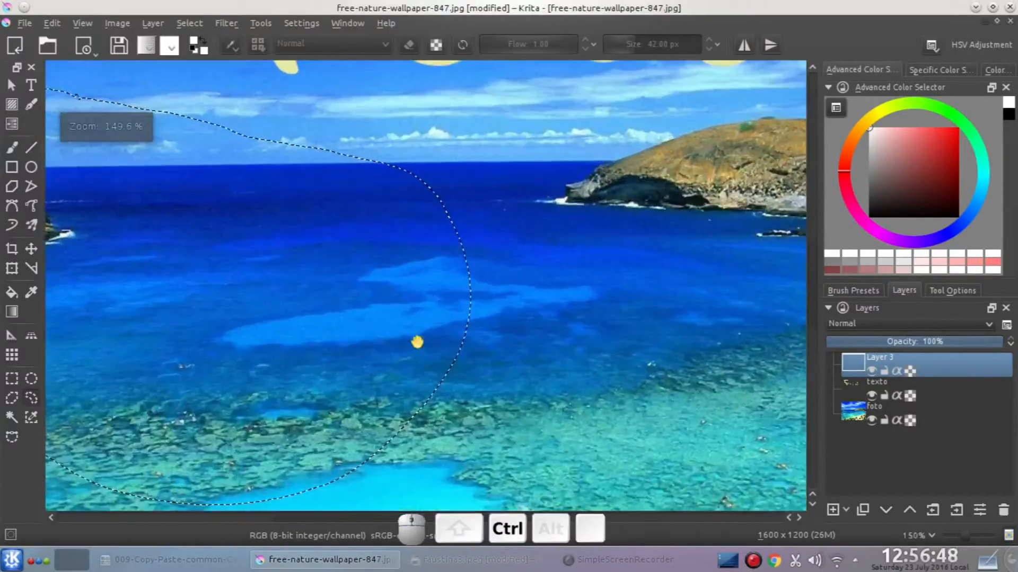
scroll(484, 320, up, 1)
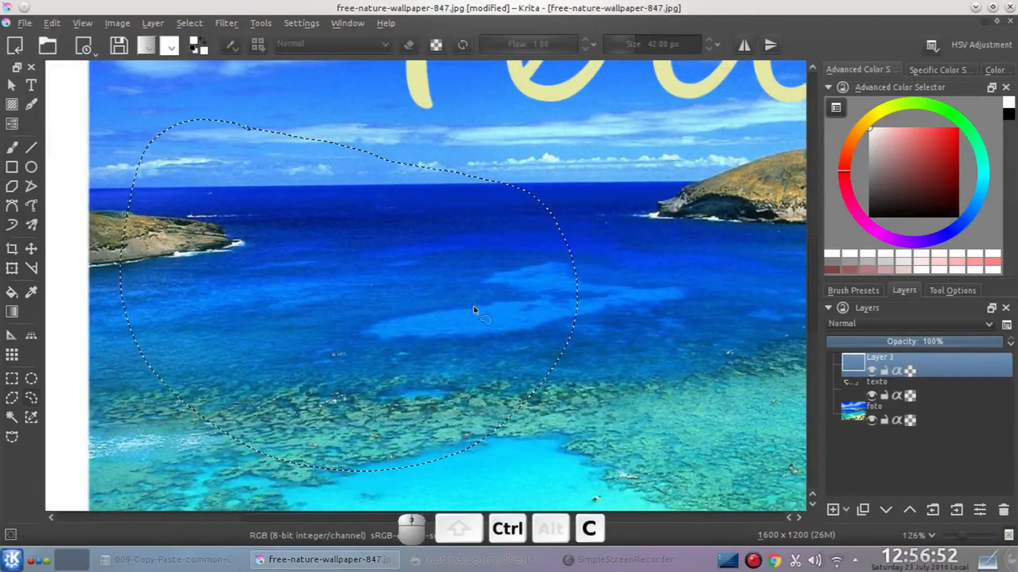
Paste a copy of the selected area from Layer 3 as a new layer, and hide Layer 3, texto and foto to inspect it.
key(ctrl+v)
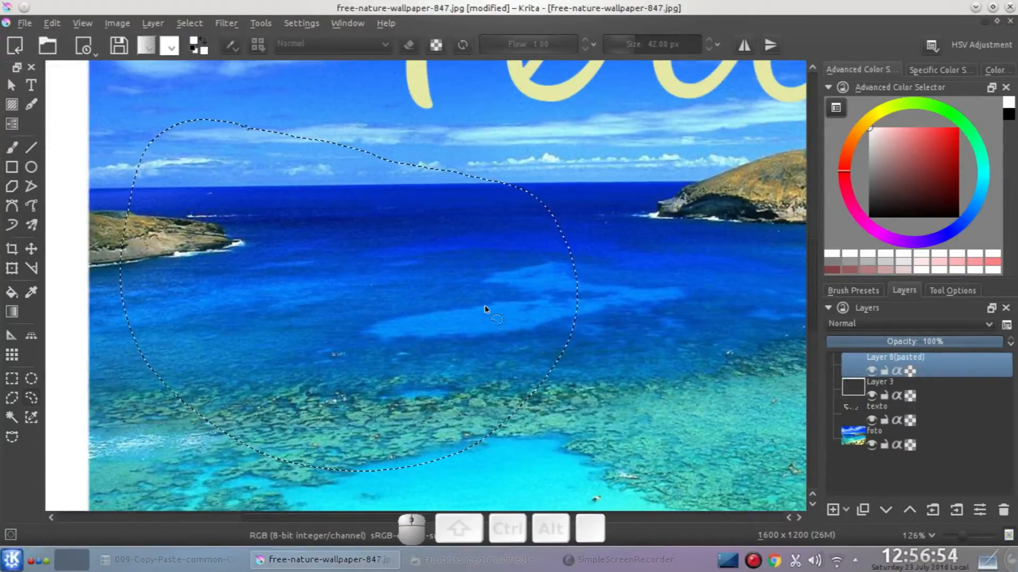
click(871, 396)
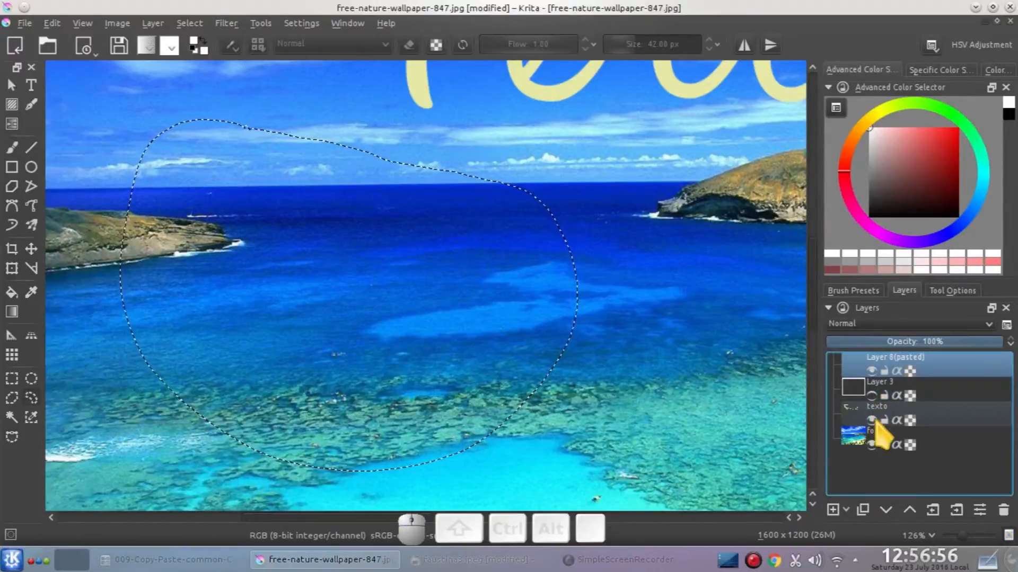
click(870, 421)
click(871, 444)
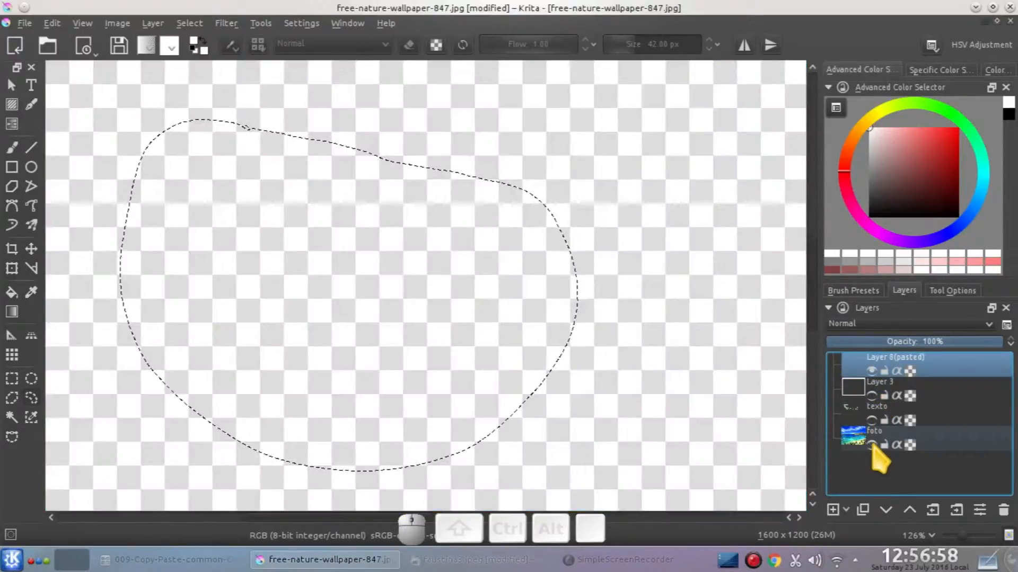
Show Layer 3, texto and foto again, and undo the paste made from Layer 3.
click(871, 396)
click(872, 420)
click(871, 444)
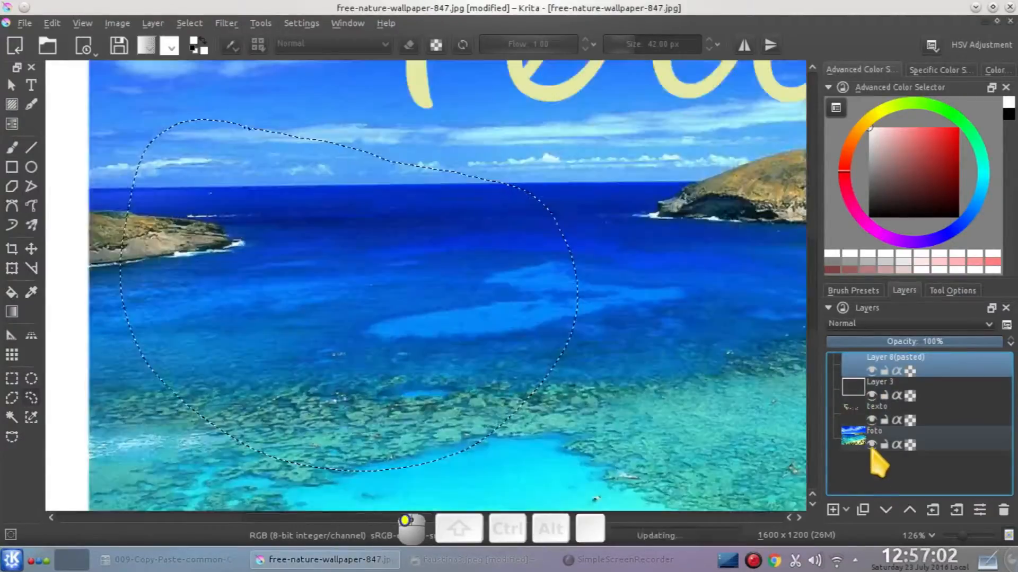
key(ctrl+z)
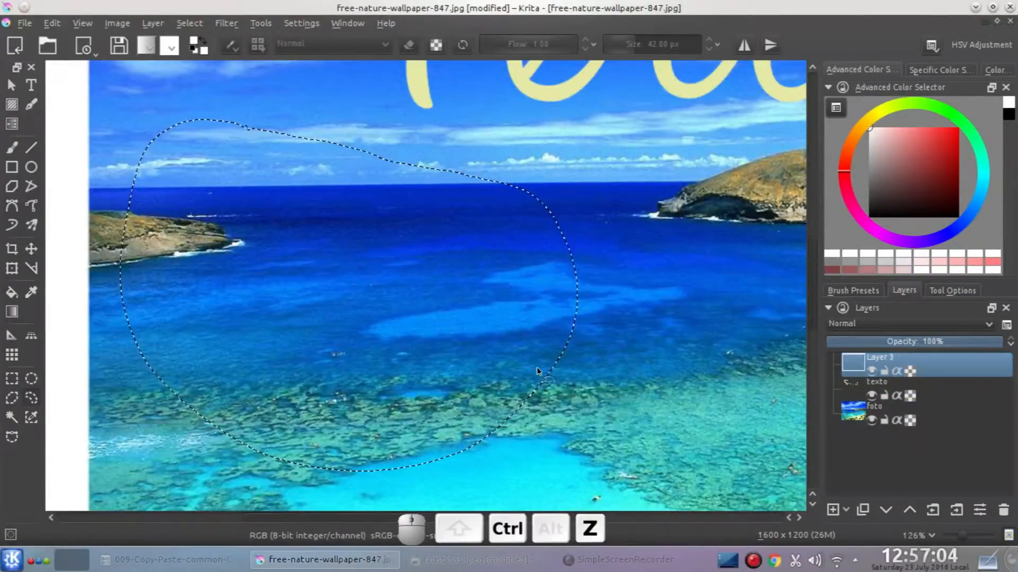
Paste a copy of the foto layer's selected area as a new layer, then hide foto and deselect to isolate the pasted piece.
click(925, 418)
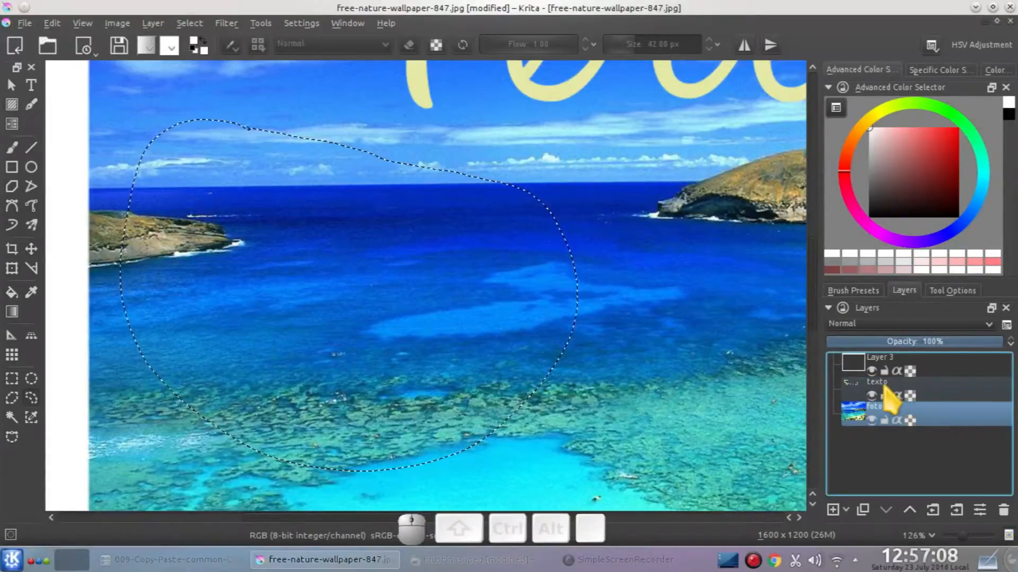
key(ctrl+v)
click(872, 445)
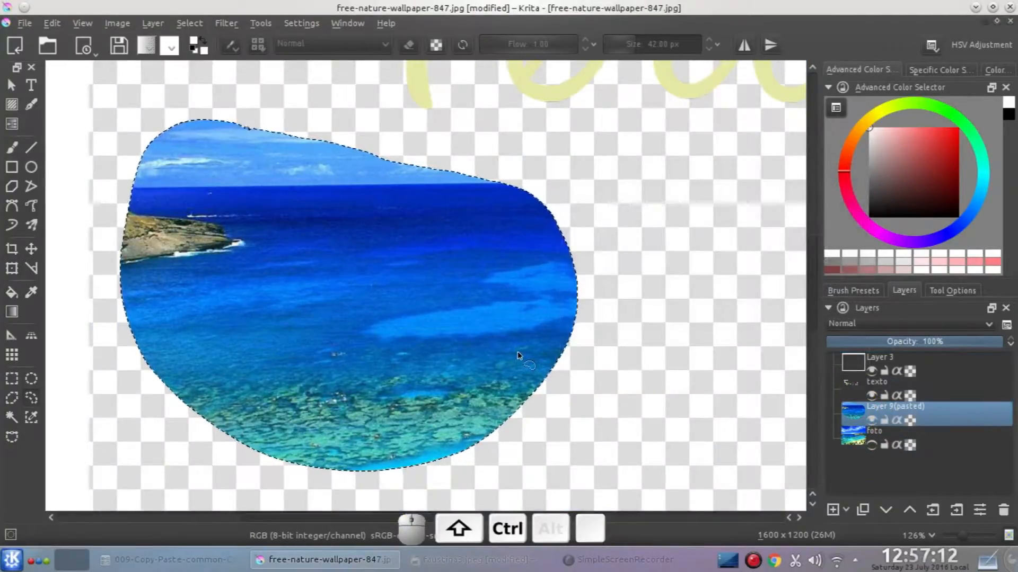
key(ctrl+shift+a)
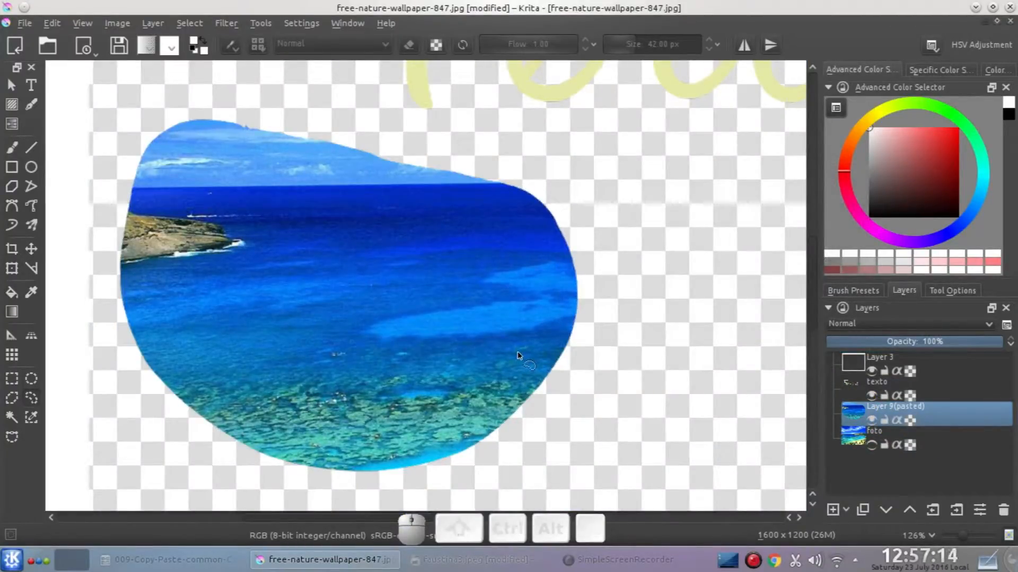
Examine the curved edges of the freehand-shaped pasted copy at high zoom.
scroll(525, 284, up, 6)
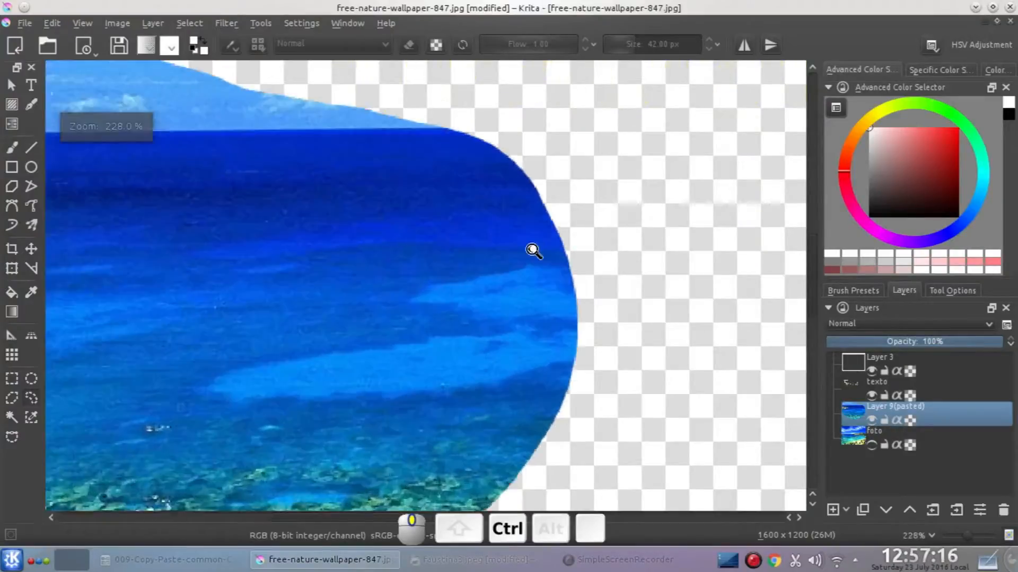
scroll(556, 261, up, 2)
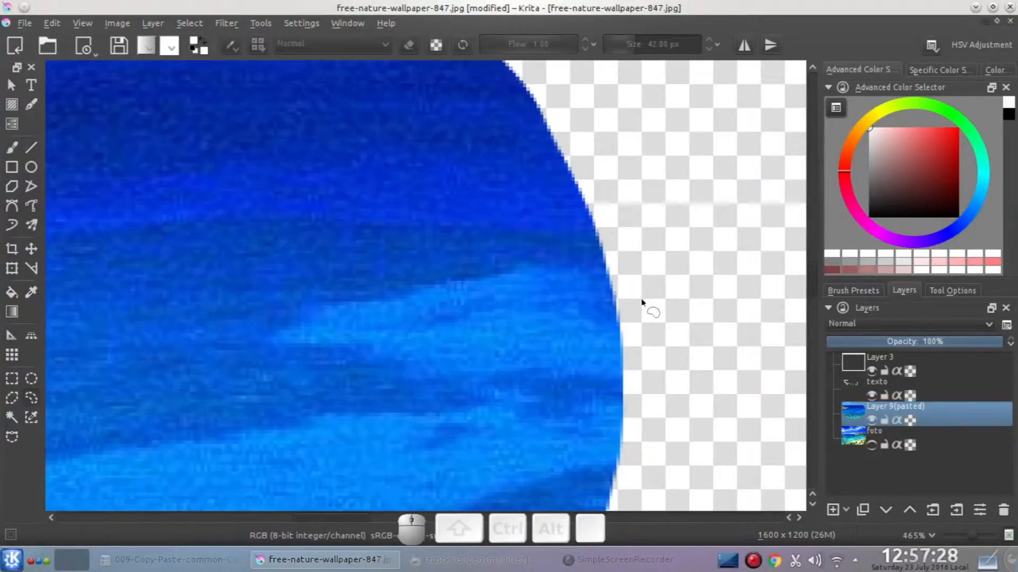
scroll(605, 219, down, 4)
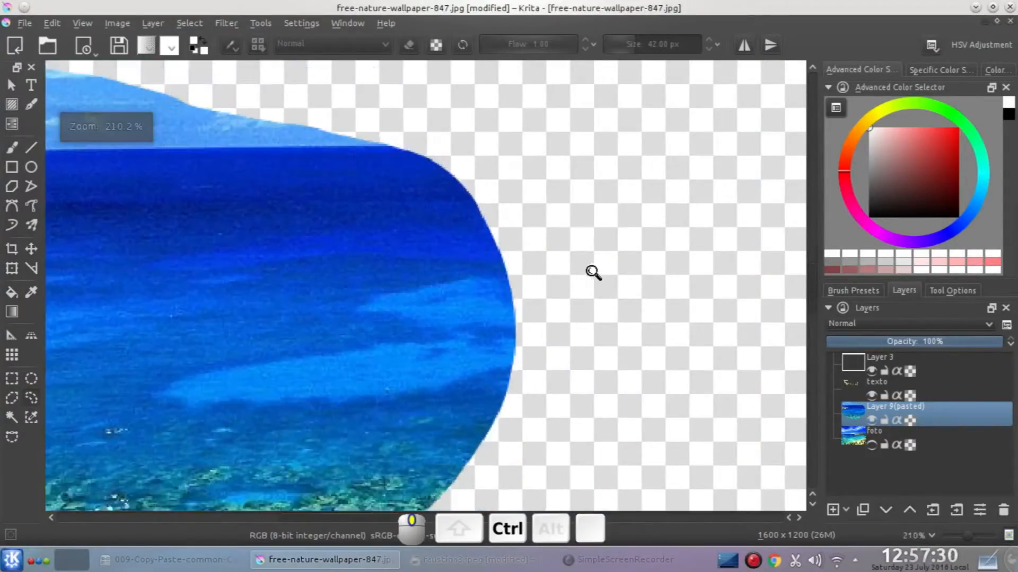
scroll(571, 301, up, 2)
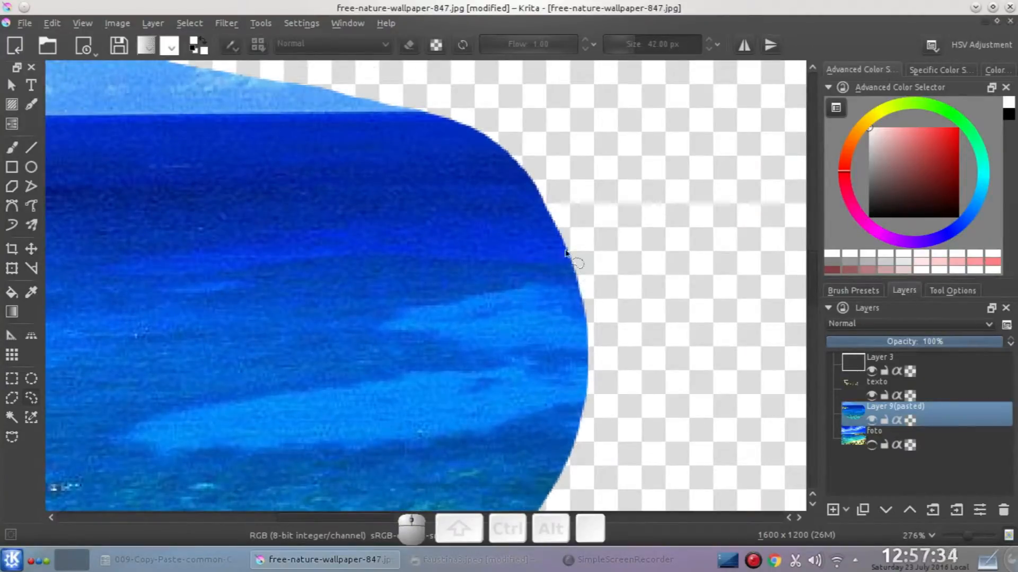
mouse_move(567, 255)
mouse_down()
mouse_move(620, 200)
mouse_move(612, 244)
mouse_up()
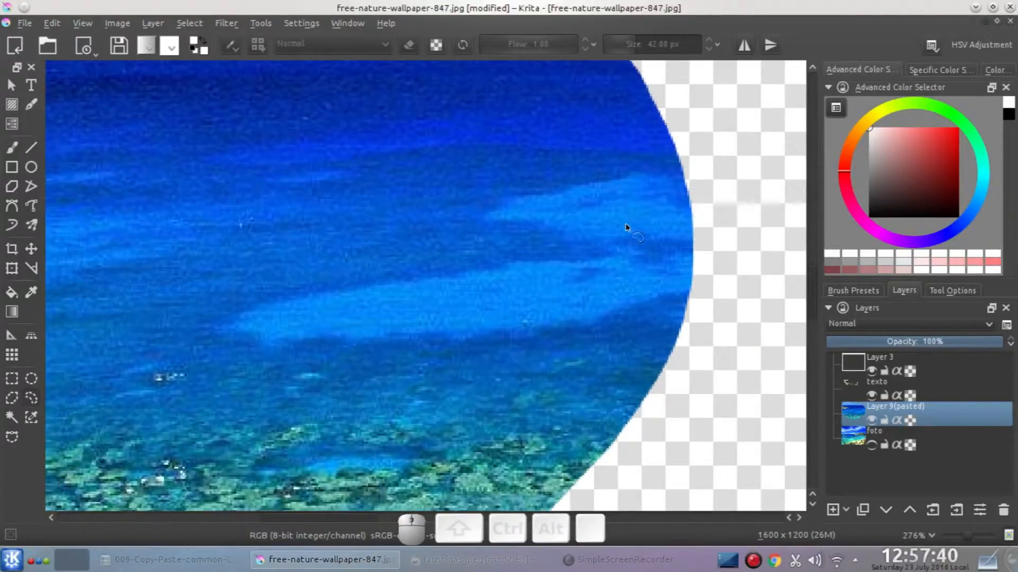
drag(544, 269, 582, 306)
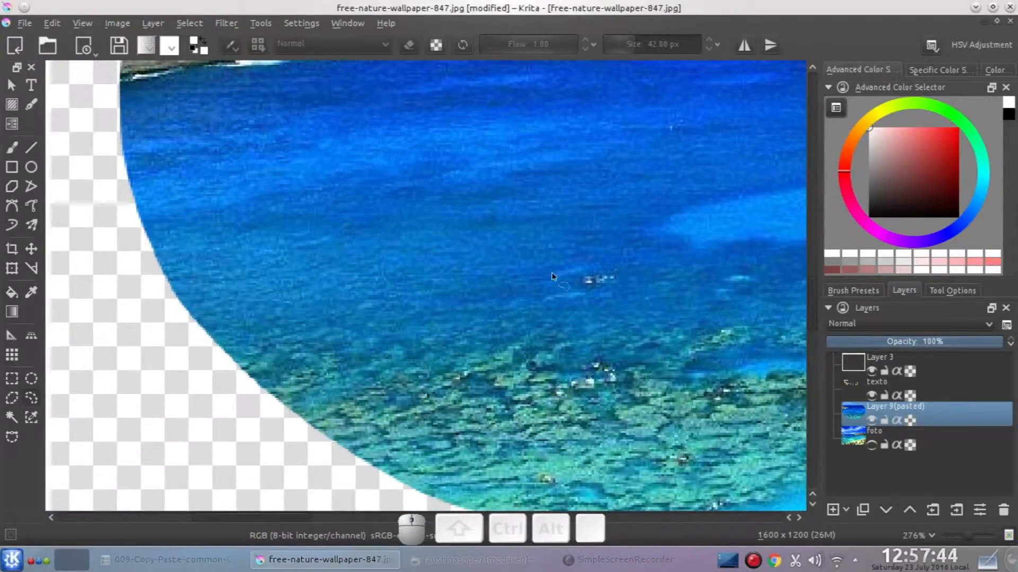
drag(569, 220, 421, 336)
drag(664, 209, 404, 319)
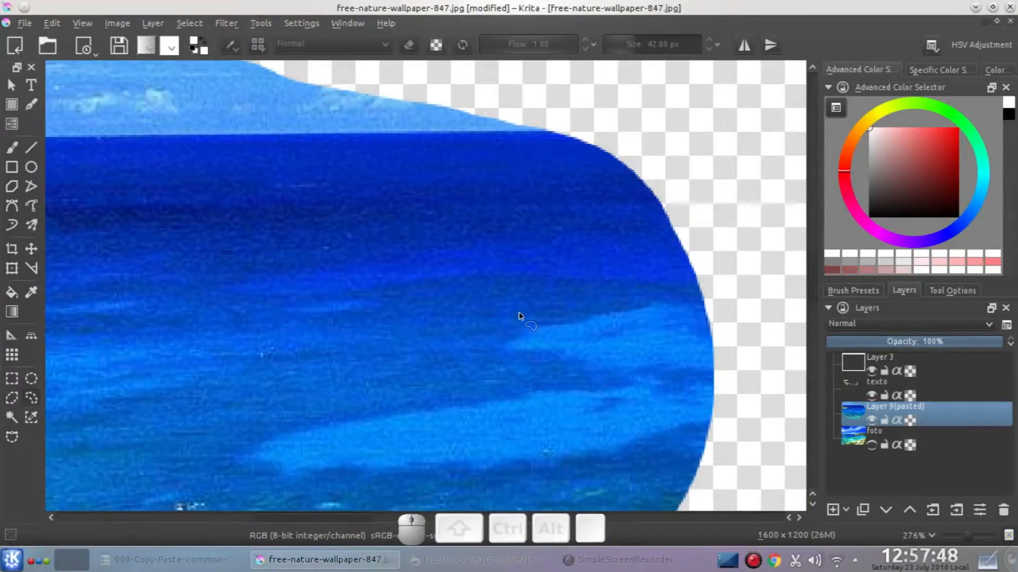
Undo the deselection, the paste and the freehand selection, and show the foto layer again.
key(ctrl+z)
key(ctrl+z)
key(ctrl+z)
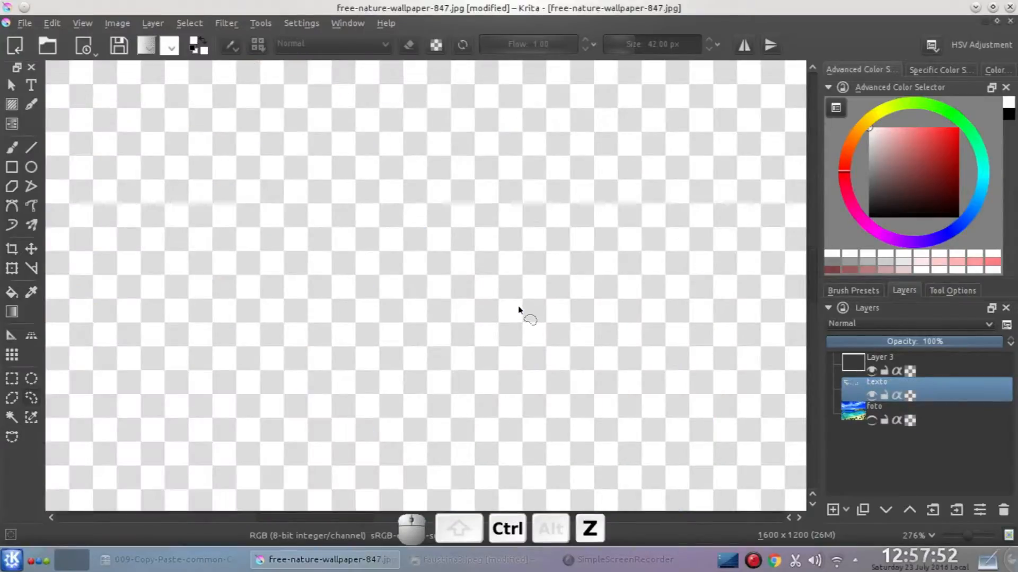
scroll(527, 299, down, 4)
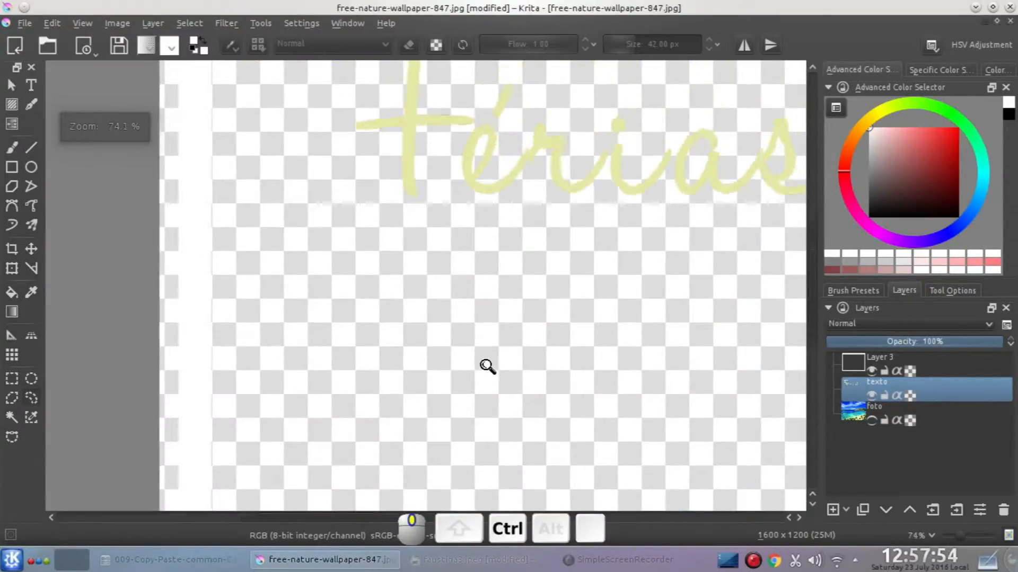
scroll(487, 366, down, 3)
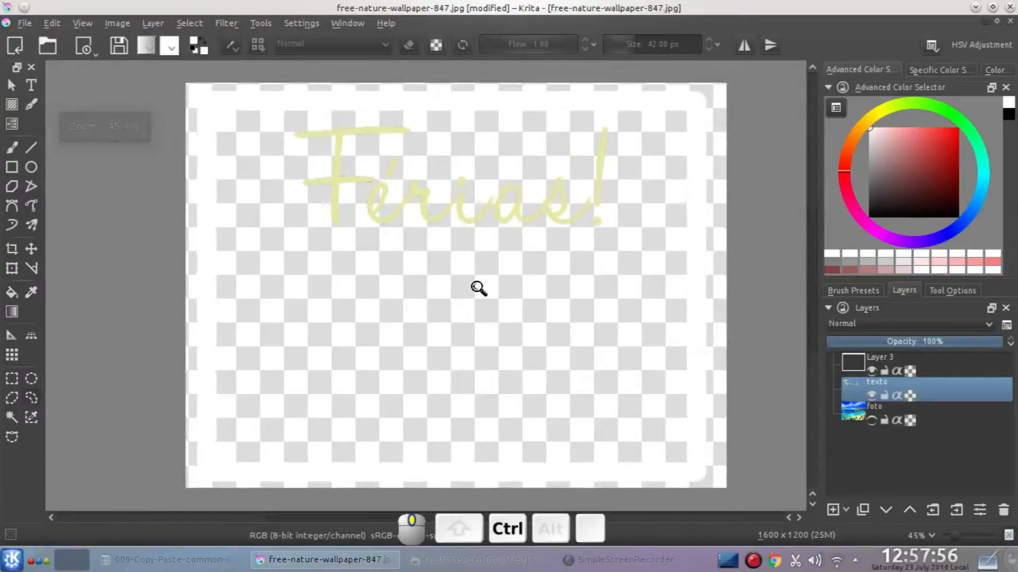
click(871, 420)
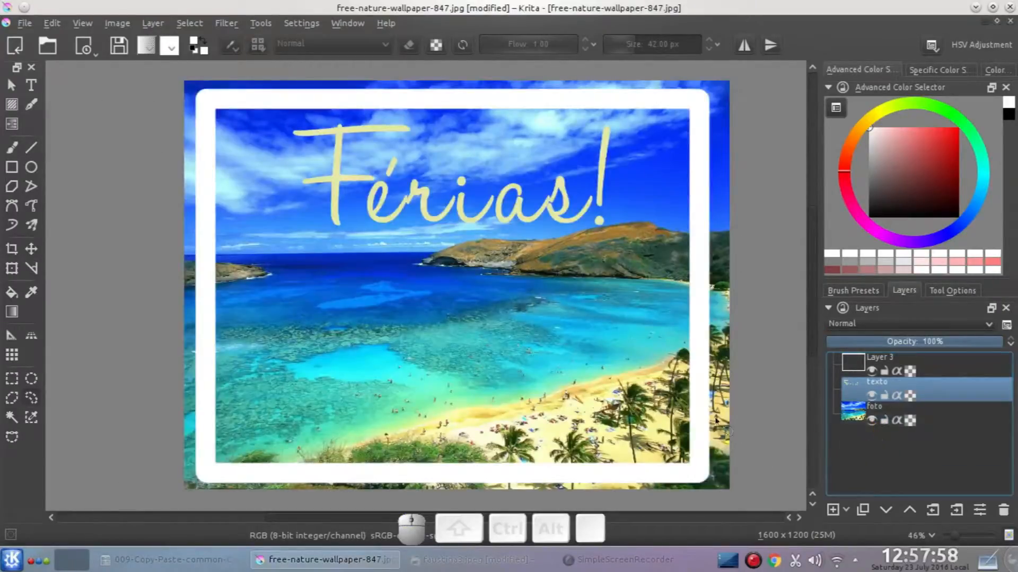
Draw a circular selection over the sea and part of the headland, just below the text.
click(31, 398)
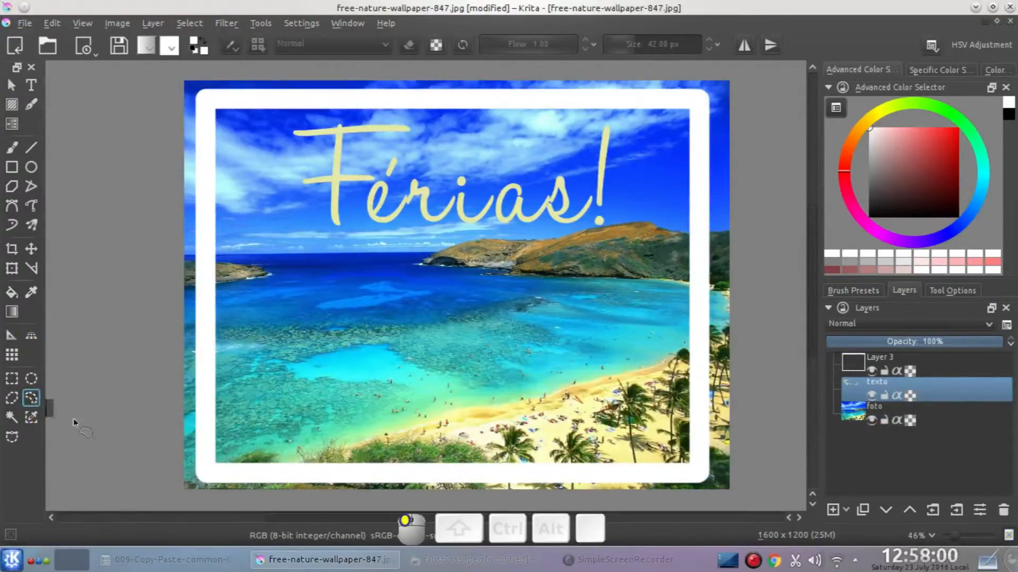
click(12, 379)
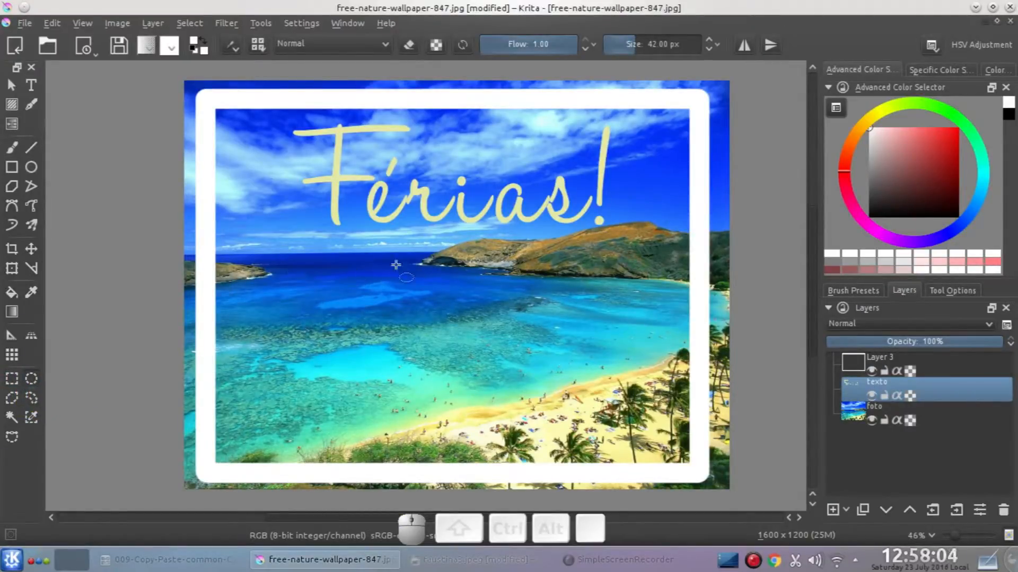
drag(413, 241, 445, 274)
drag(562, 371, 576, 384)
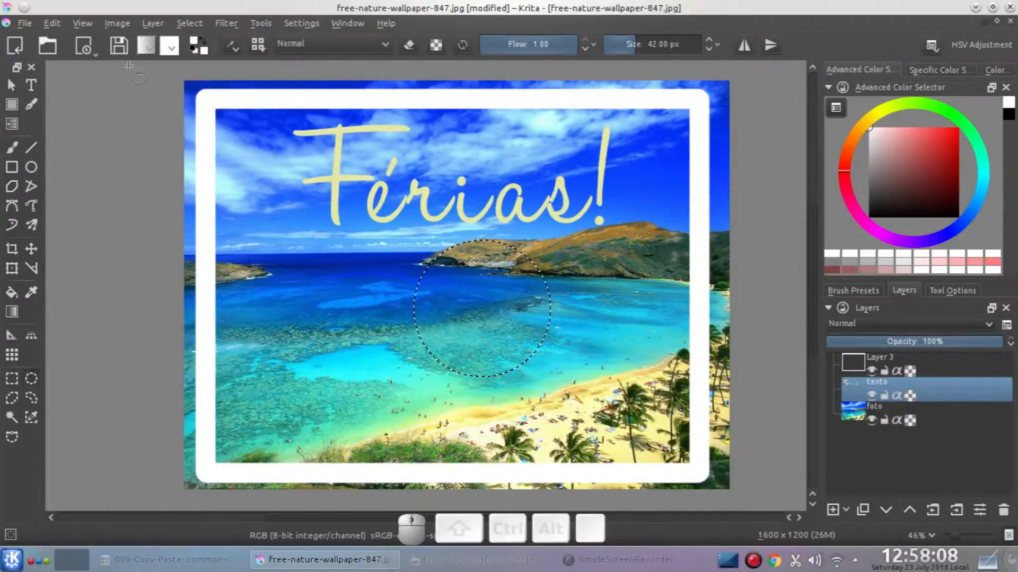
Try Copy (sharp) of the circular area from the texto layer, paste it as a new layer, and undo the paste.
click(52, 23)
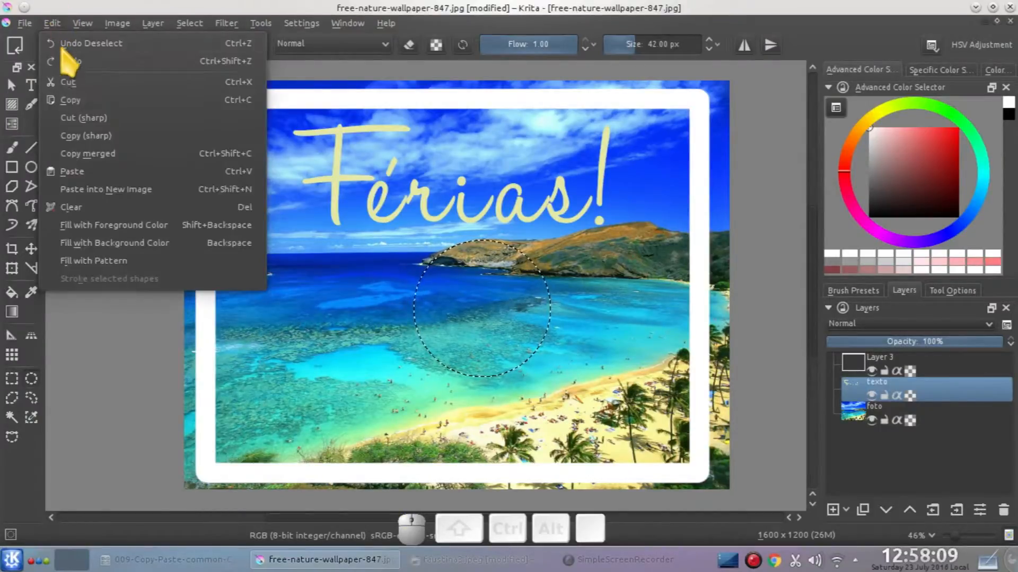
click(103, 136)
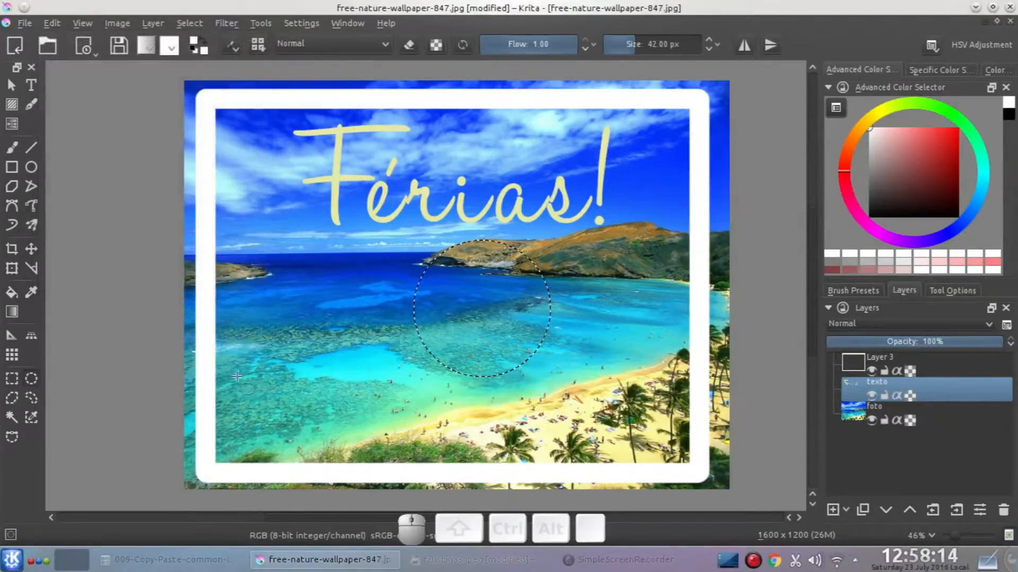
click(51, 23)
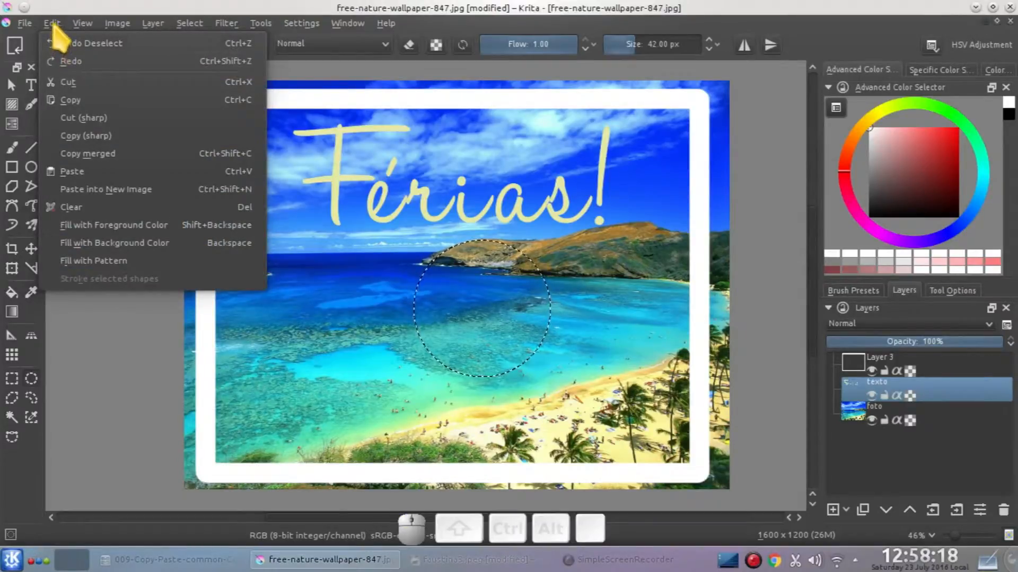
click(52, 23)
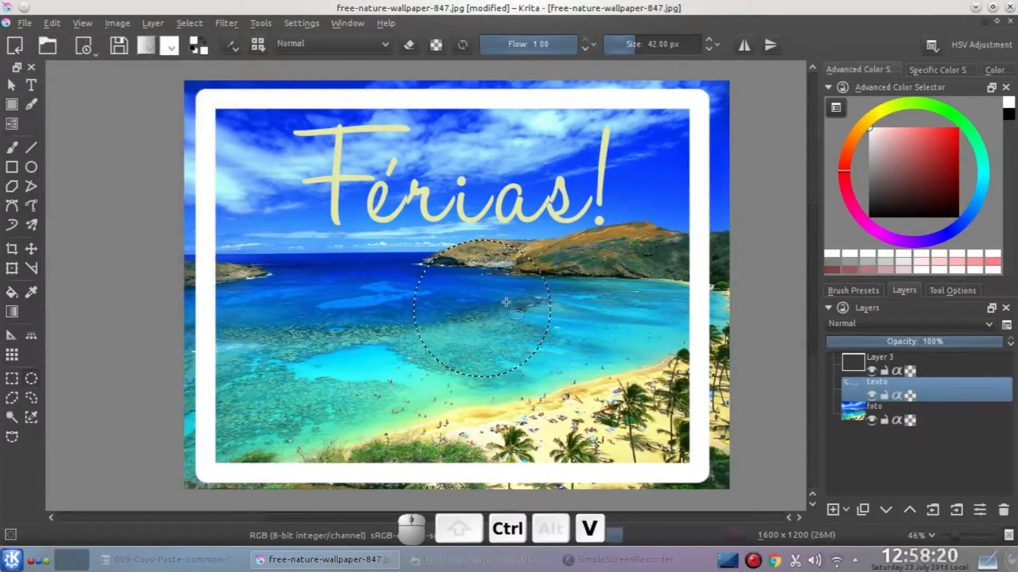
key(ctrl+z)
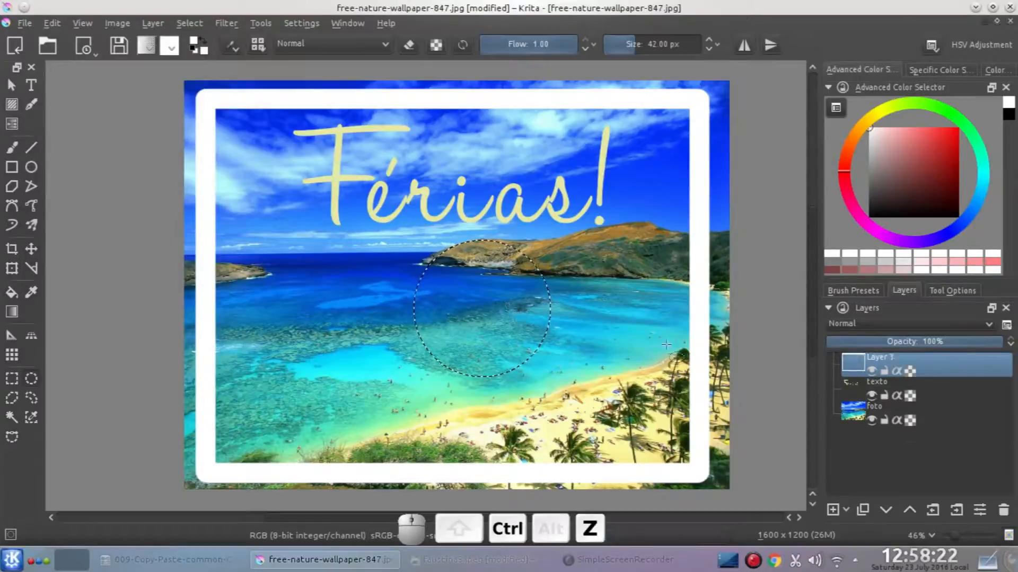
Use Copy (sharp) on the foto layer's circular area, paste it as a new layer, and hide foto.
click(943, 419)
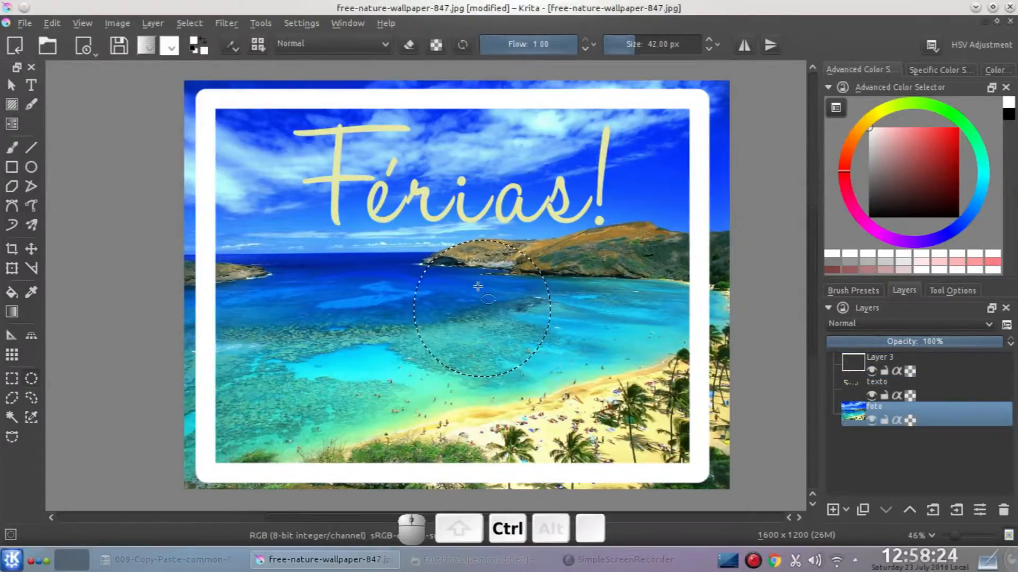
click(58, 23)
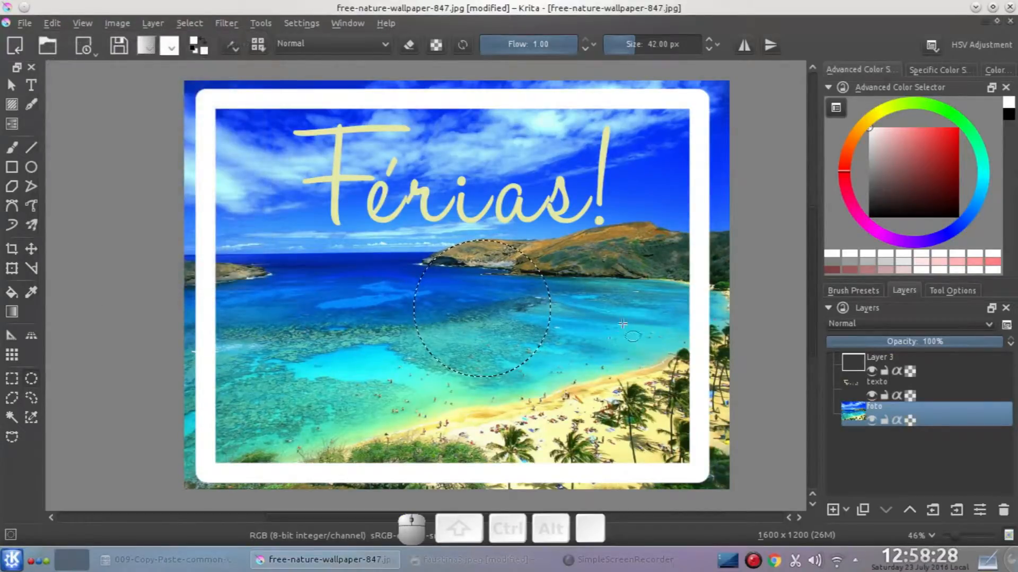
key(ctrl+v)
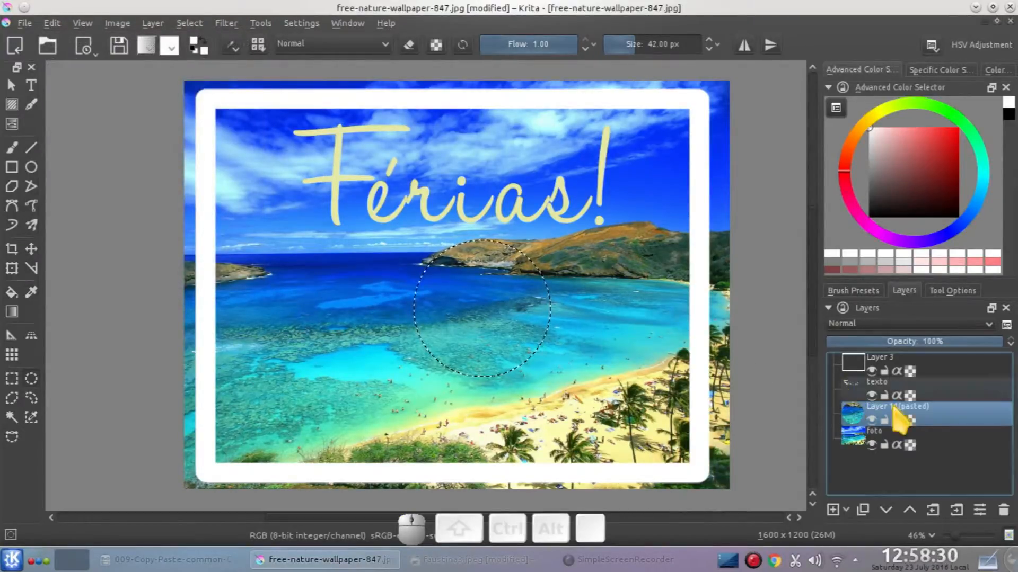
click(871, 445)
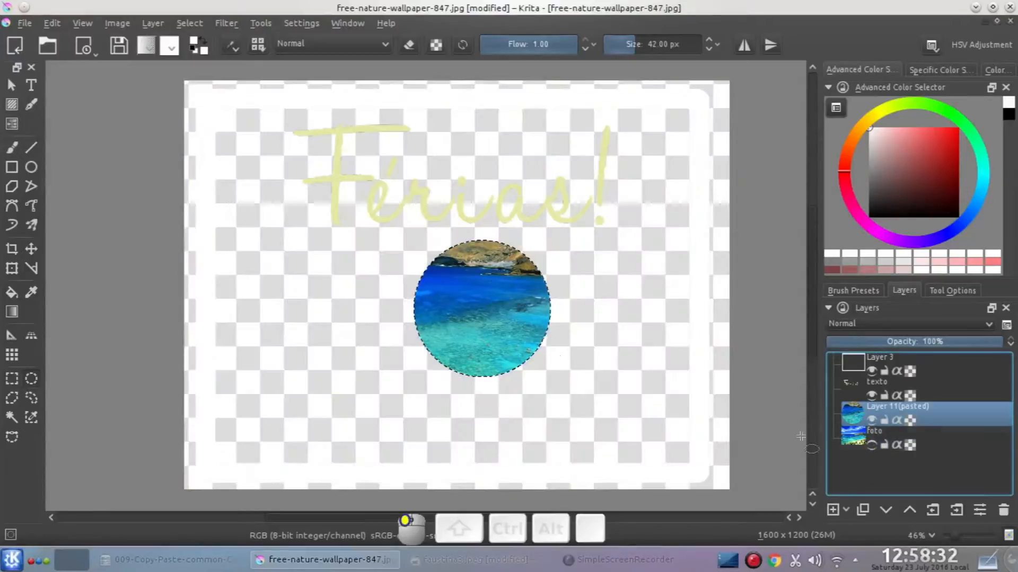
Deselect the circle and examine the pasted sharp copy's edge pixels at high zoom.
ctrl+scroll(474, 347, up, 6)
key(ctrl+shift+a)
scroll(454, 308, up, 5)
scroll(500, 251, up, 3)
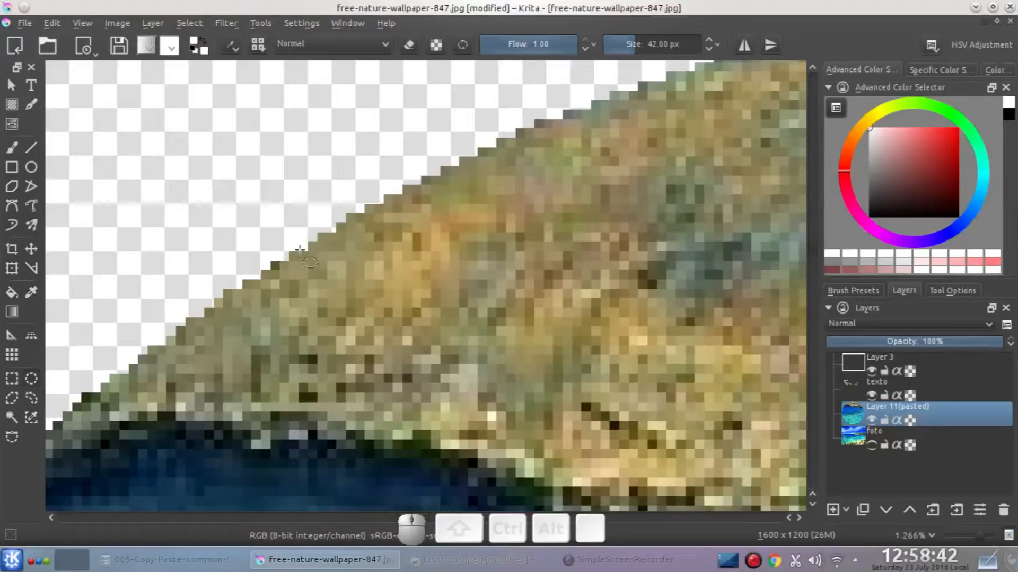
scroll(366, 291, down, 5)
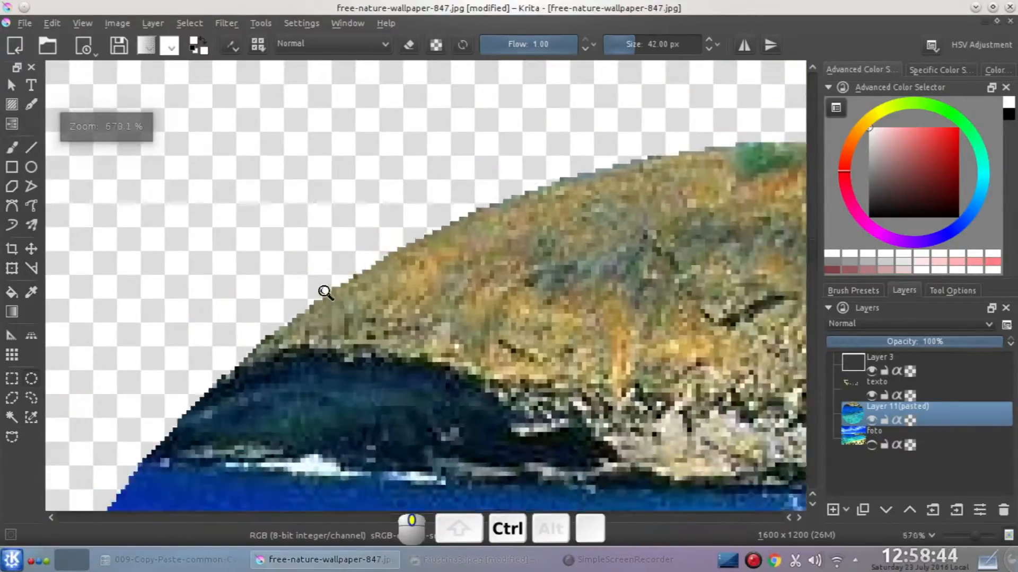
scroll(366, 291, down, 2)
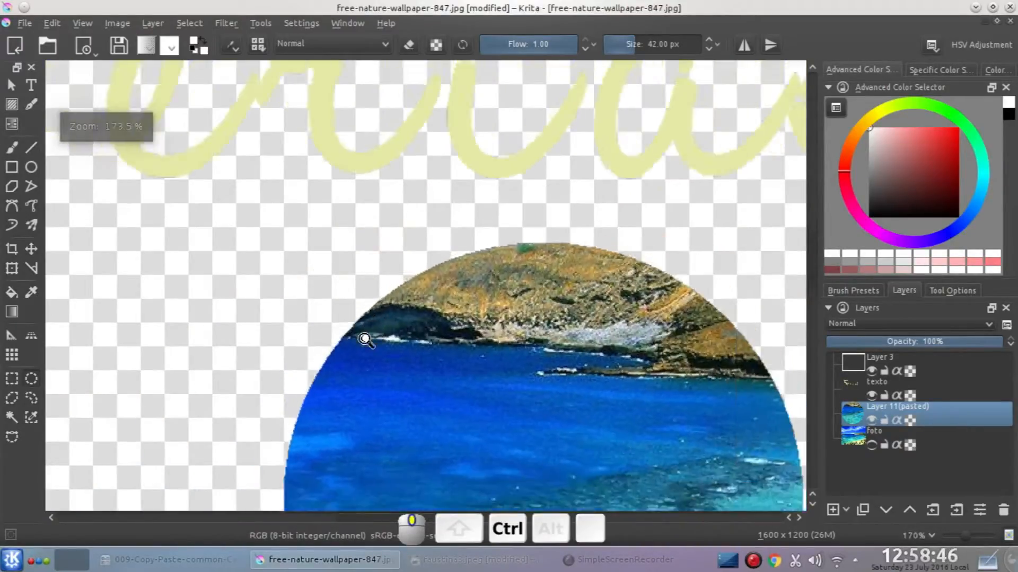
drag(347, 280, 330, 262)
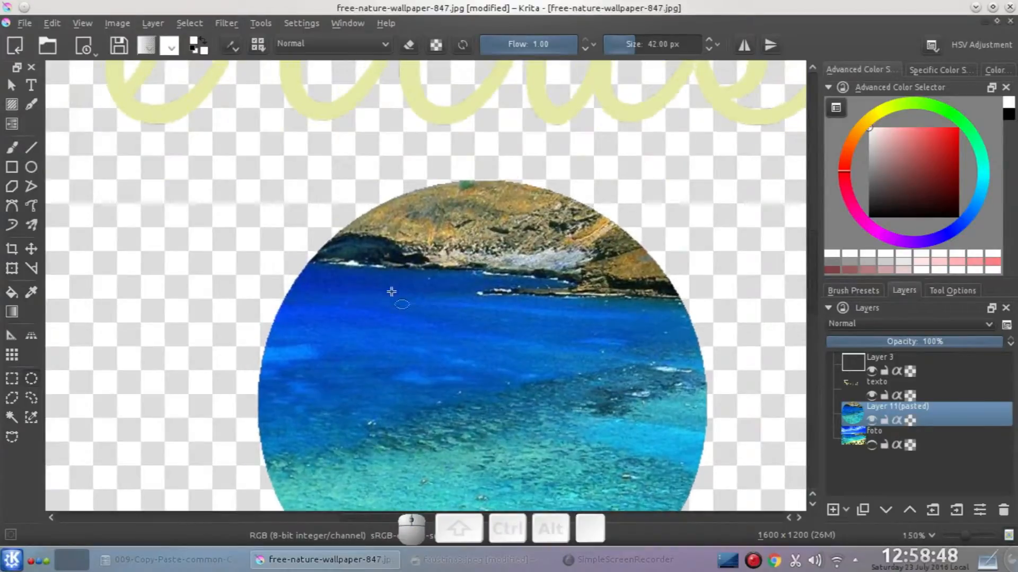
Hide the pasted circular layer, show the foto layer again, and delete the pasted layer.
scroll(358, 271, up, 3)
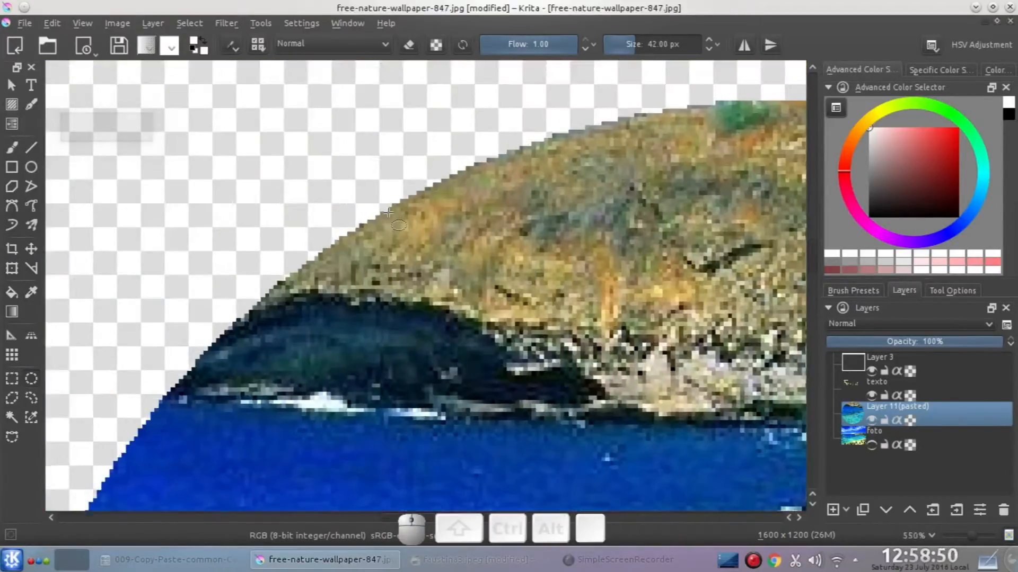
scroll(370, 294, down, 5)
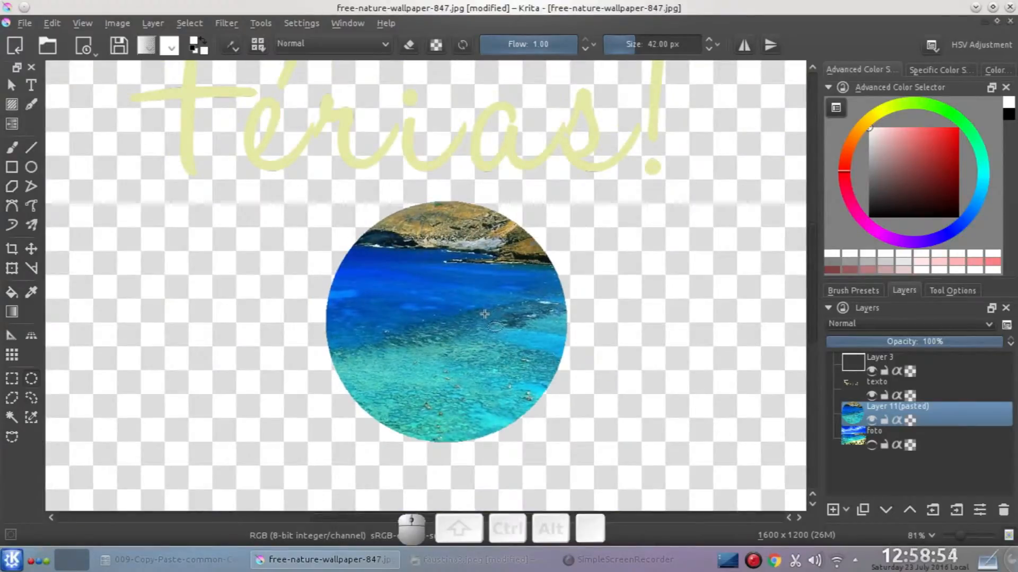
click(871, 420)
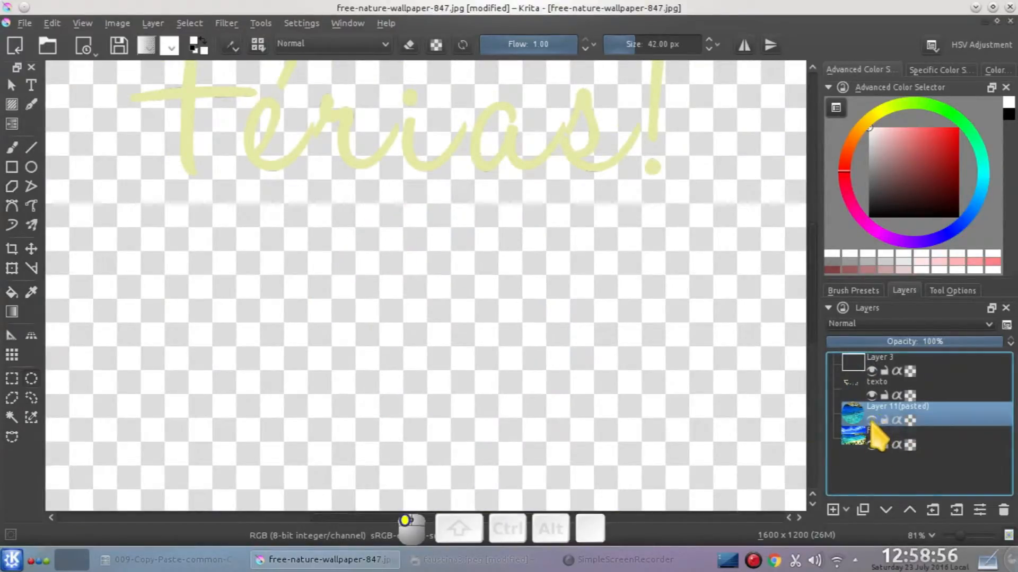
click(872, 445)
scroll(493, 281, down, 4)
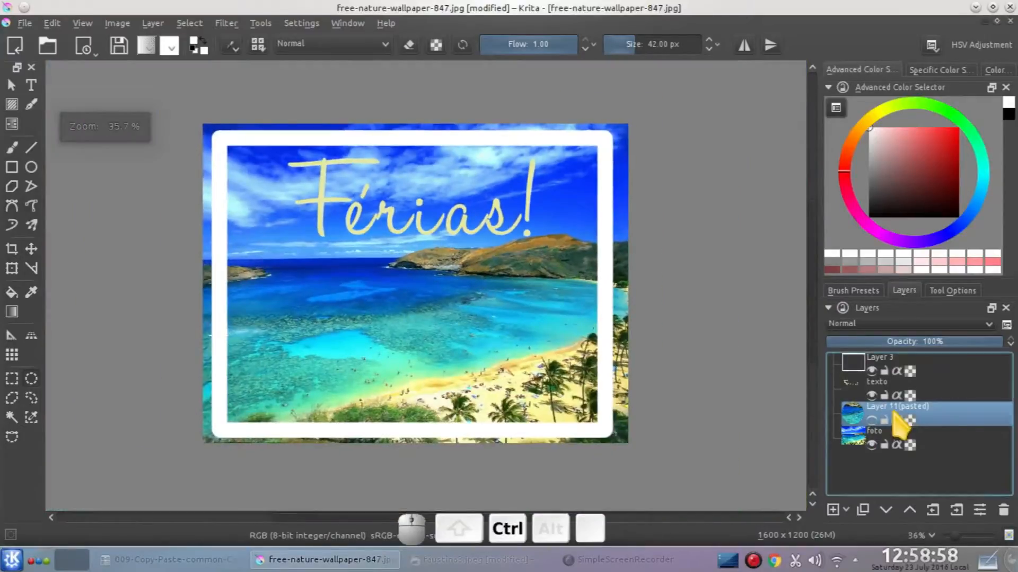
click(1004, 508)
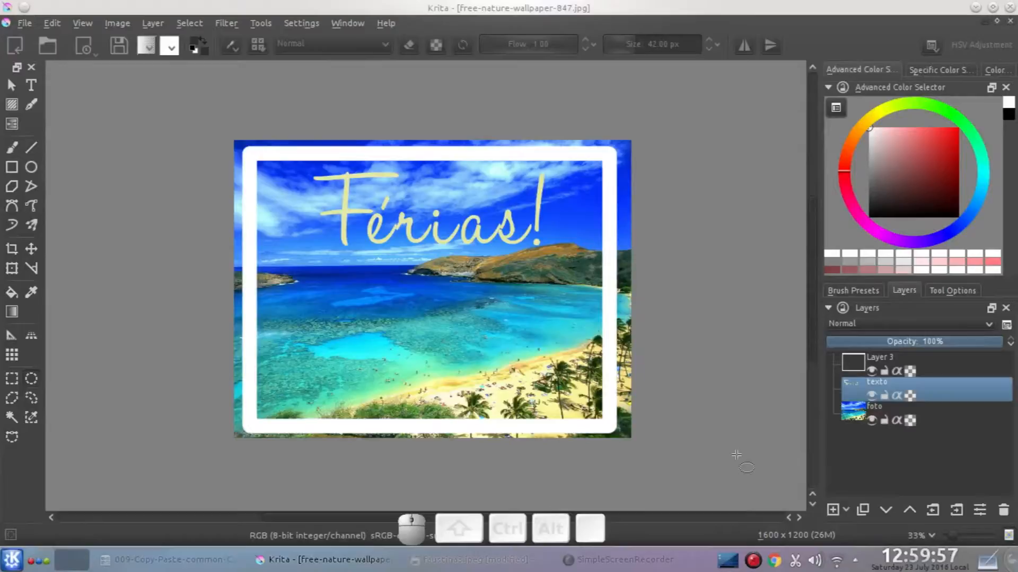
Open the program preferences and view the General category's Cursor and Miscellaneous settings.
click(524, 8)
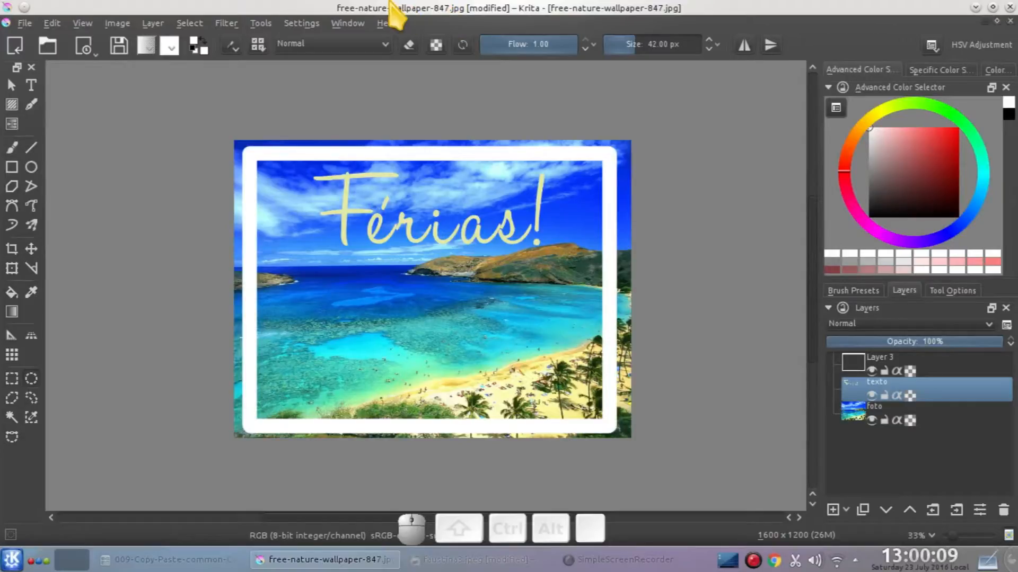
click(301, 28)
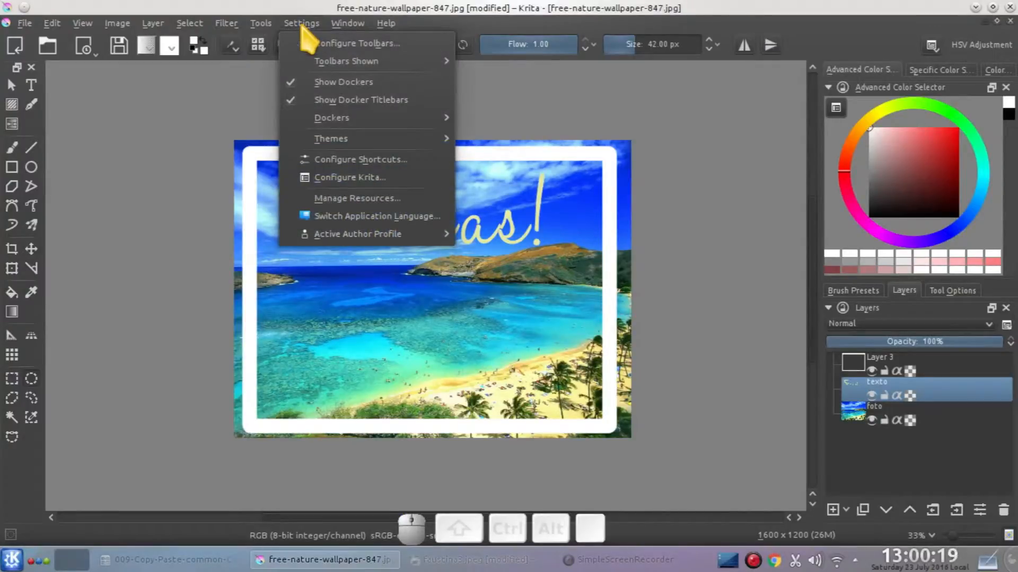
click(350, 179)
drag(488, 45, 471, 39)
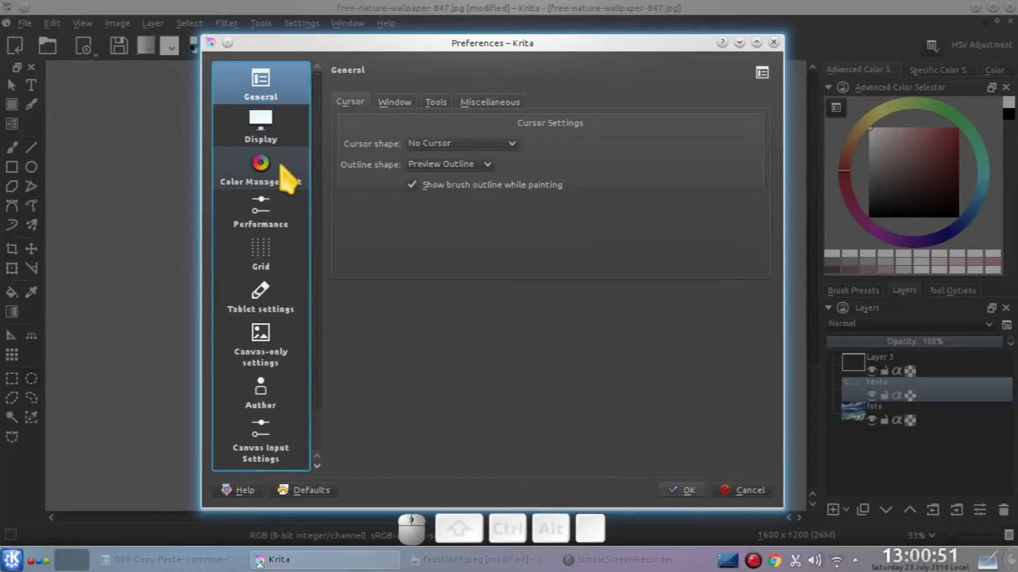
right_click(752, 557)
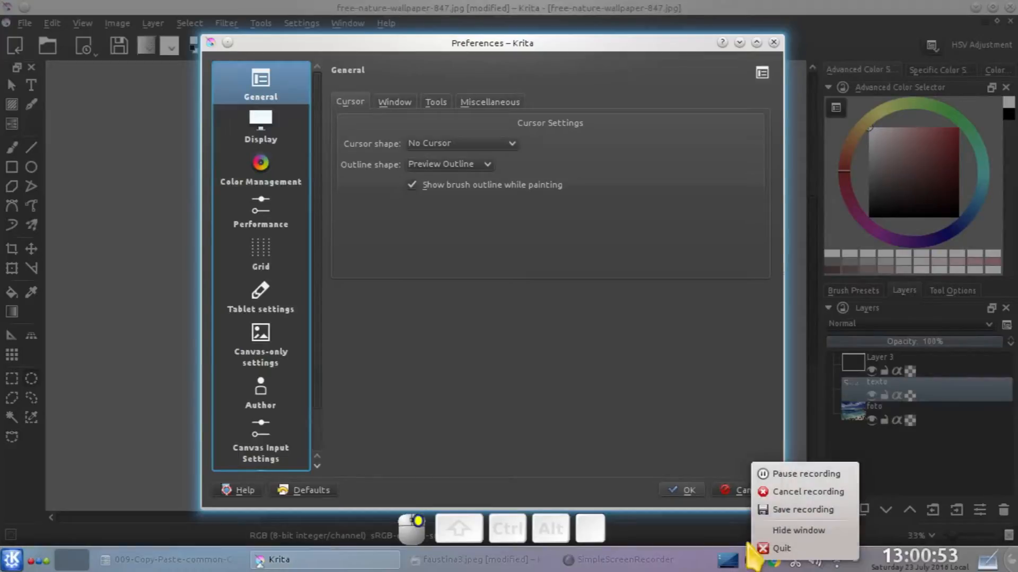
click(795, 474)
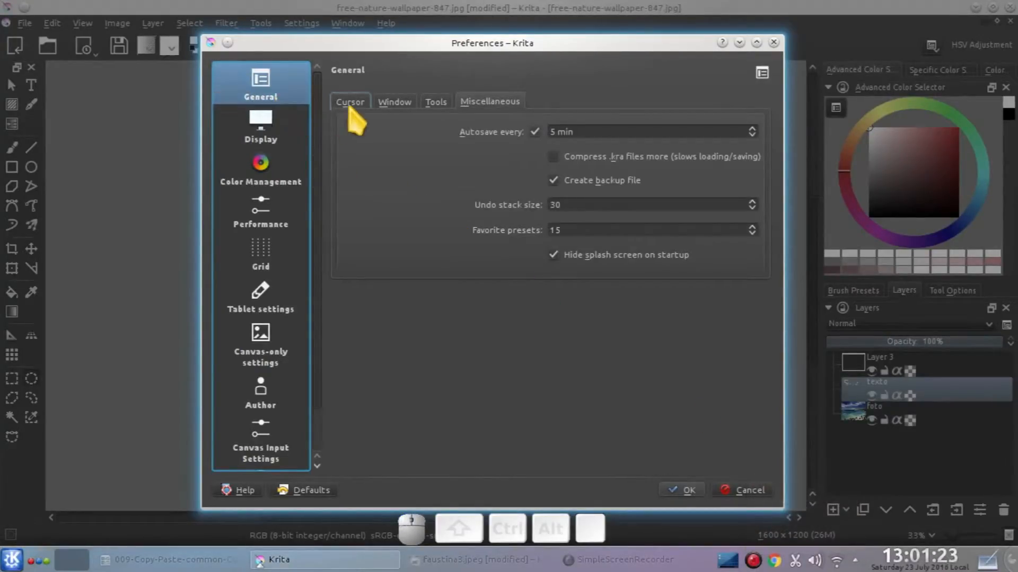
click(349, 106)
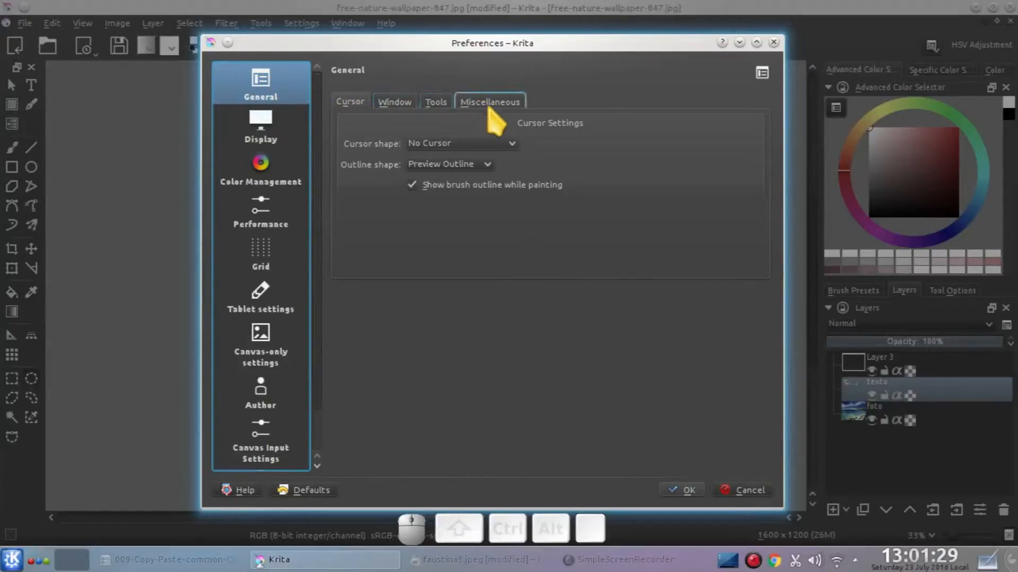
click(520, 105)
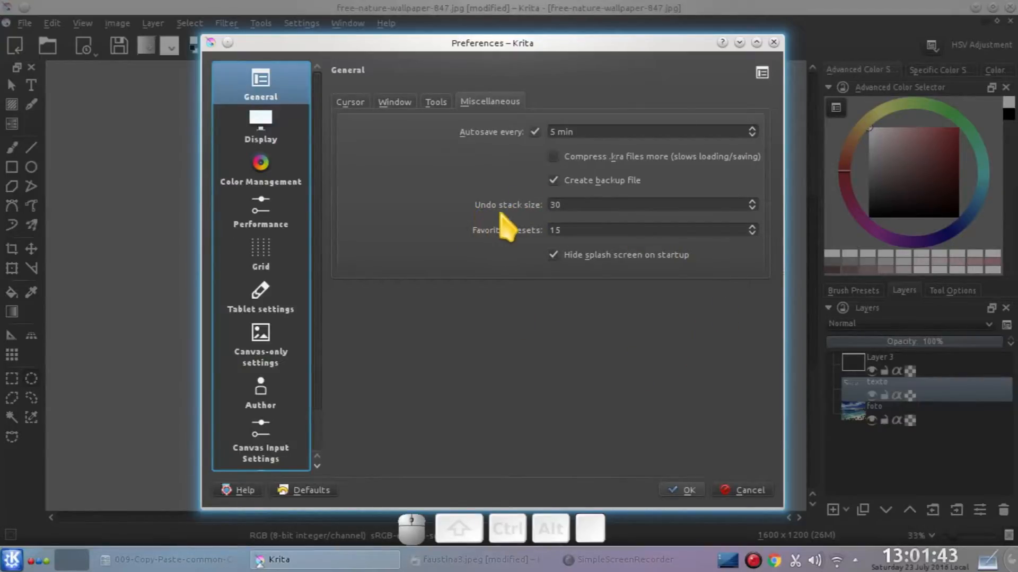
Try an undo stack size of 1000 and set it back to 30.
double_click(562, 205)
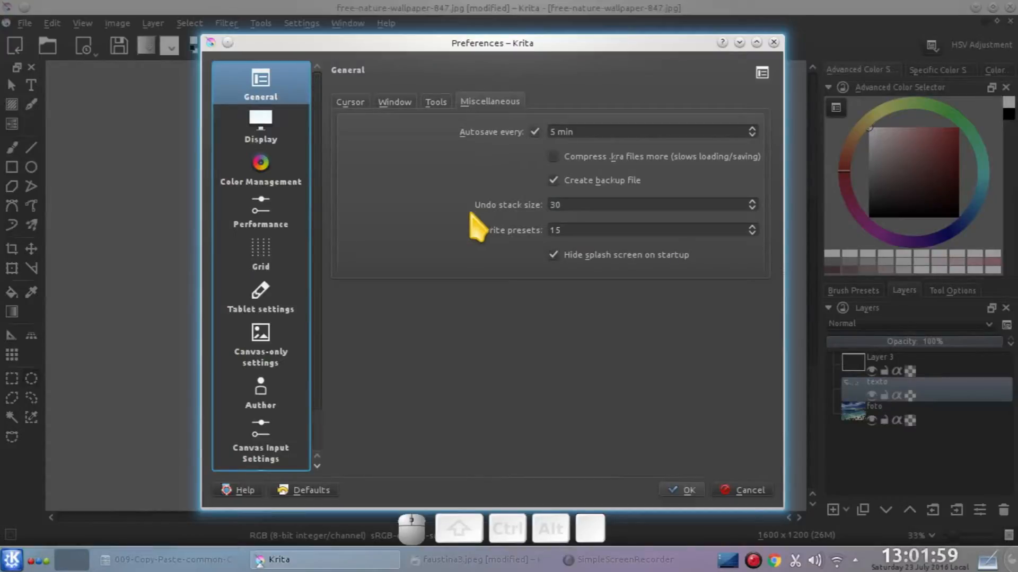
click(562, 206)
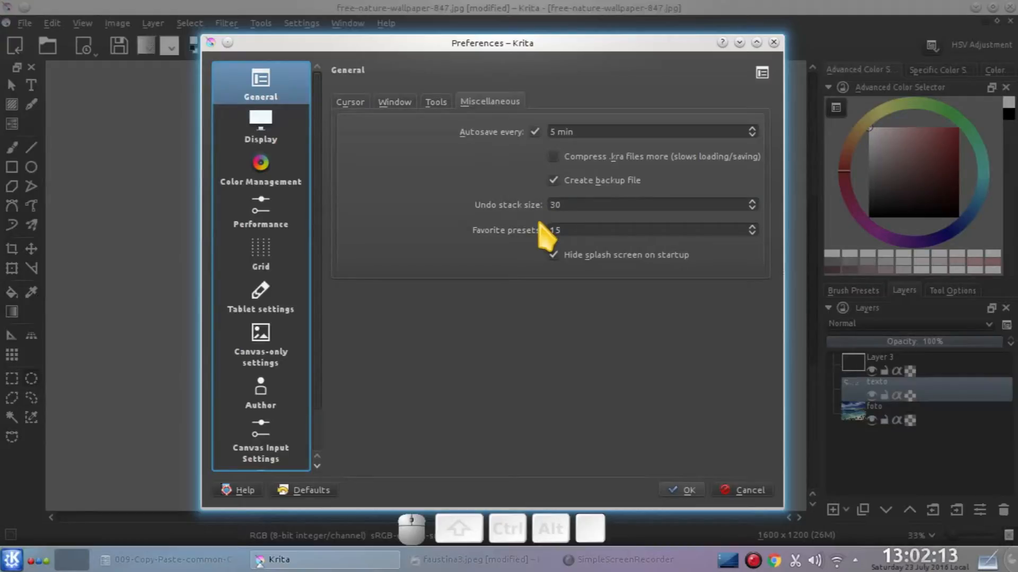
drag(609, 205, 326, 233)
text(10)
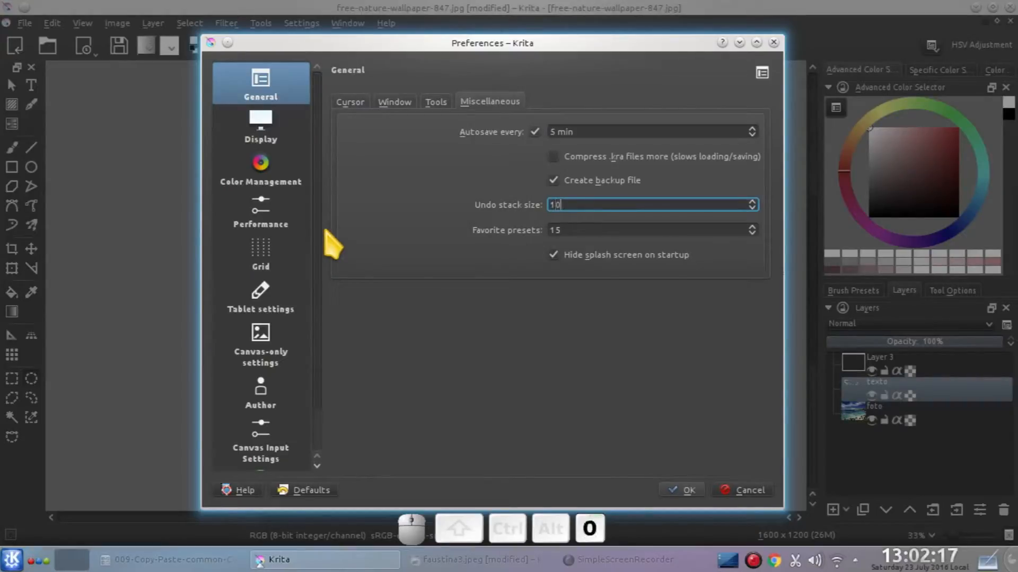
text(00)
key(BackSpace)
key(BackSpace)
key(BackSpace)
key(BackSpace)
text(30)
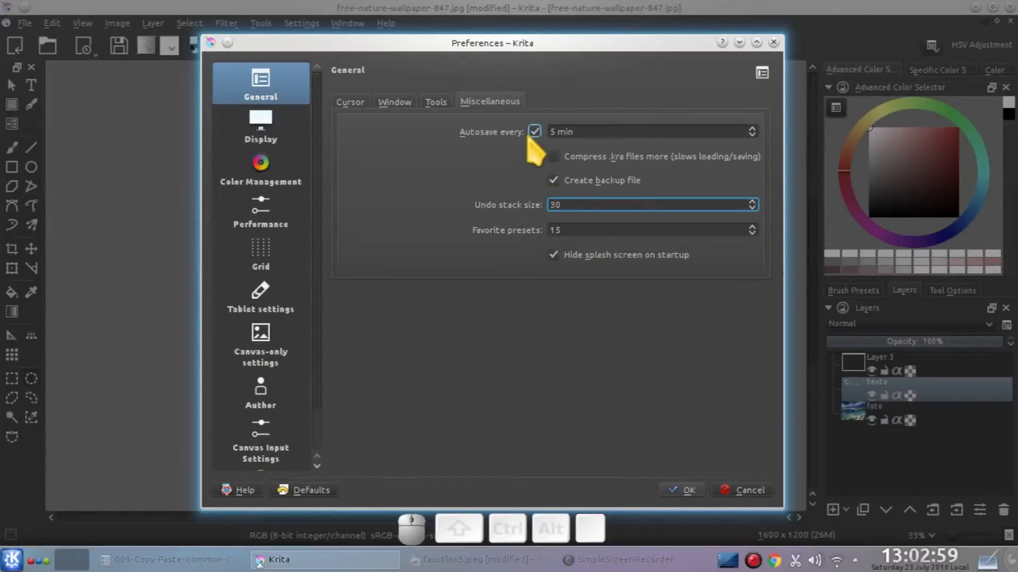
Switch the autosave option and the hide splash screen option off and back on.
click(535, 132)
click(535, 132)
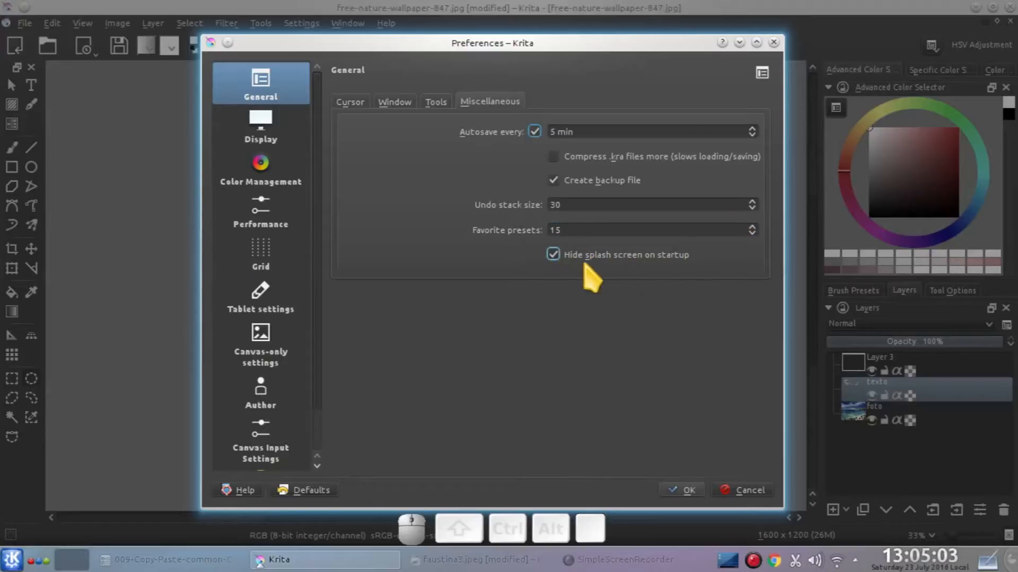
click(554, 256)
click(554, 256)
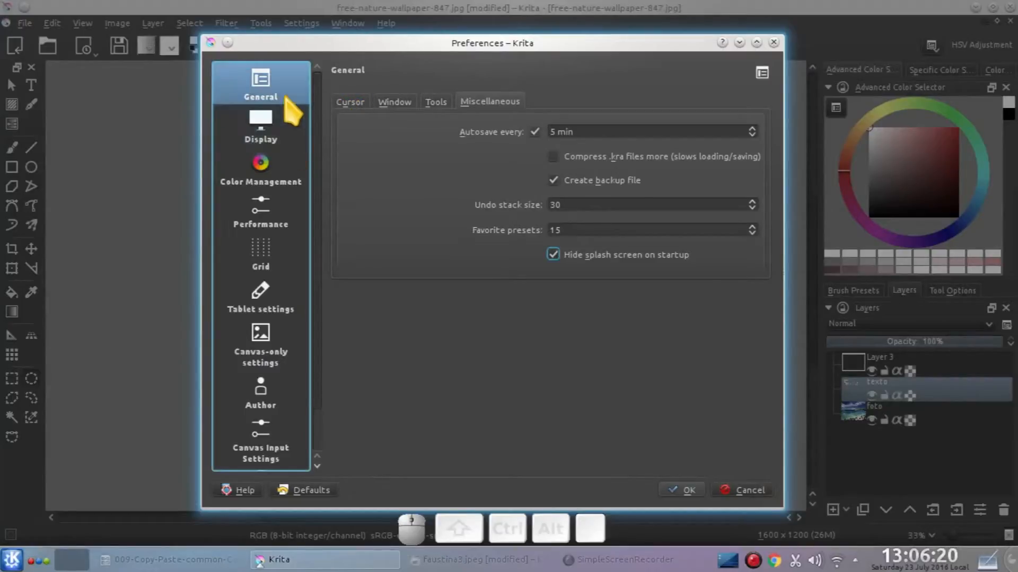
Set the cursor shape to Tool Icon, apply the preferences, and activate the Freehand Brush tool.
click(358, 106)
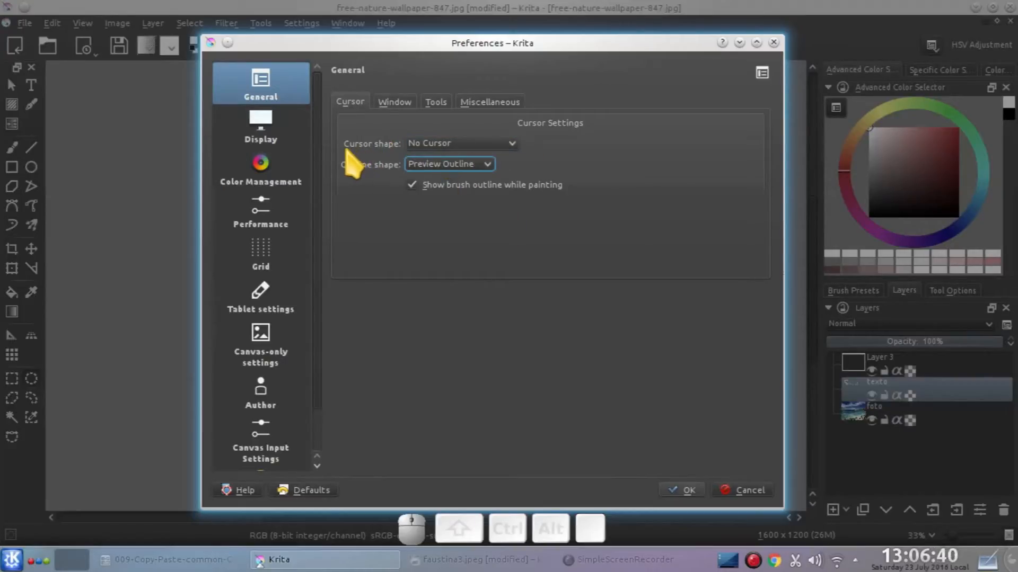
click(509, 147)
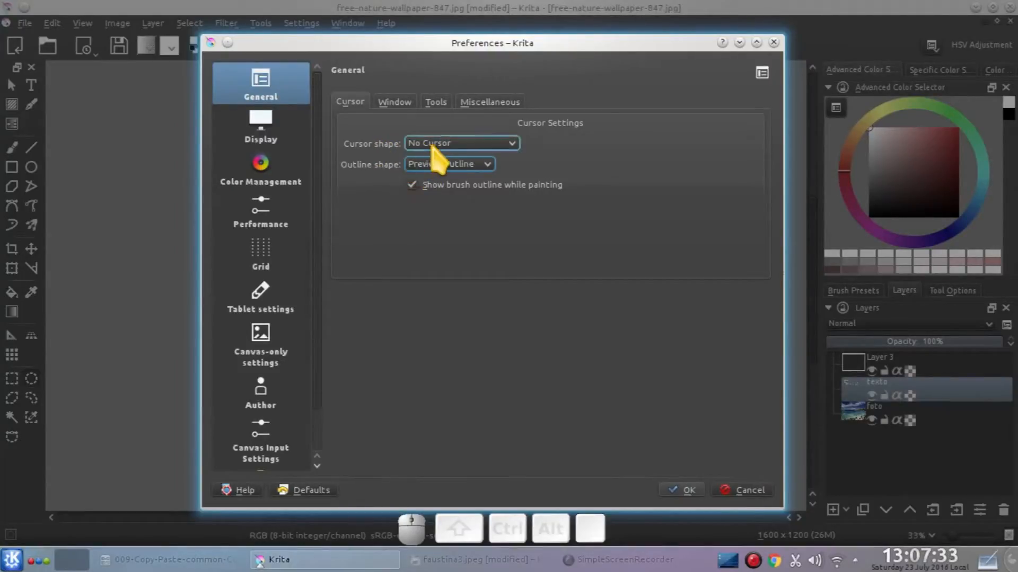
click(429, 147)
click(446, 171)
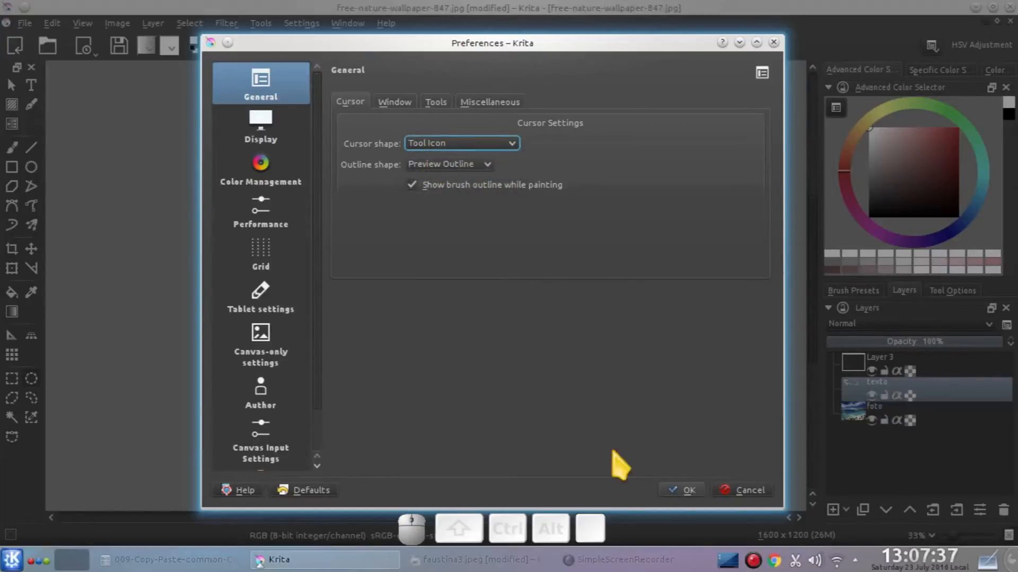
click(689, 491)
click(12, 149)
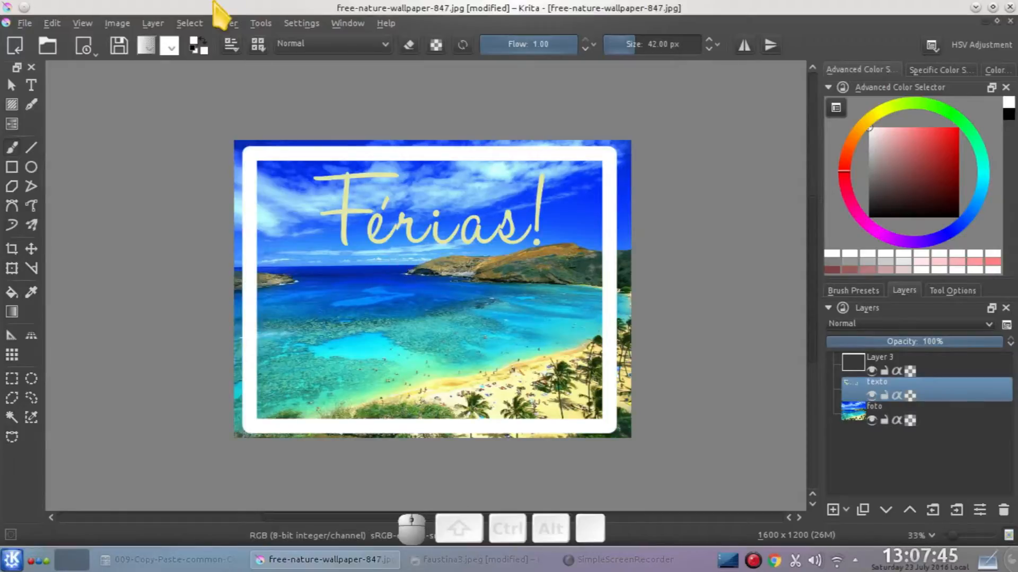
Try Crosshair as the cursor shape in the preferences and check the brush cursor over the picture.
click(298, 24)
mouse_move(339, 125)
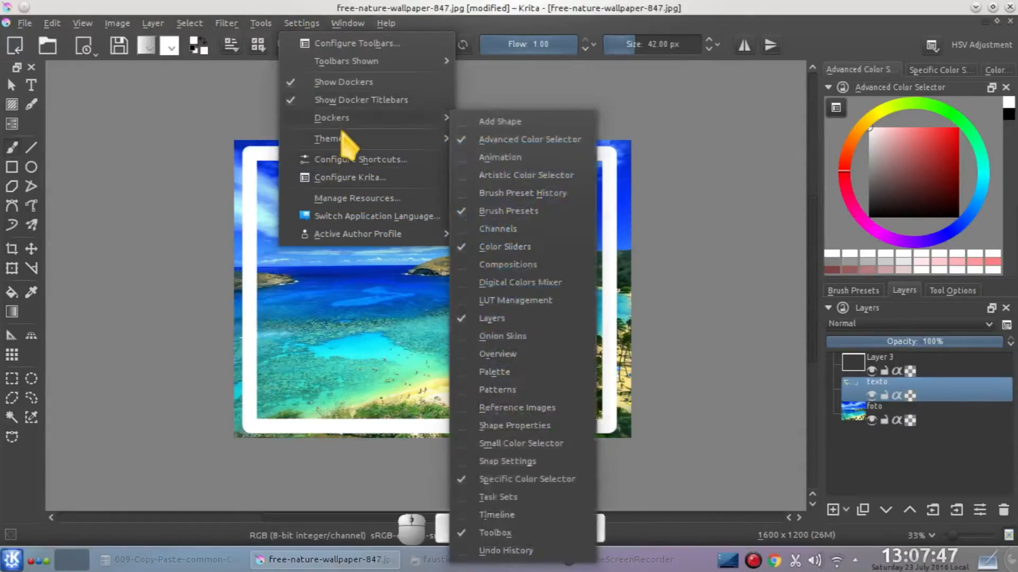
click(349, 178)
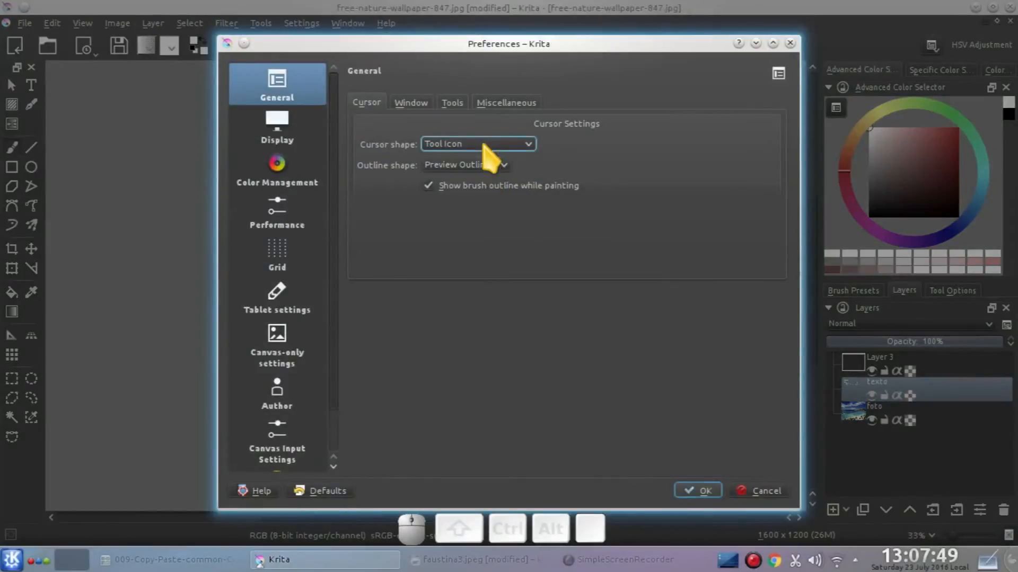
click(483, 146)
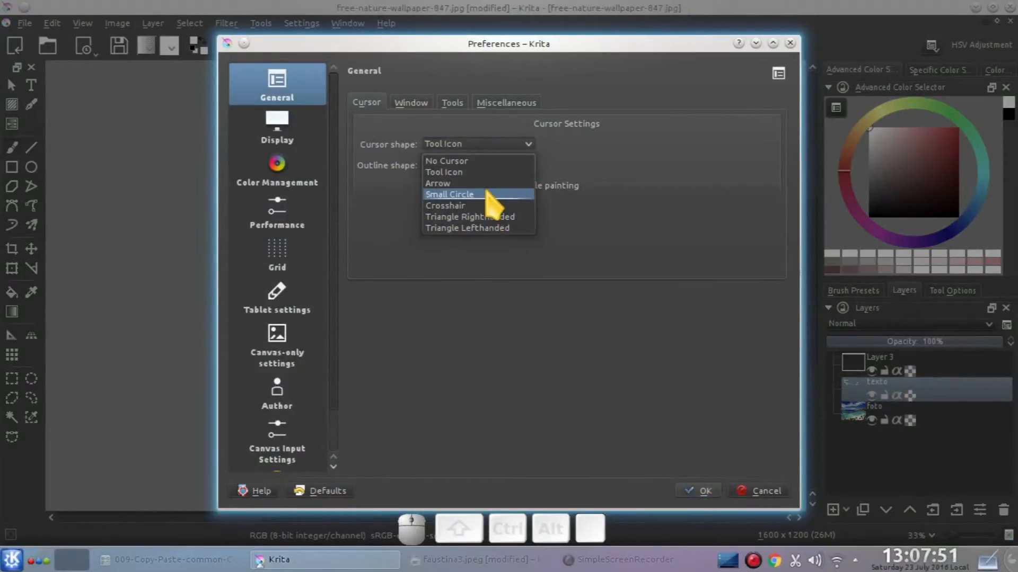
click(467, 206)
click(698, 491)
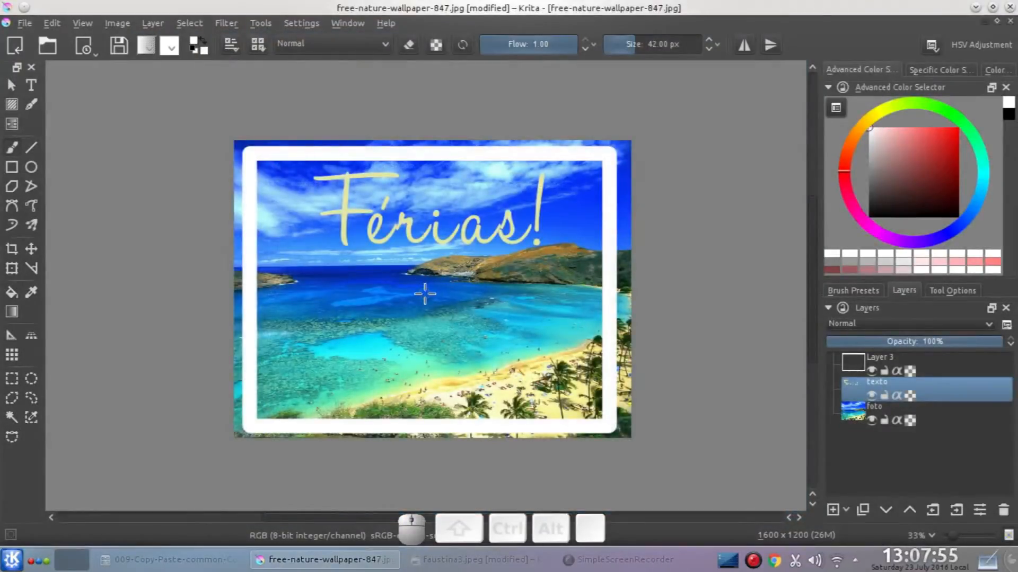
ctrl+scroll(468, 228, up, 1)
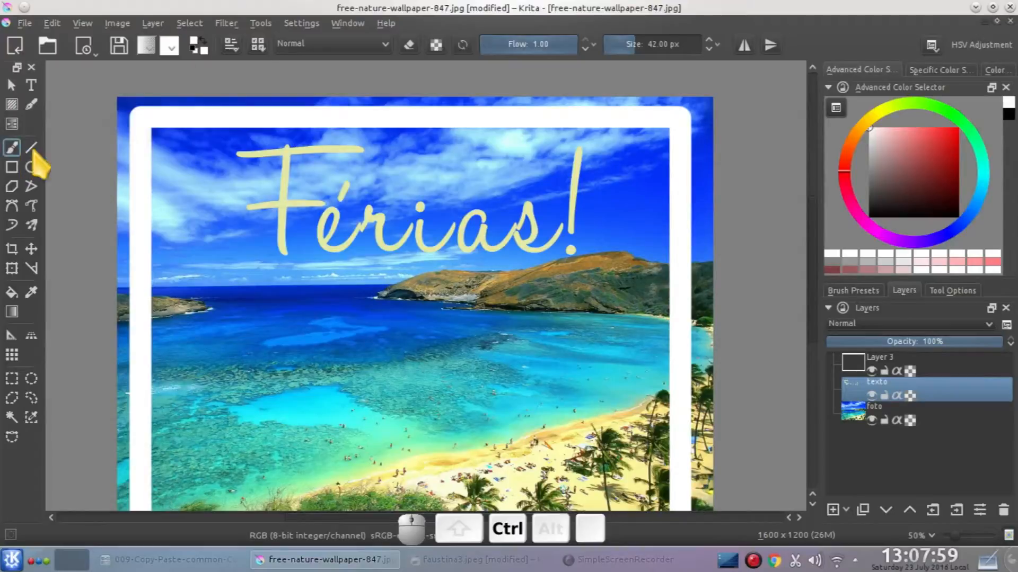
Try the Triangle Righthanded cursor shape with a short white brush stroke on the sea, and undo the stroke.
click(302, 23)
click(336, 178)
click(472, 149)
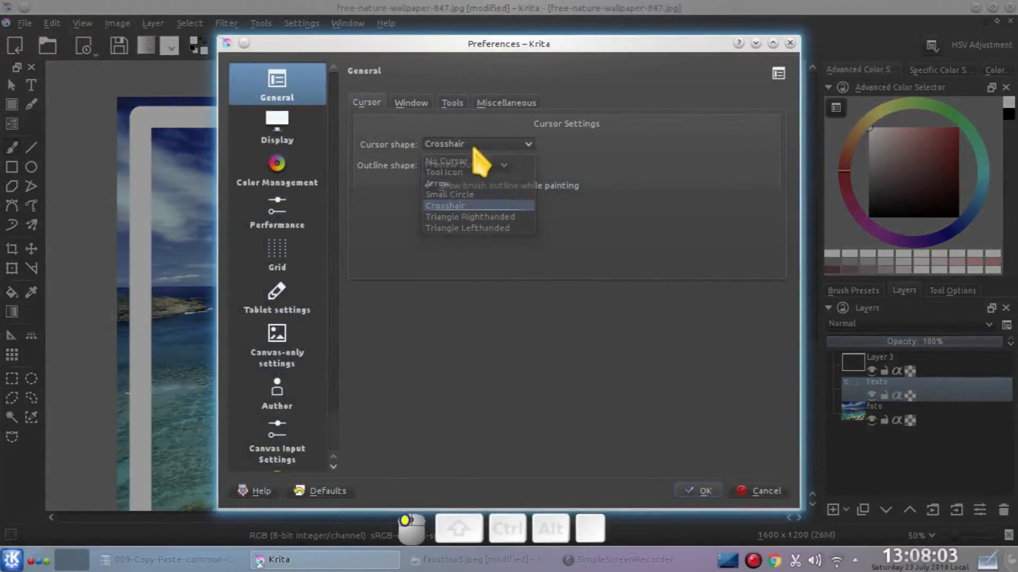
click(478, 217)
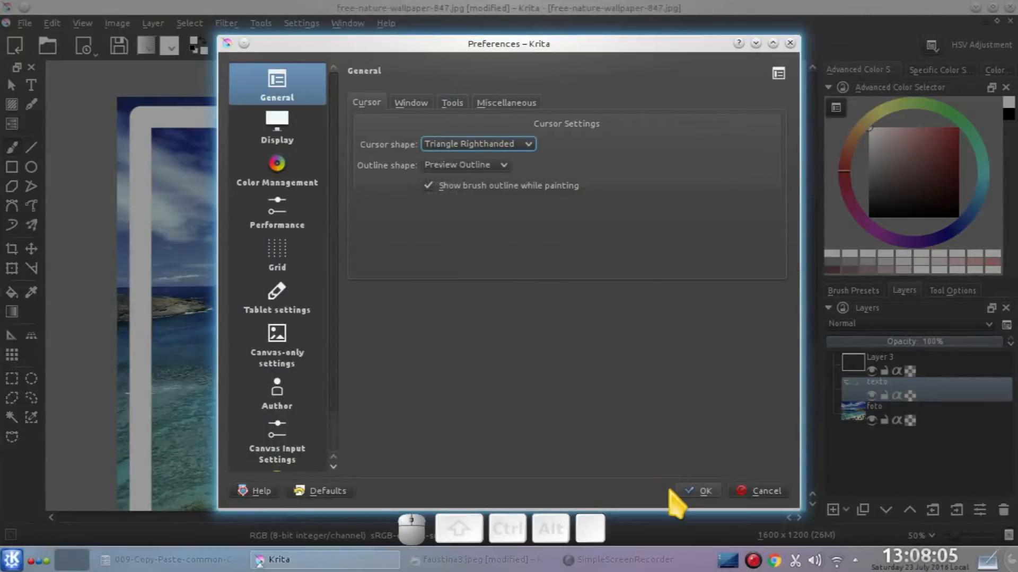
click(689, 489)
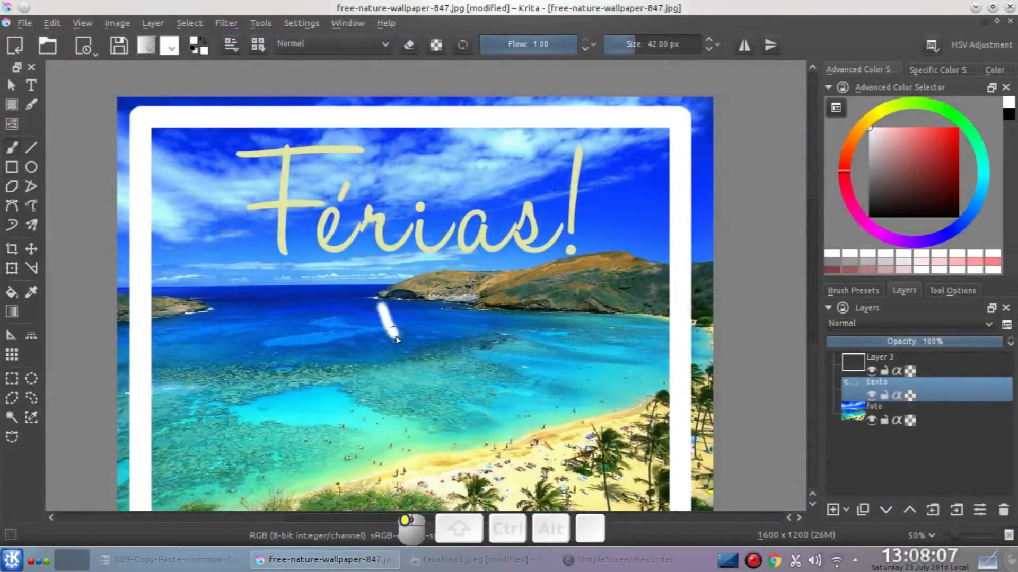
key(ctrl+z)
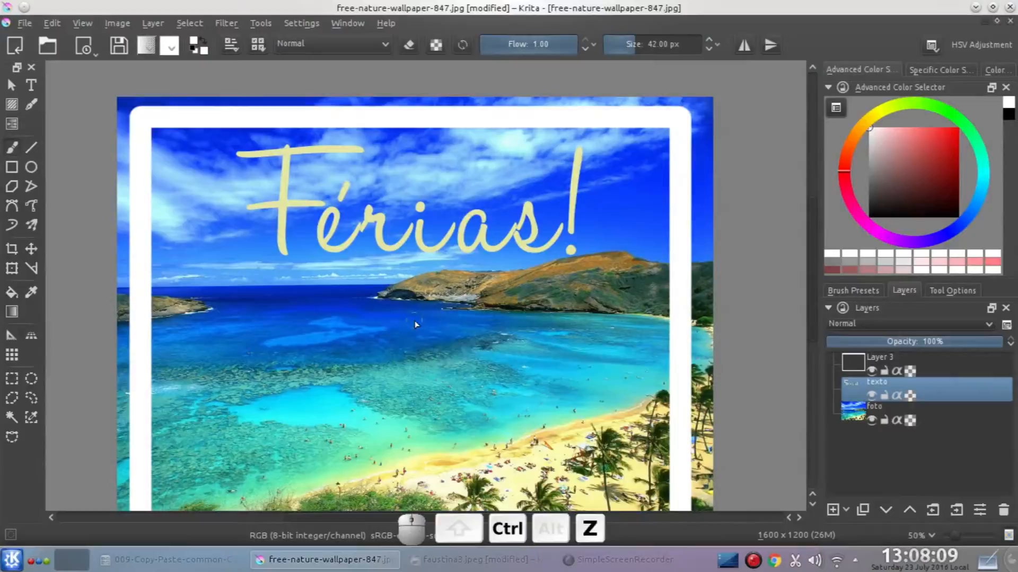
Set the cursor shape back to Tool Icon in the General preferences.
click(297, 24)
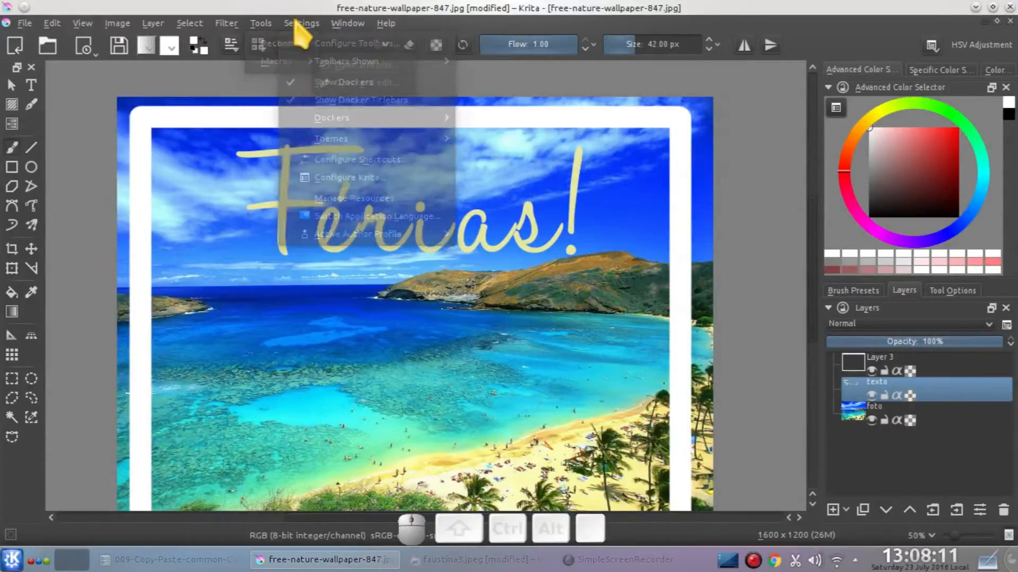
click(339, 180)
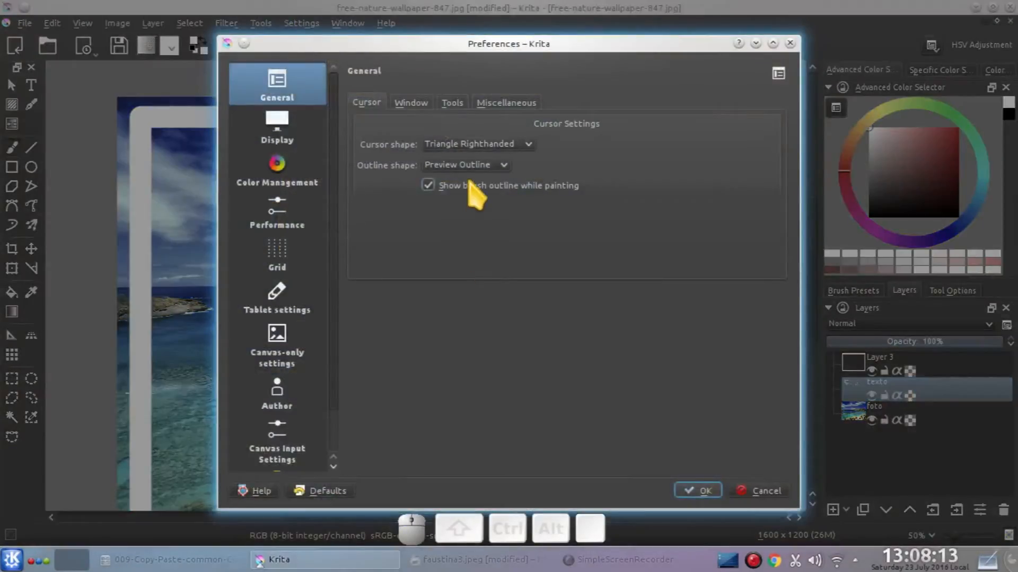
click(466, 147)
click(456, 160)
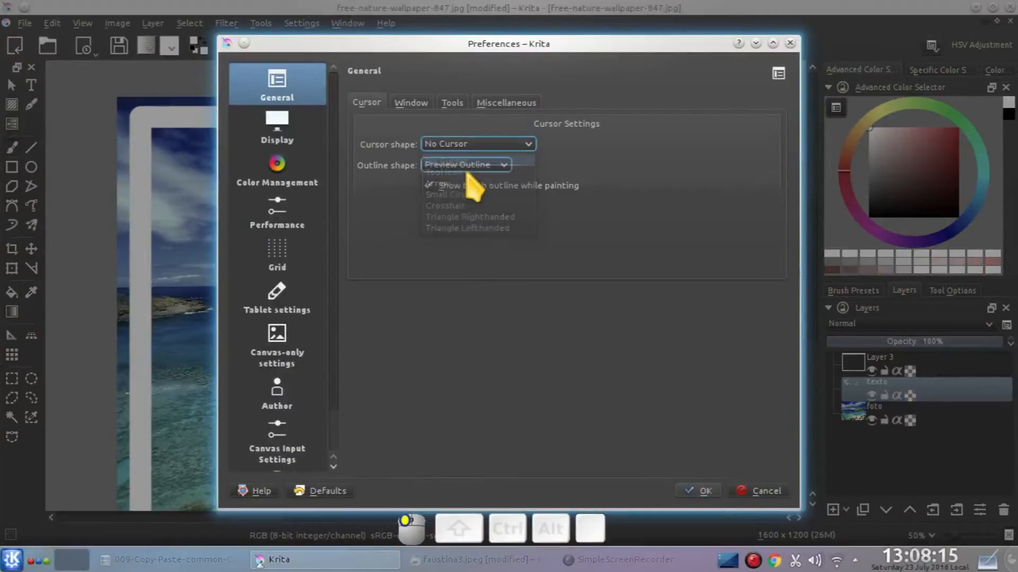
click(463, 150)
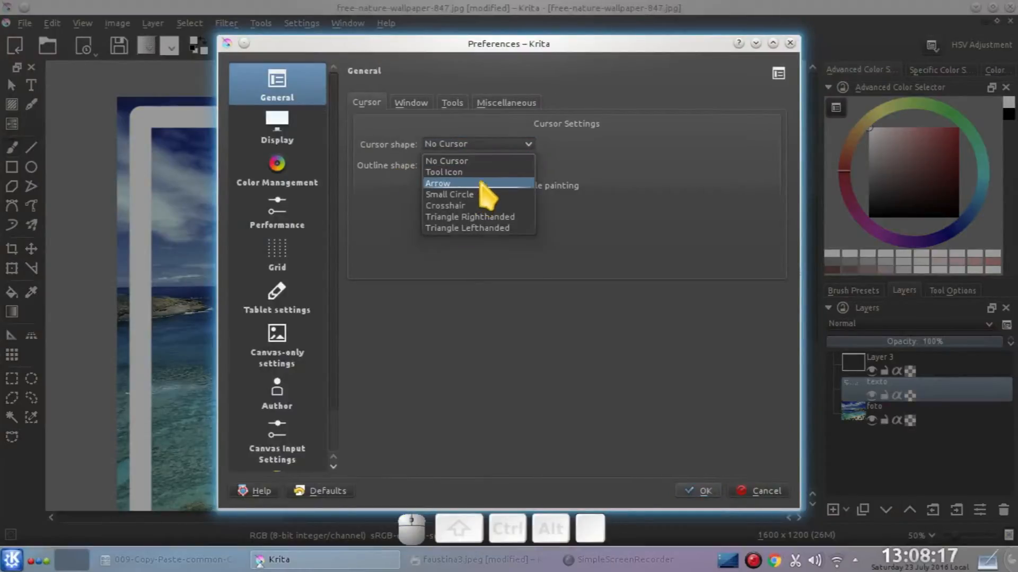
click(471, 170)
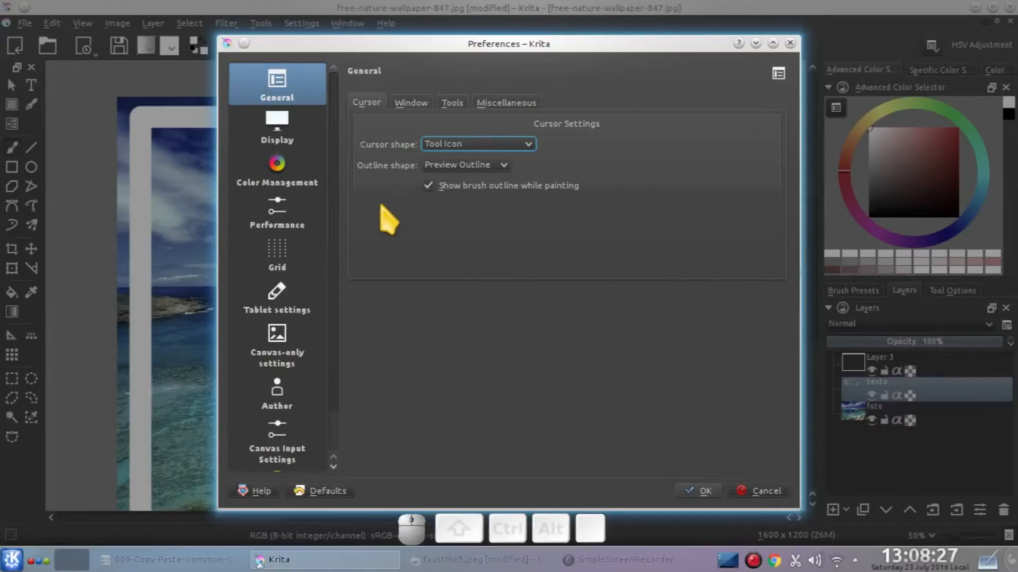
Try Tilt Outline as the brush outline shape with a short stroke over the picture, and undo the stroke.
click(462, 165)
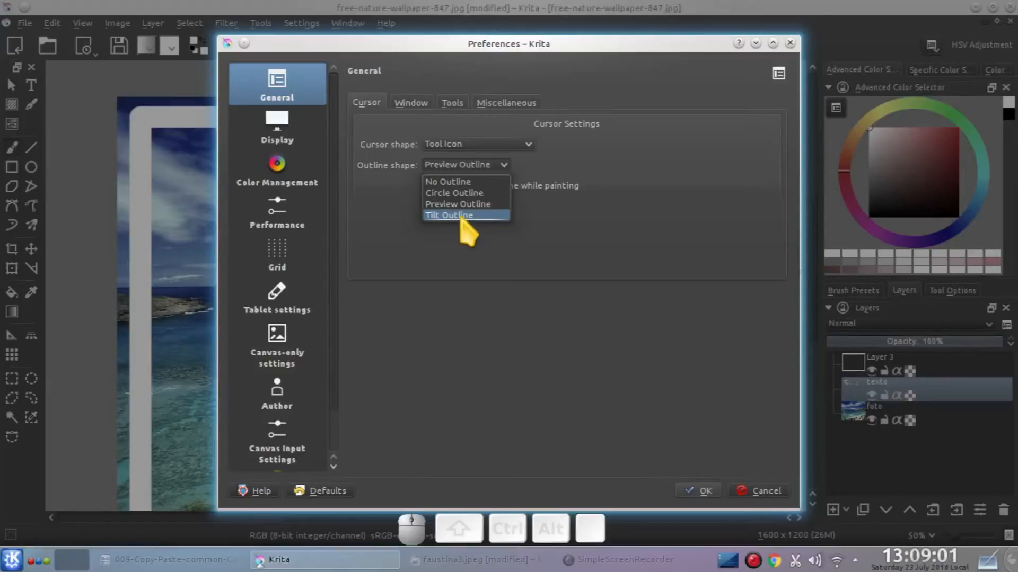
click(474, 206)
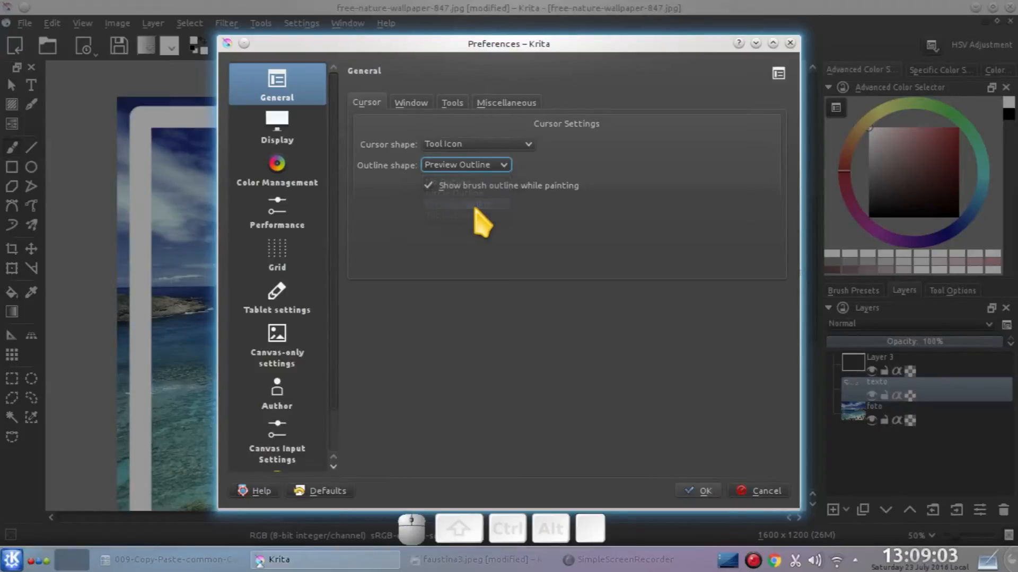
click(473, 167)
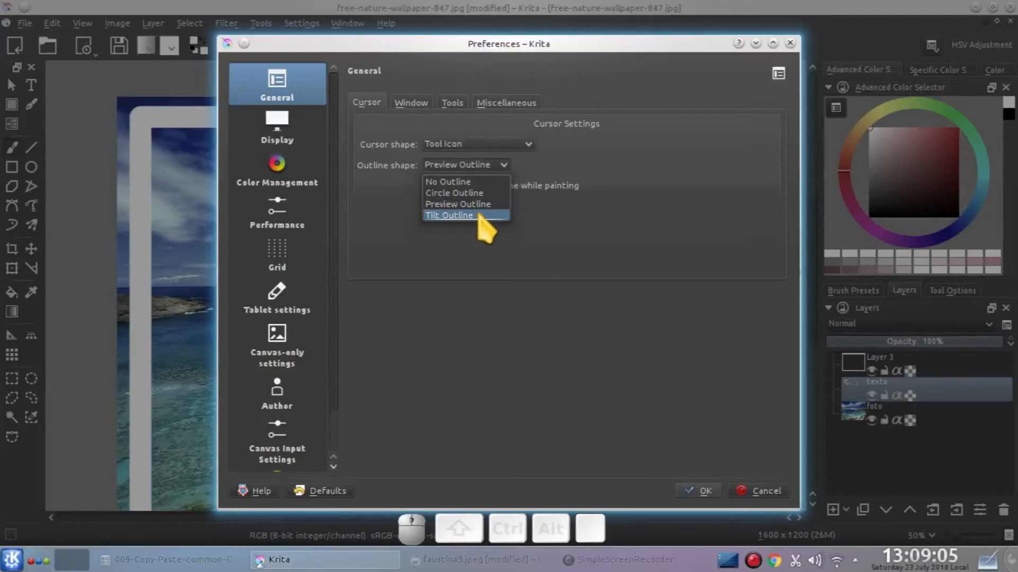
click(480, 216)
click(700, 492)
mouse_move(381, 275)
mouse_down()
mouse_move(464, 311)
mouse_move(432, 289)
mouse_move(430, 314)
mouse_up()
key(ctrl+z)
key(ctrl+z)
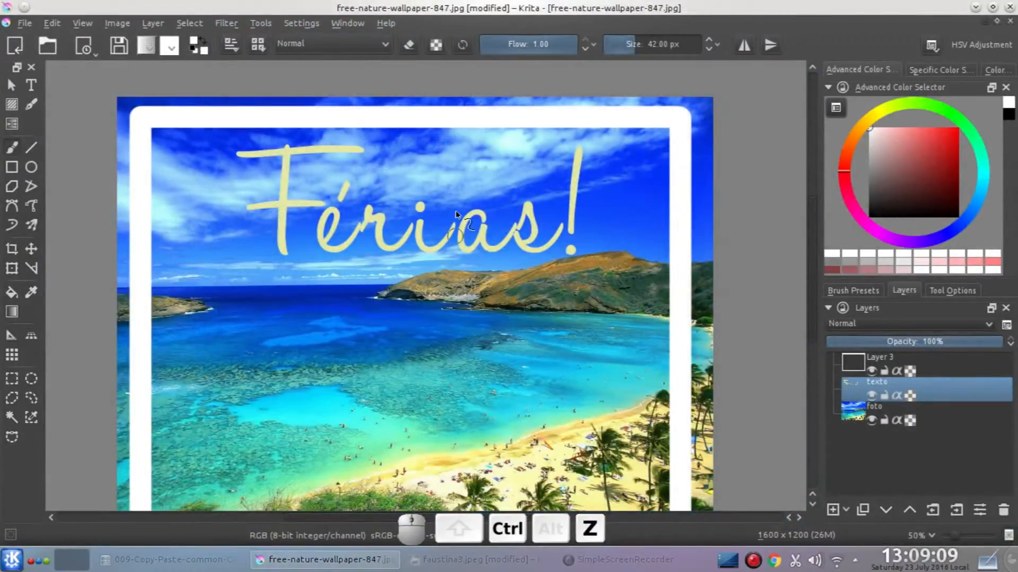
Set the brush outline shape back to Preview Outline and apply the preferences.
click(298, 24)
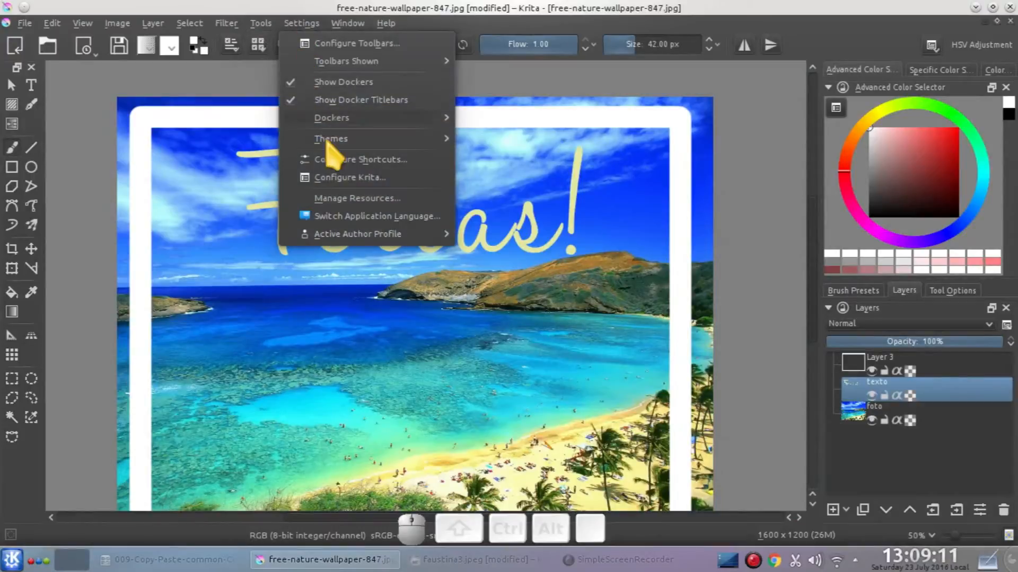
click(344, 199)
click(464, 165)
click(469, 204)
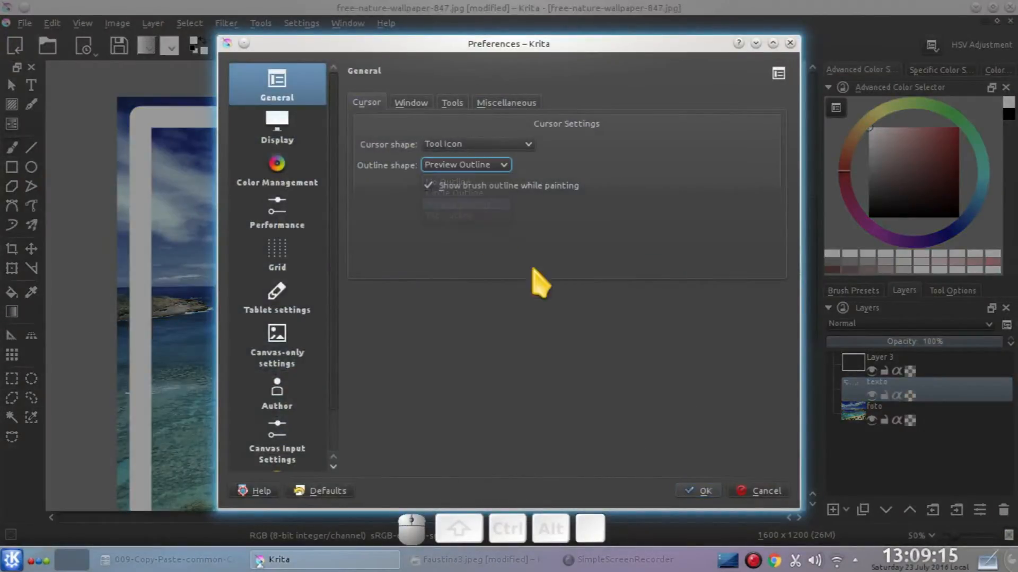
click(689, 492)
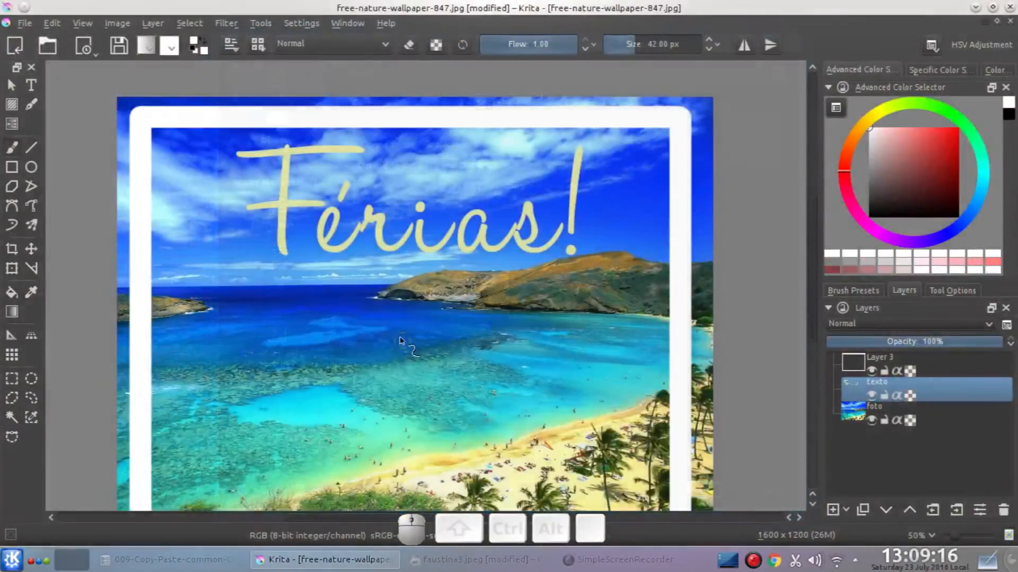
Show the 4pastel group of brush presets and choose the Bristle_frottis001111 preset.
click(874, 292)
click(897, 325)
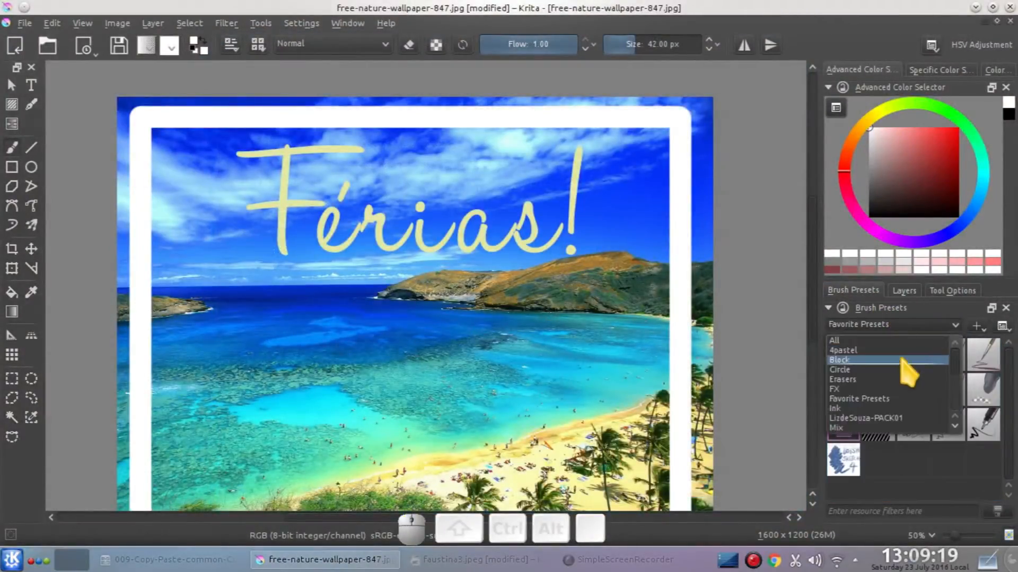
click(900, 352)
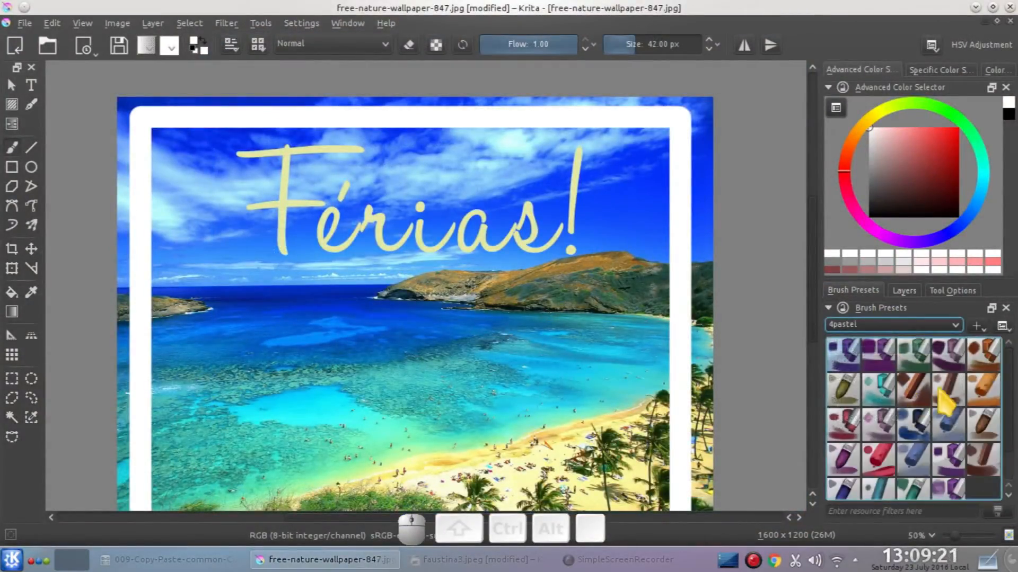
click(947, 354)
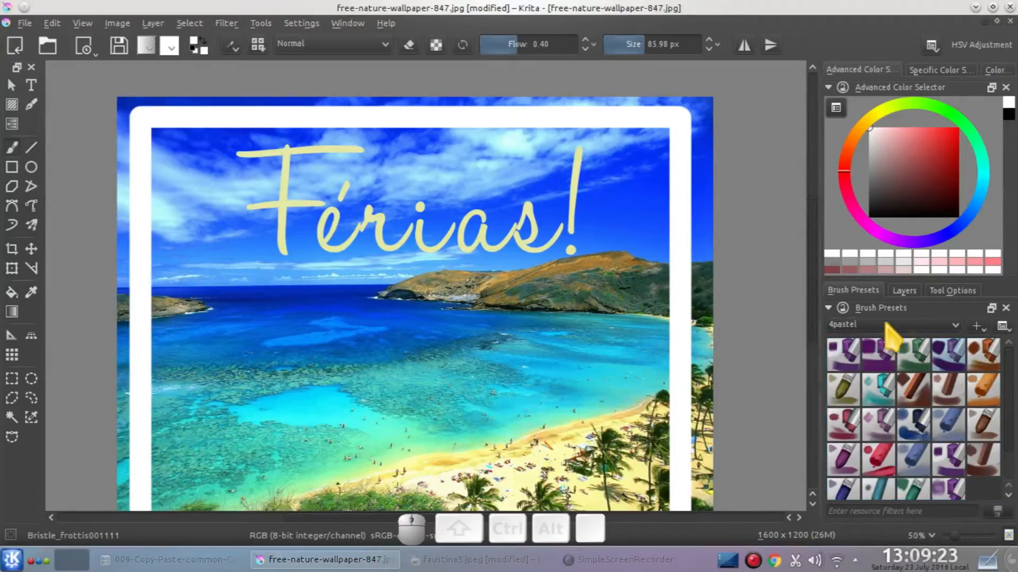
Add a new layer directly above the foto layer, hide foto, and fill the new layer with dark brownish grey.
click(904, 291)
click(931, 422)
click(832, 511)
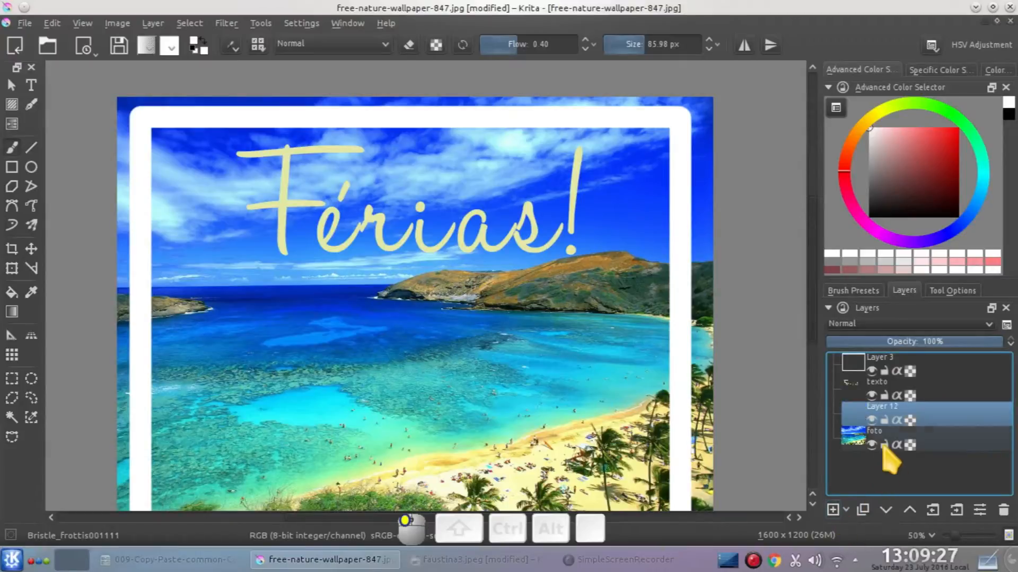
click(871, 446)
click(882, 186)
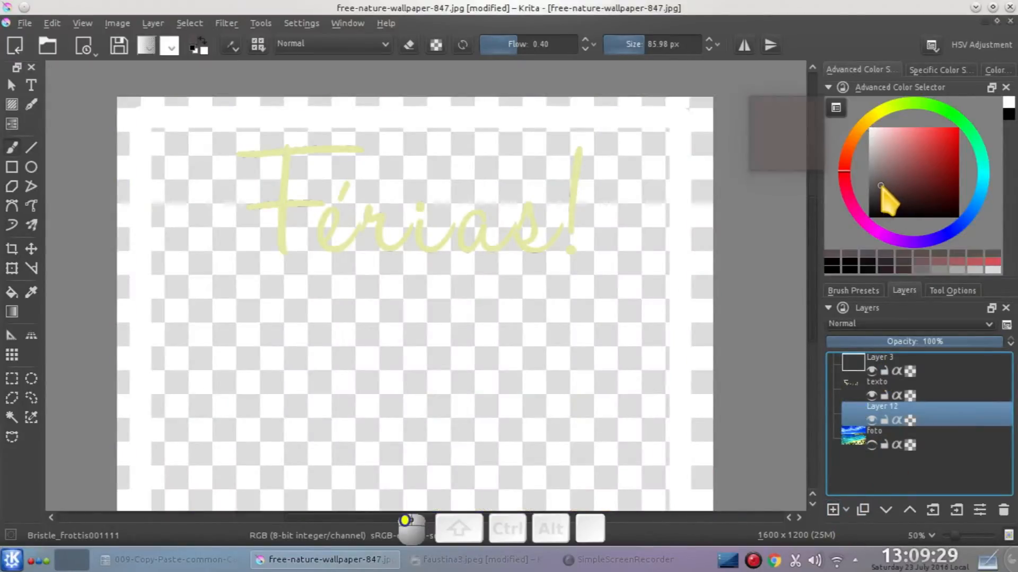
click(12, 292)
click(415, 364)
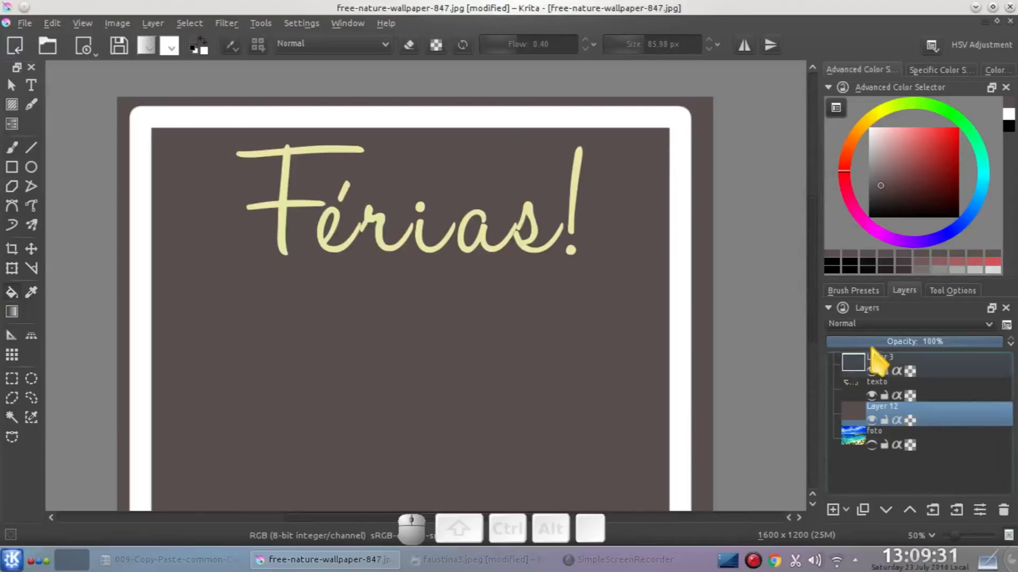
Hide the texto layer and paint a dusty pink zigzag stroke with the Freehand Brush on the filled layer.
click(13, 148)
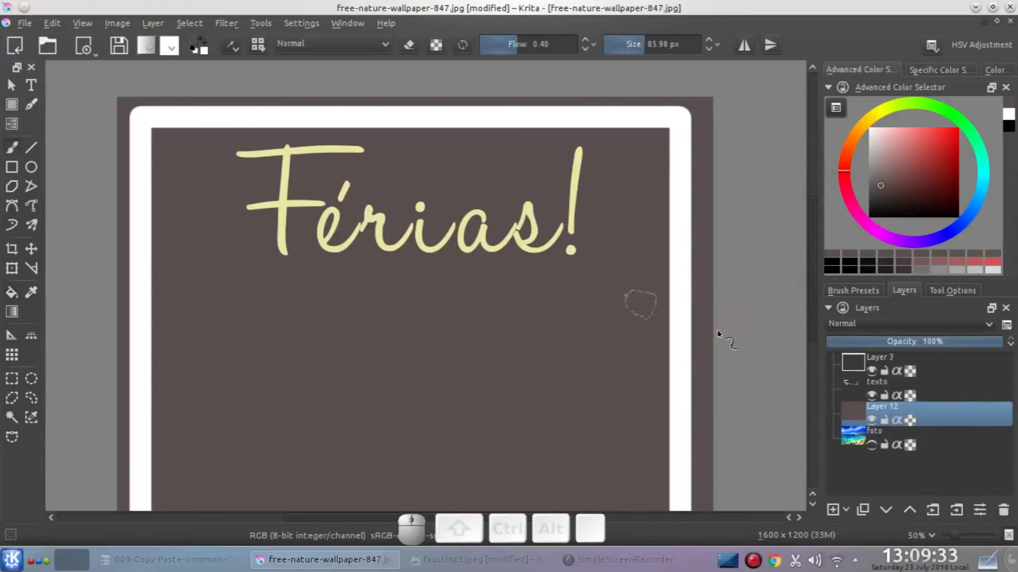
click(871, 395)
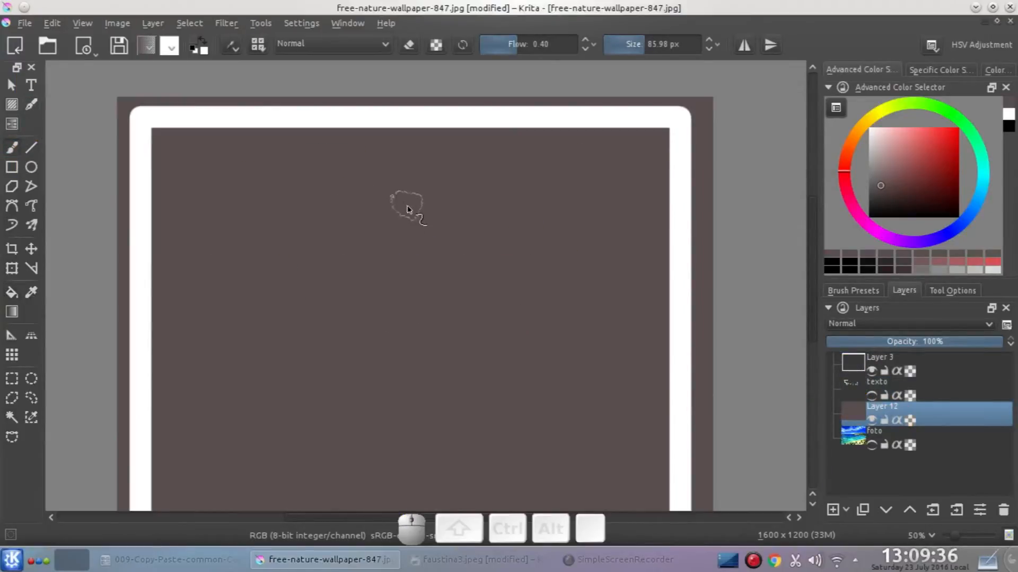
click(887, 162)
mouse_move(384, 188)
mouse_down()
mouse_move(333, 279)
mouse_move(499, 219)
mouse_move(449, 281)
mouse_up()
Choose the preset named pastel from the 4pastel group and paint a horizontal band below the zigzag stroke.
click(853, 290)
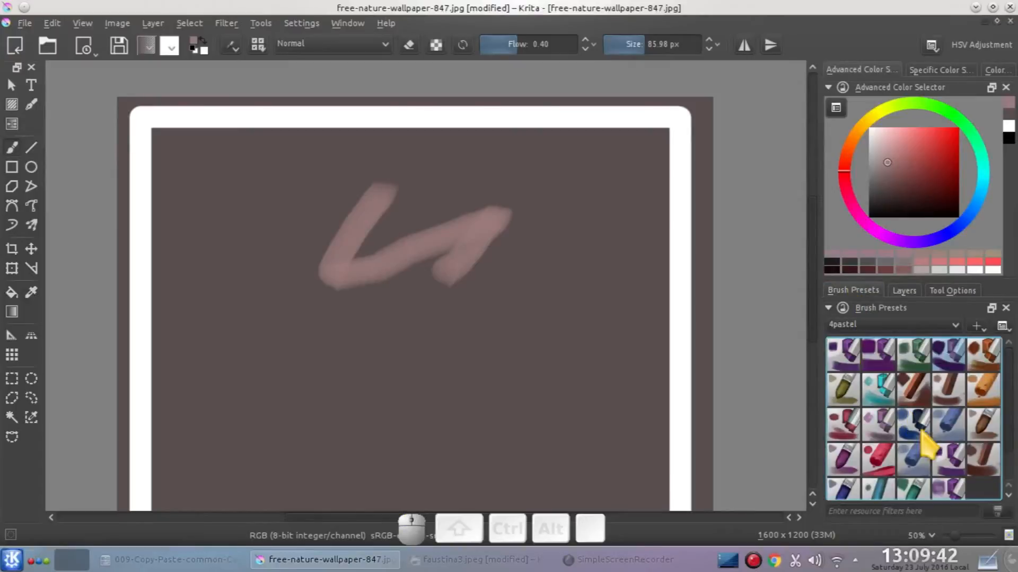
click(909, 470)
click(947, 464)
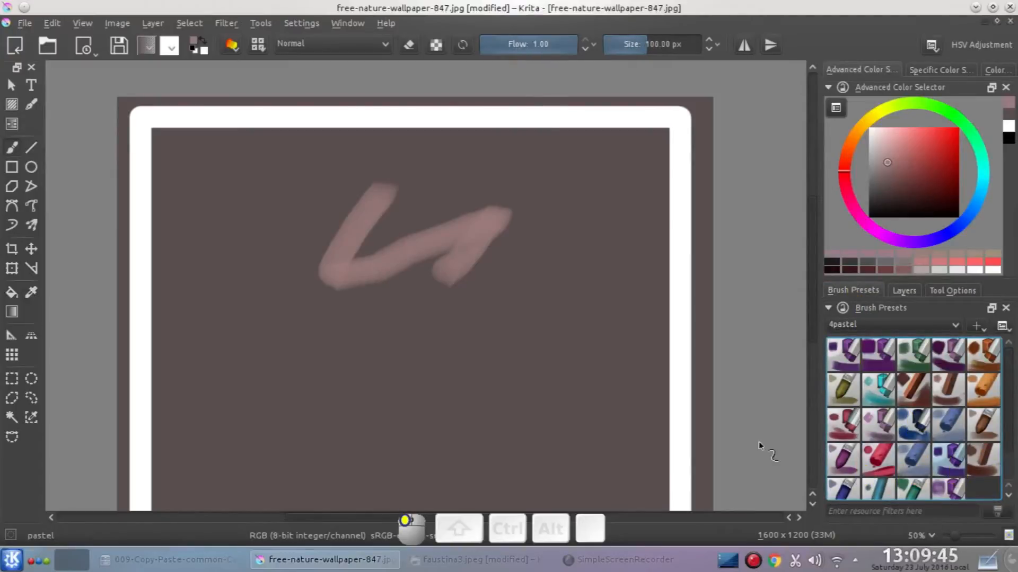
mouse_move(398, 325)
mouse_down()
mouse_move(513, 335)
mouse_move(348, 341)
mouse_move(523, 350)
mouse_move(295, 353)
mouse_up()
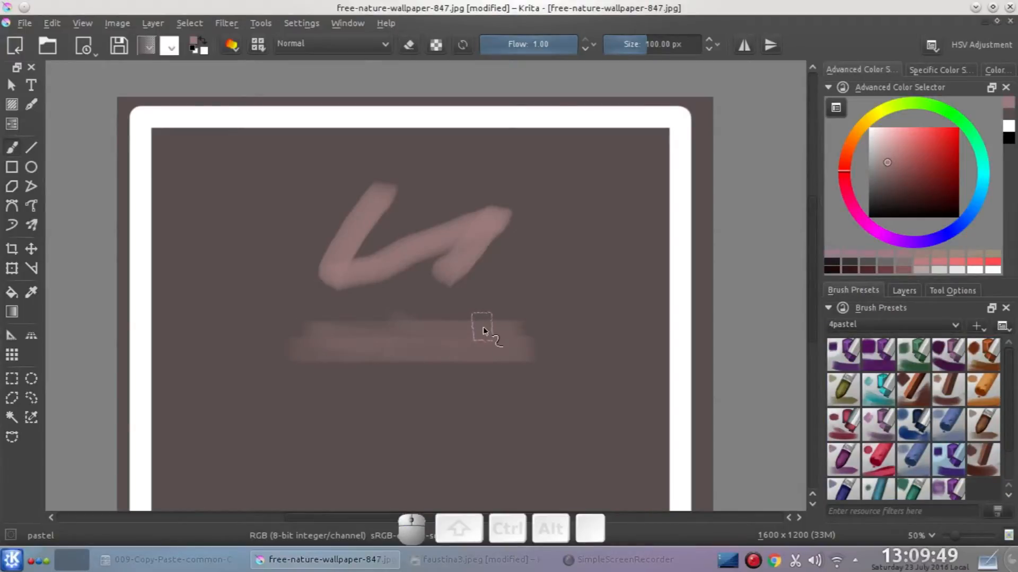
Exclude the toolbox and palettes from canvas-only hiding, apply the preferences, and switch canvas-only mode on and off.
click(301, 24)
click(365, 173)
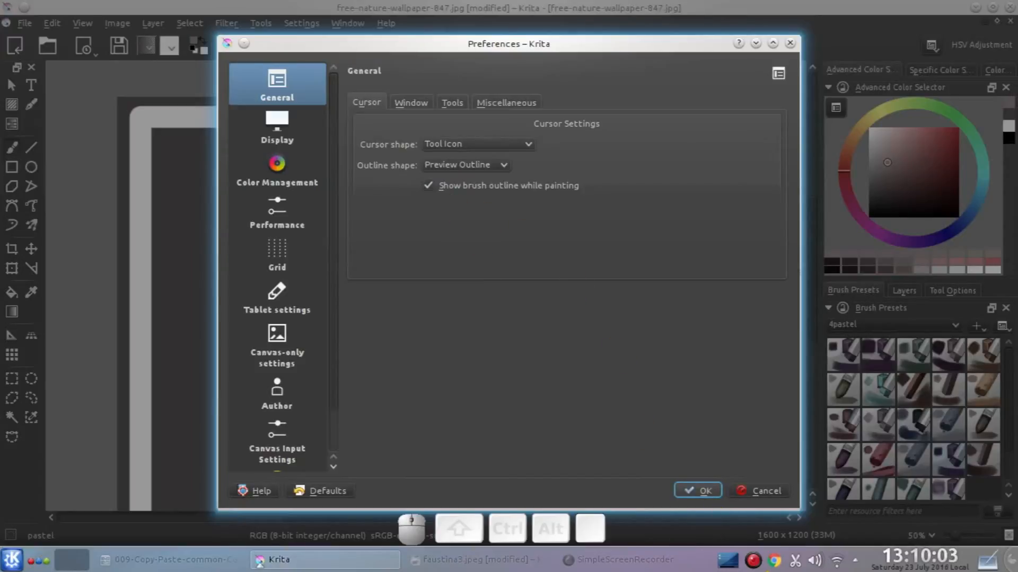
right_click(753, 561)
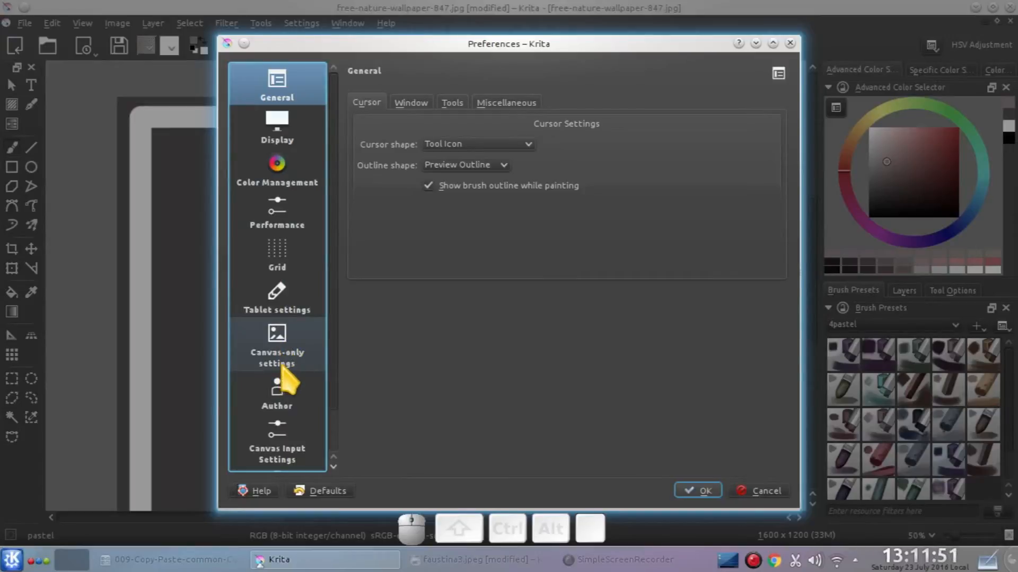
click(288, 365)
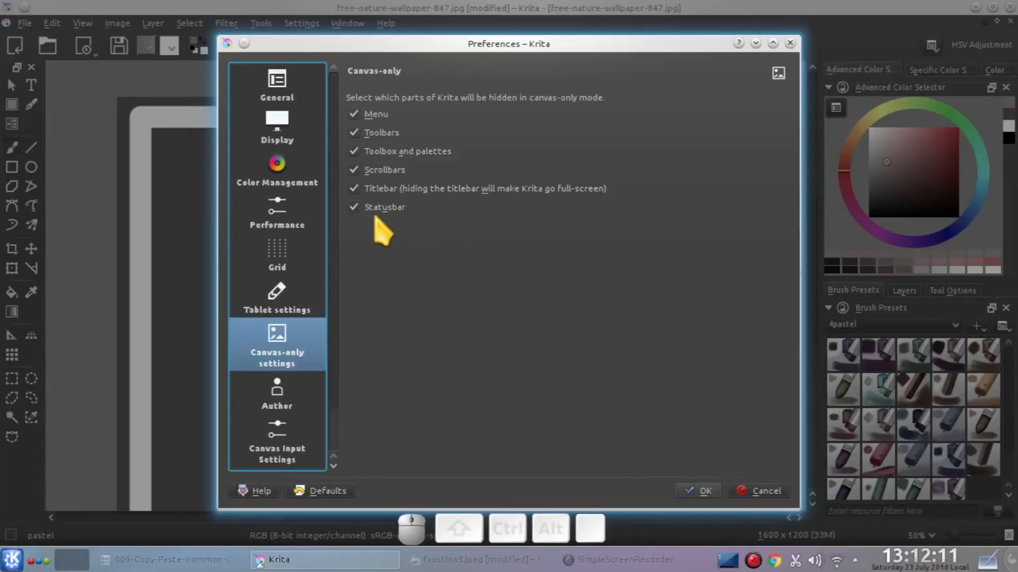
click(354, 151)
click(698, 490)
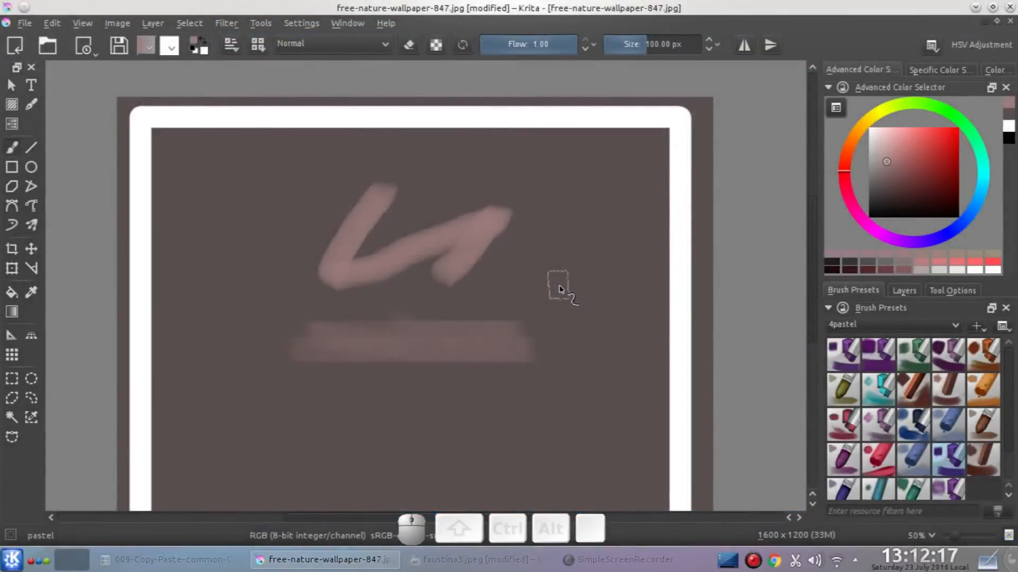
key(Tab)
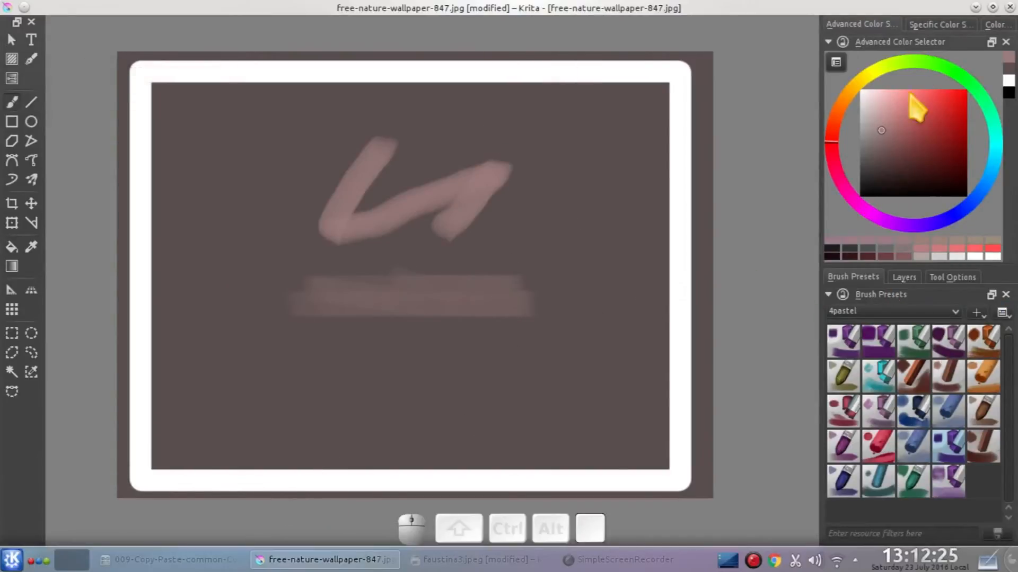
key(Tab)
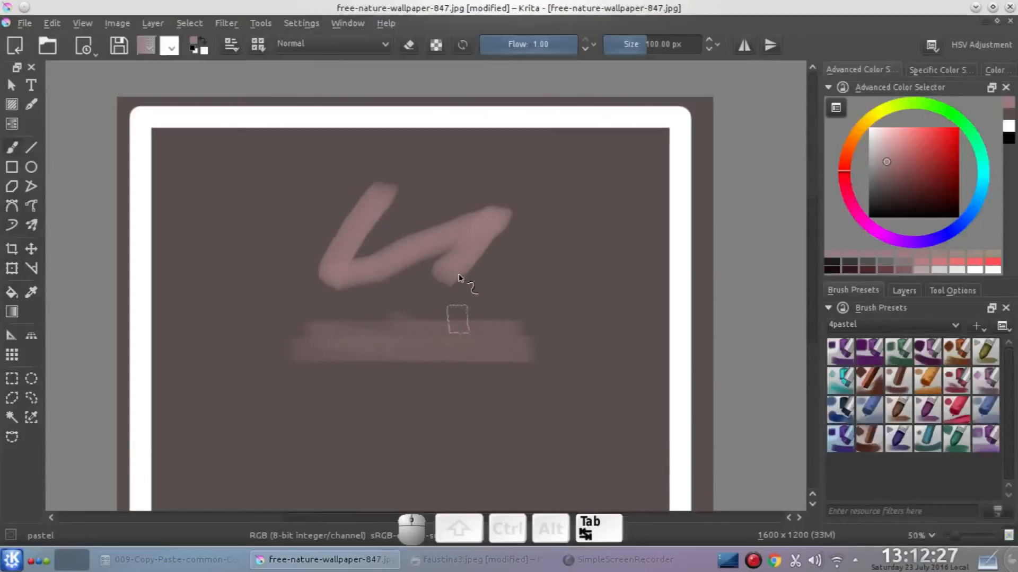
Let canvas-only mode hide the toolbox and palettes but keep the toolbars and statusbar, apply, and switch the mode on and off.
click(298, 23)
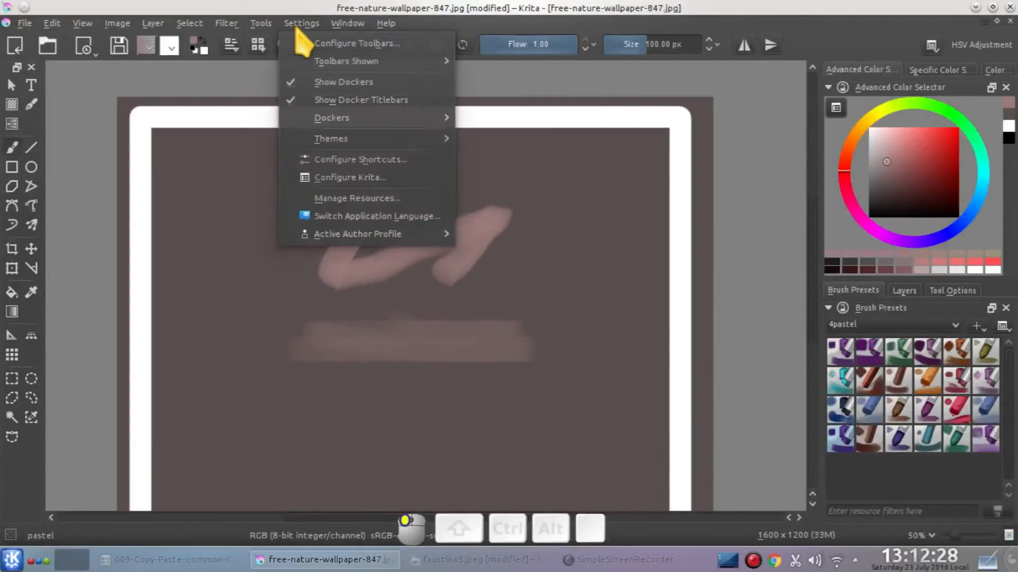
click(334, 178)
click(292, 359)
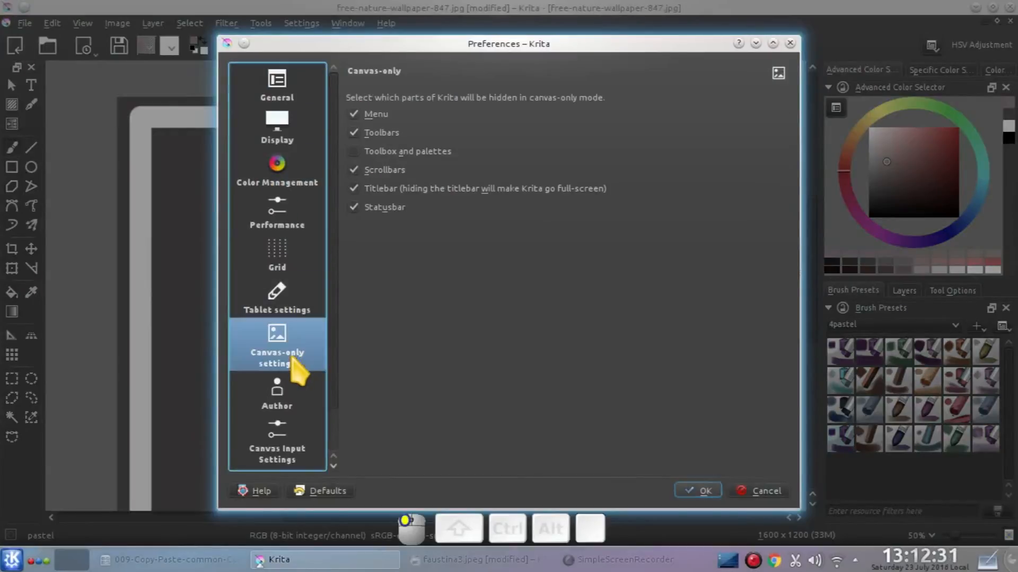
click(388, 153)
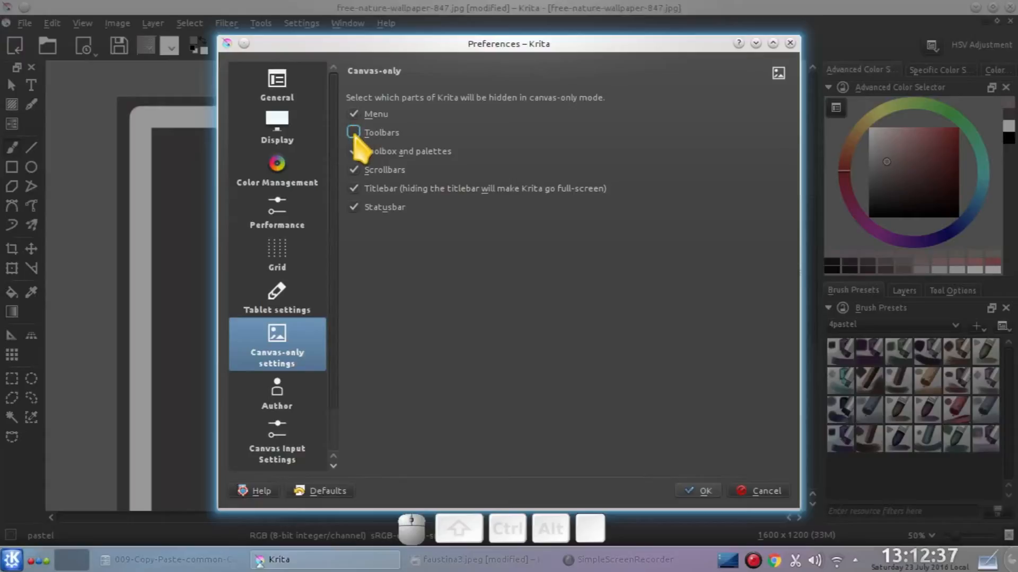
click(353, 206)
click(702, 492)
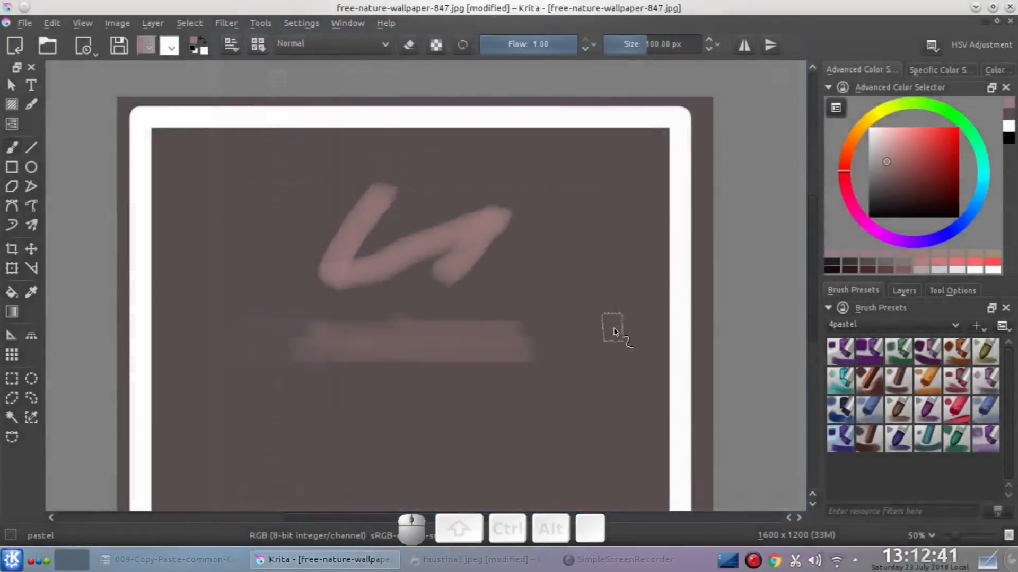
key(Tab)
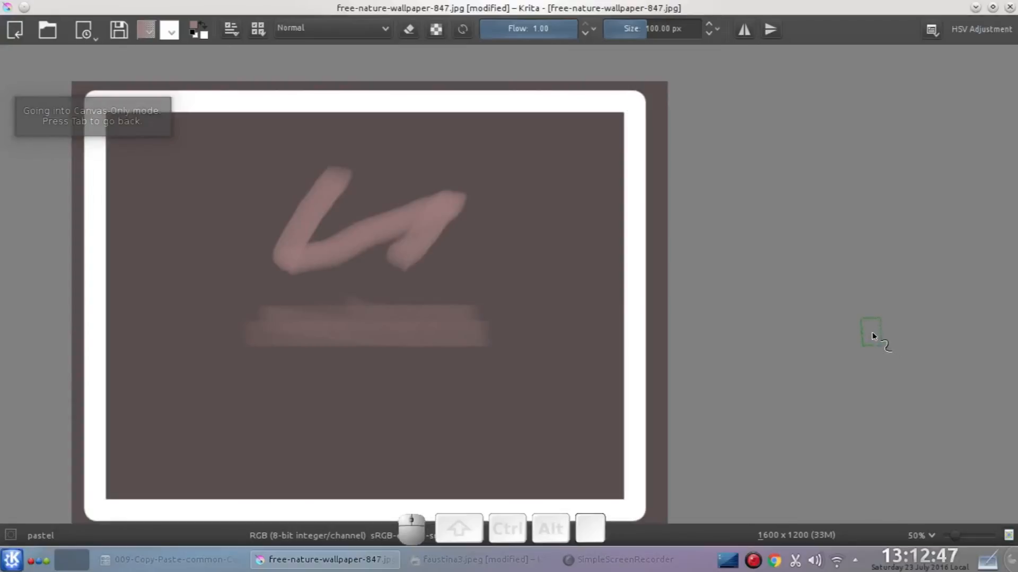
key(Tab)
Let canvas-only mode also hide the toolbars and the statusbar, apply the preferences, and switch canvas-only mode on.
click(298, 24)
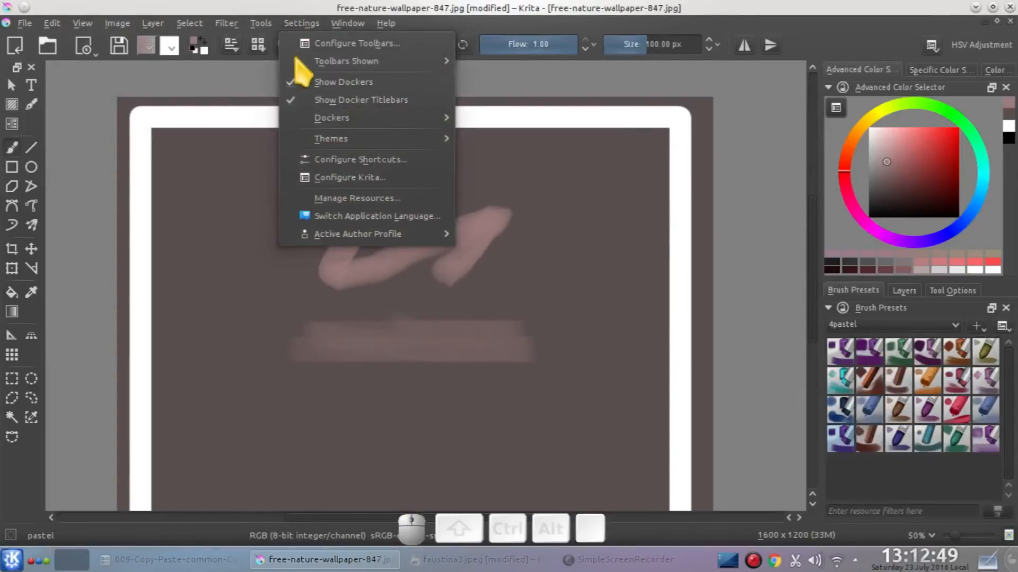
click(327, 178)
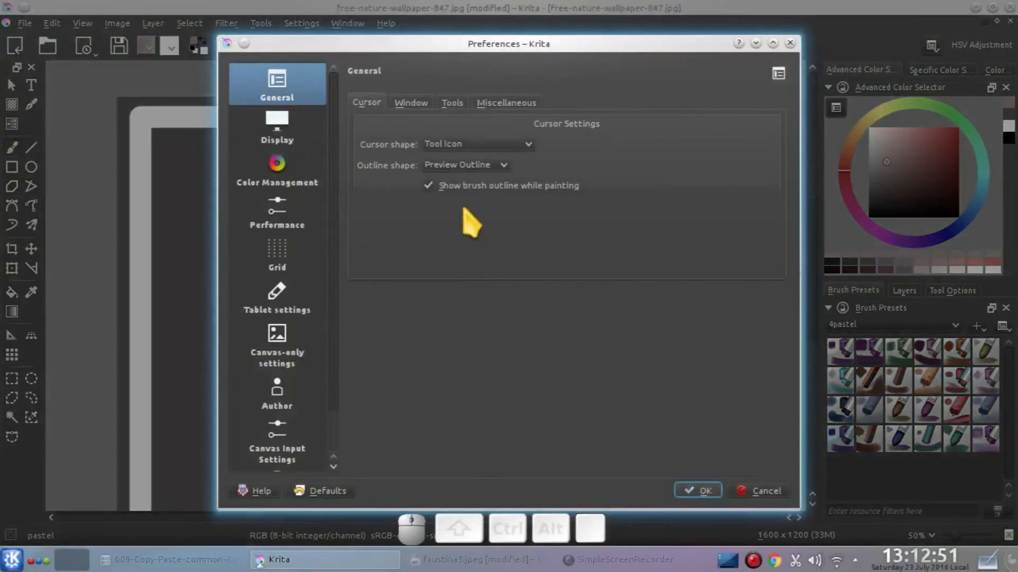
click(303, 365)
click(383, 133)
click(383, 207)
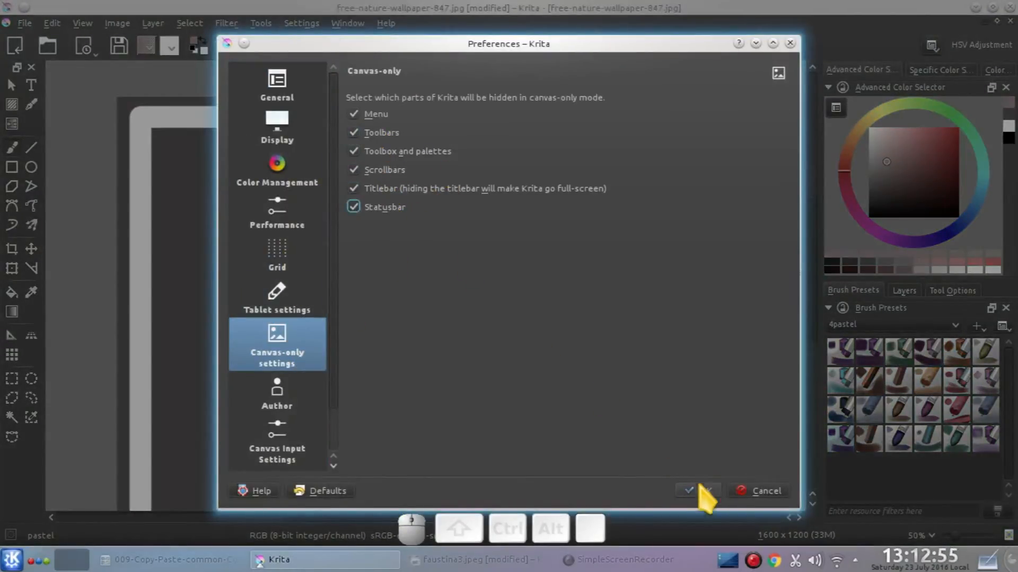
click(699, 491)
key(Tab)
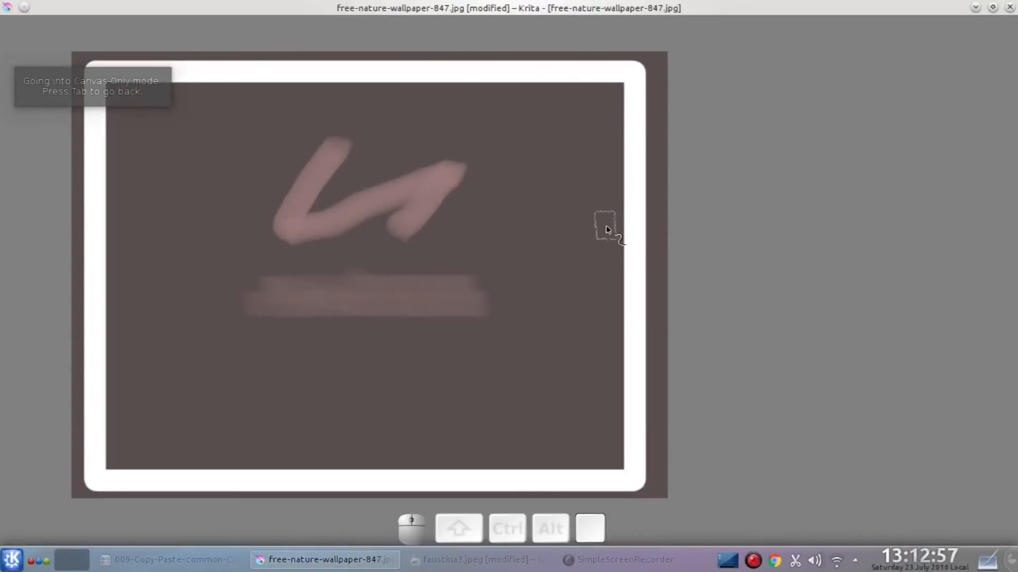
Choose the Ink_gpen_25 preset from the canvas pop-up palette and paint two small pink zigzags beside and below the earlier strokes.
drag(427, 292, 523, 297)
right_click(568, 242)
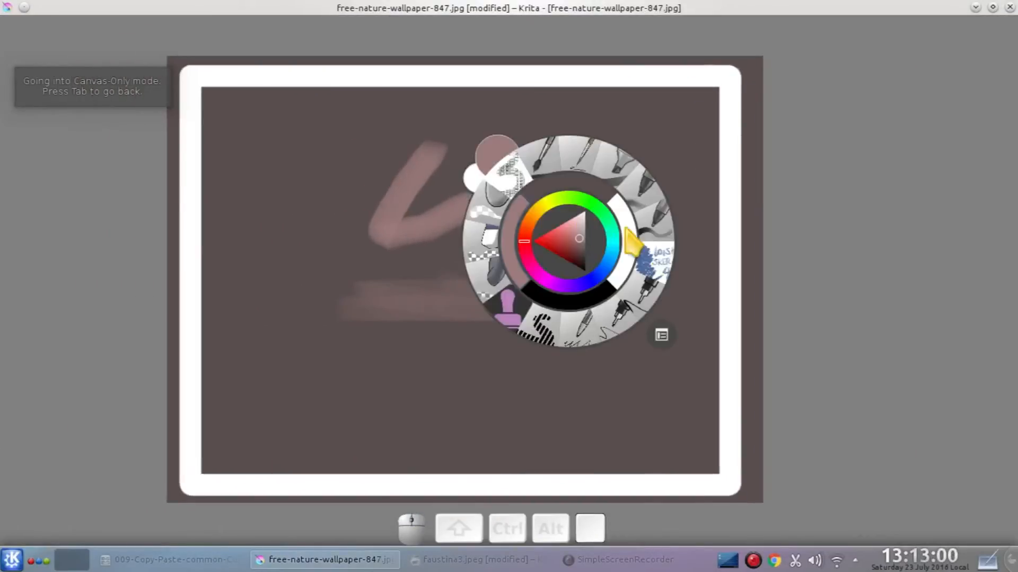
click(647, 296)
mouse_move(564, 222)
mouse_down()
mouse_move(590, 272)
mouse_move(657, 238)
mouse_up()
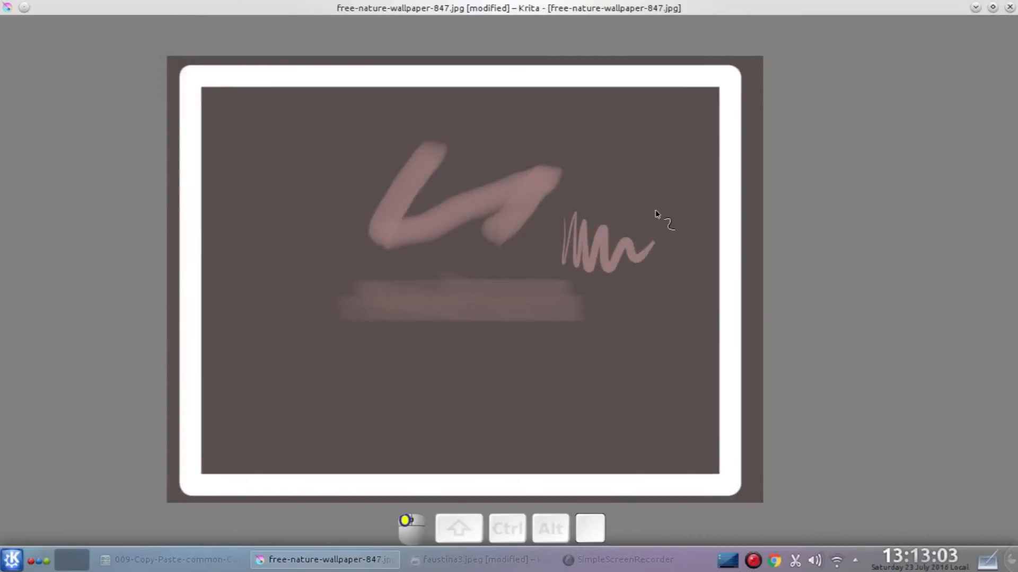
drag(503, 352, 545, 310)
Pick white from the canvas pop-up palette, draw a smiley face over the pink zigzag, and leave canvas-only mode.
right_click(632, 239)
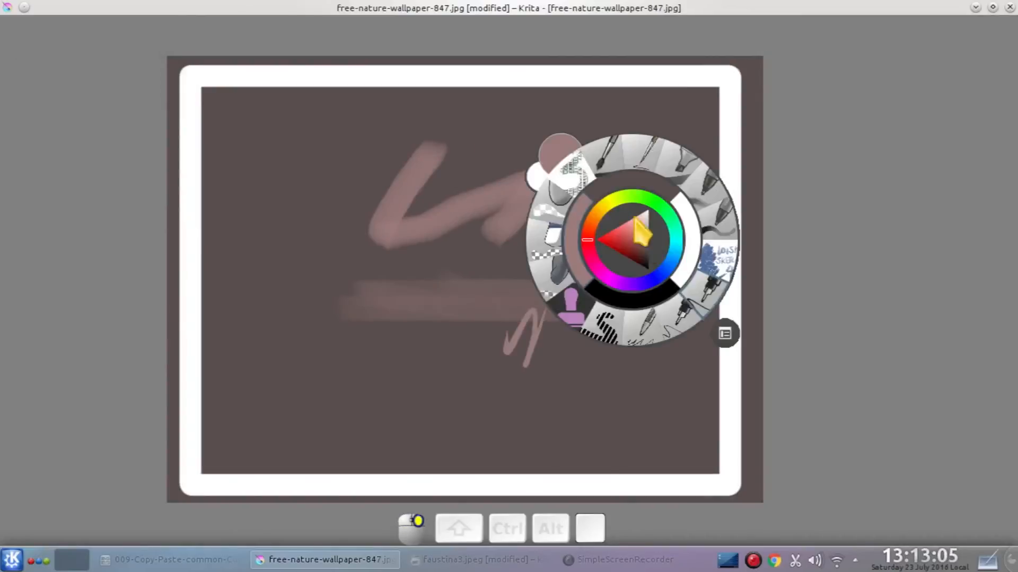
drag(630, 233, 648, 211)
click(447, 345)
mouse_move(354, 142)
mouse_down()
mouse_move(313, 230)
mouse_move(446, 248)
mouse_move(366, 190)
mouse_move(409, 207)
mouse_up()
key(Tab)
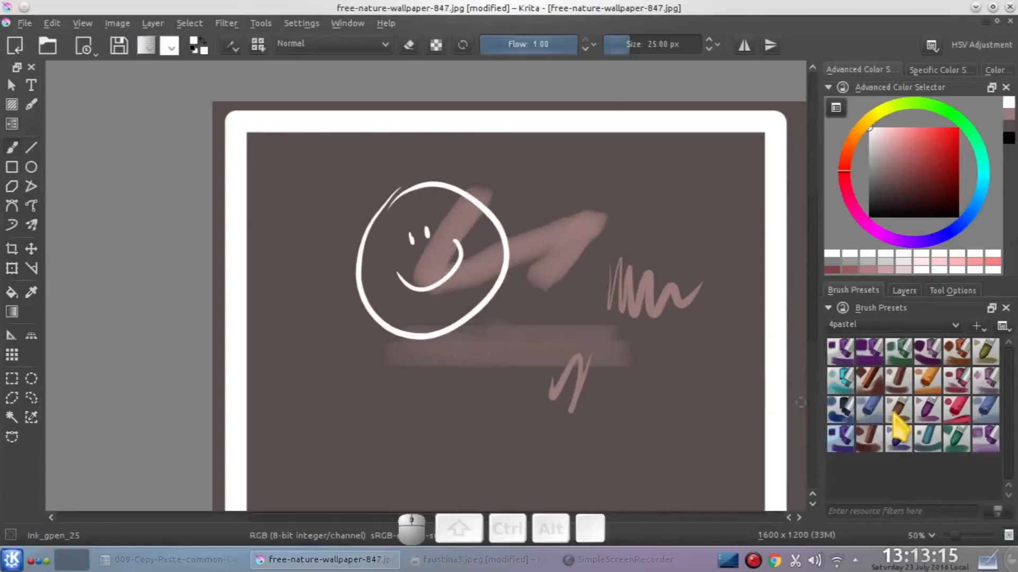
Delete the painted Layer 12 and make the foto and texto layers visible again.
click(903, 291)
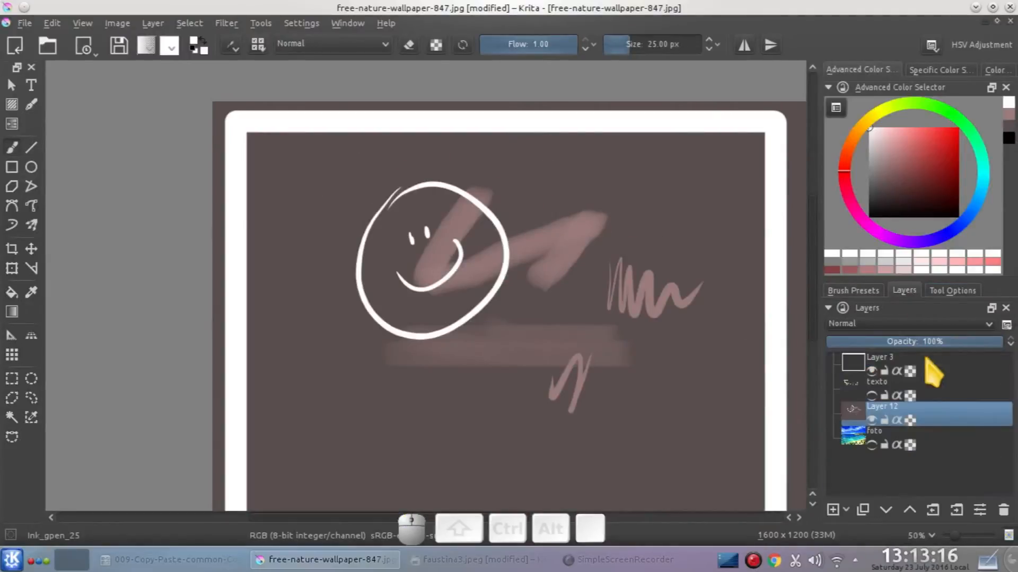
click(1003, 510)
click(872, 421)
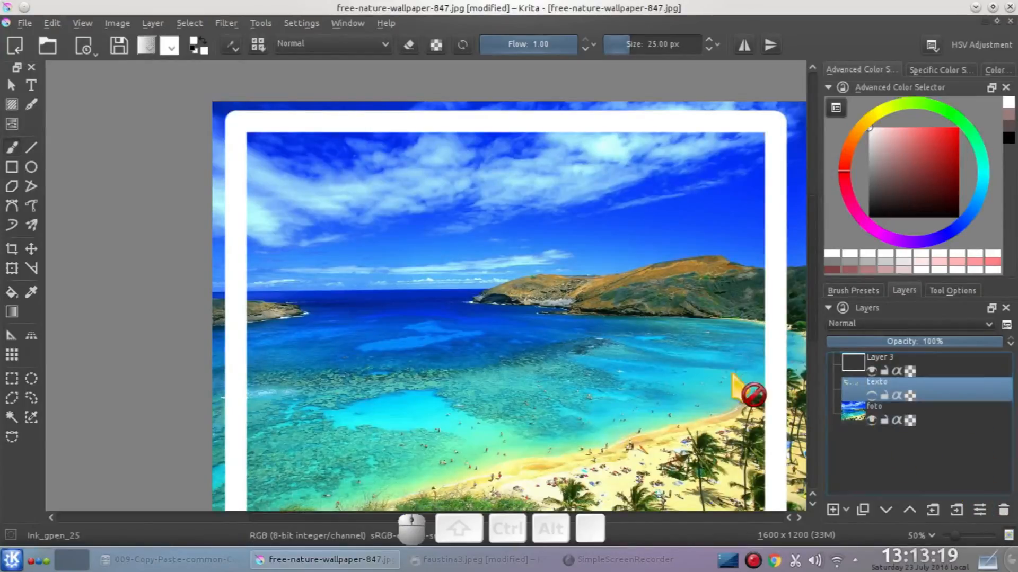
click(872, 395)
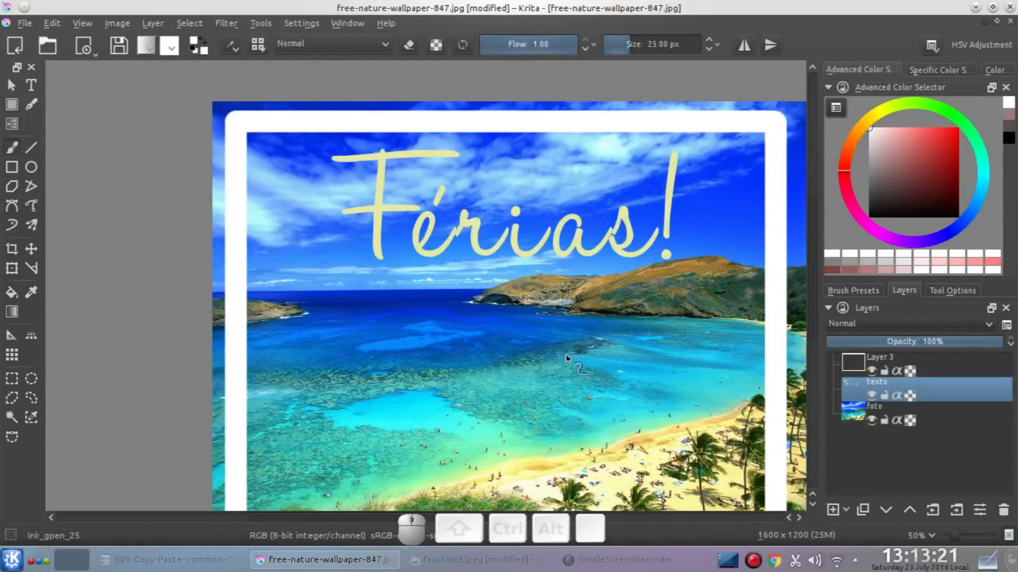
scroll(566, 359, down, 1)
drag(340, 519, 390, 518)
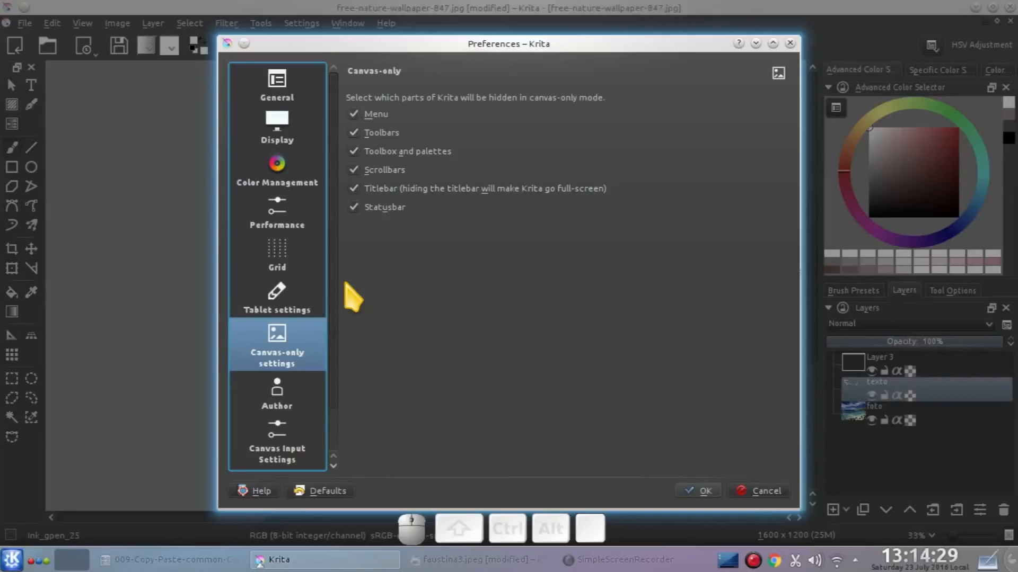
Examine the Color Management preferences for pasting from other applications, and close the preferences.
click(310, 174)
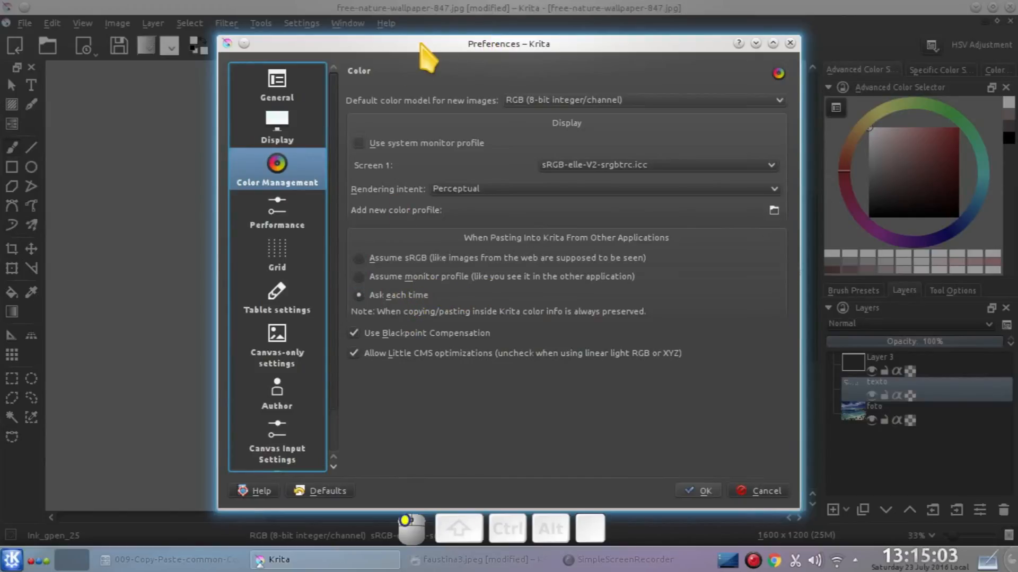
drag(425, 43, 406, 43)
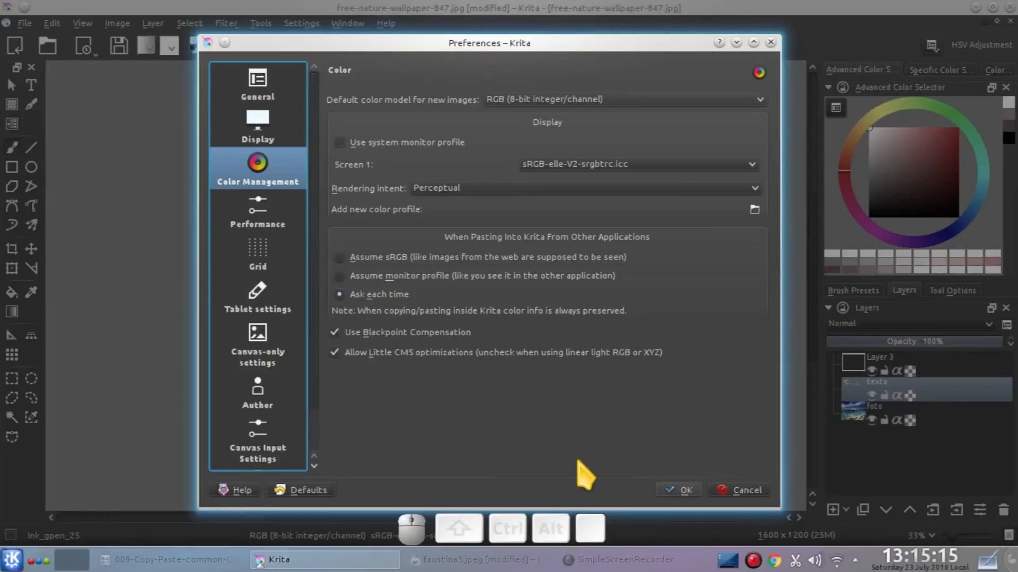
click(685, 490)
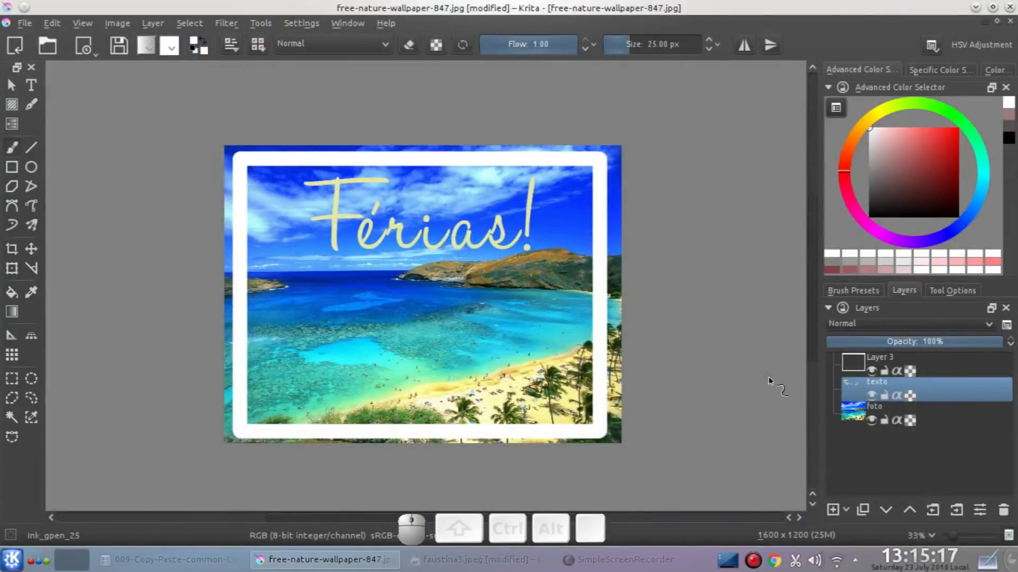
Copy the existing desktop snapshot in KSnapshot, close that program, and try to paste the snapshot into the beach picture.
click(477, 567)
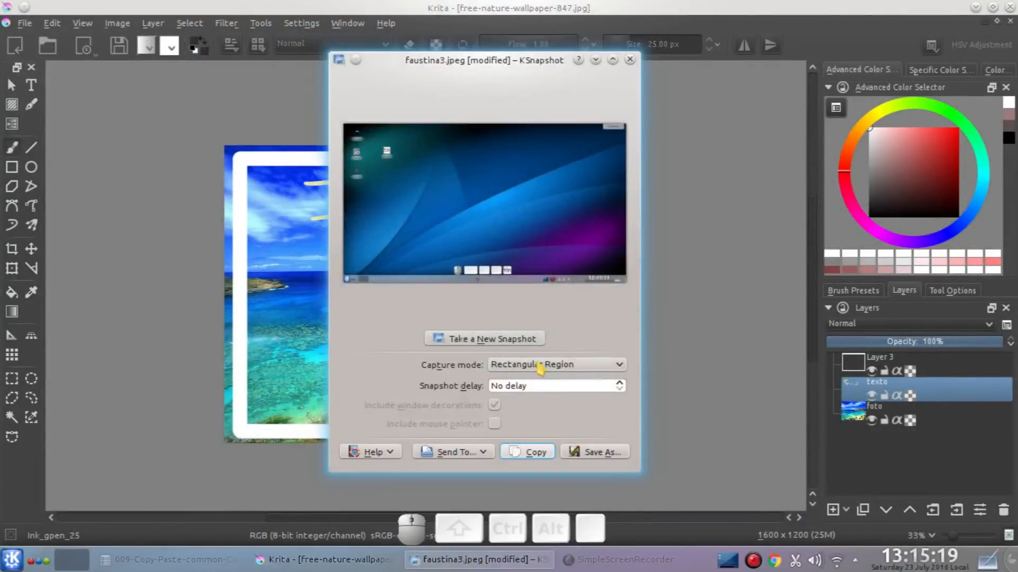
click(534, 453)
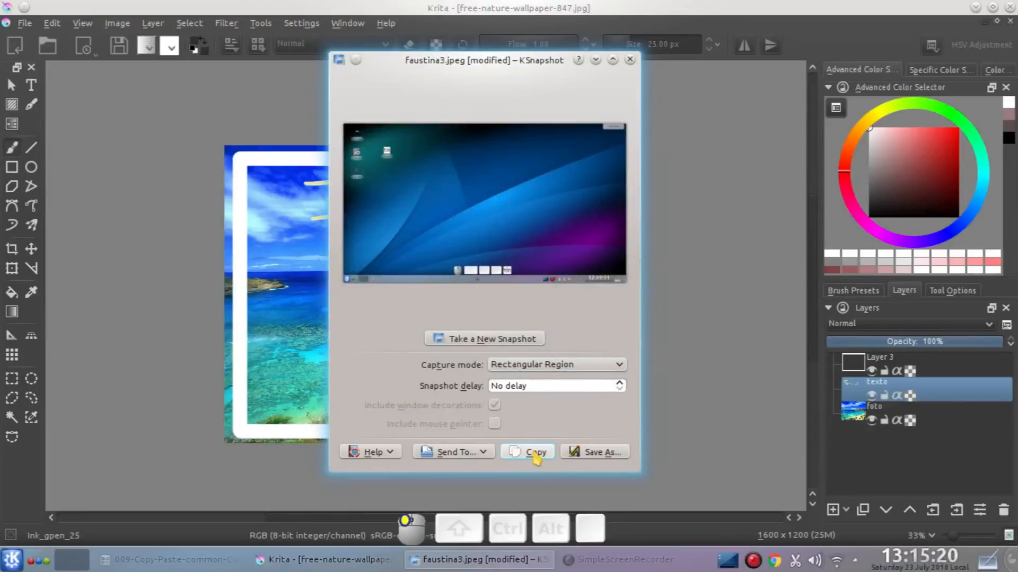
click(630, 60)
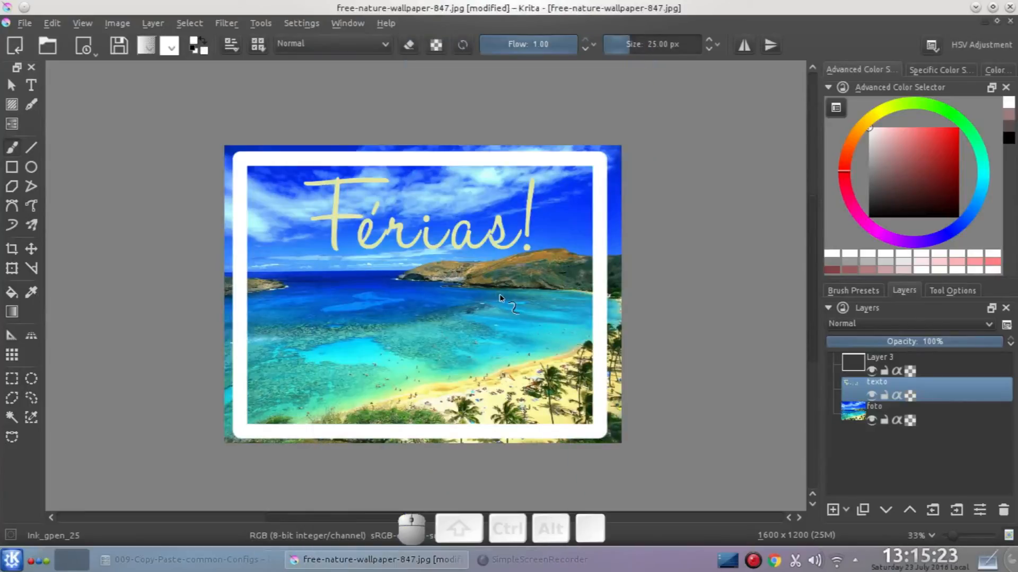
key(ctrl+v)
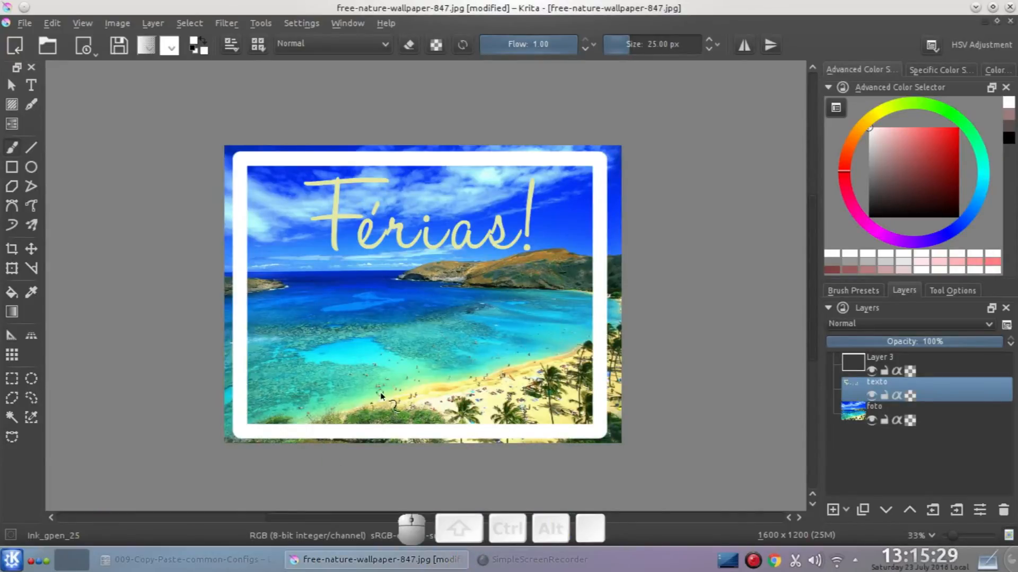
Capture a new screenshot, copy it from KSnapshot, and paste it into the beach picture with the colour data interpreted as web.
key(Print)
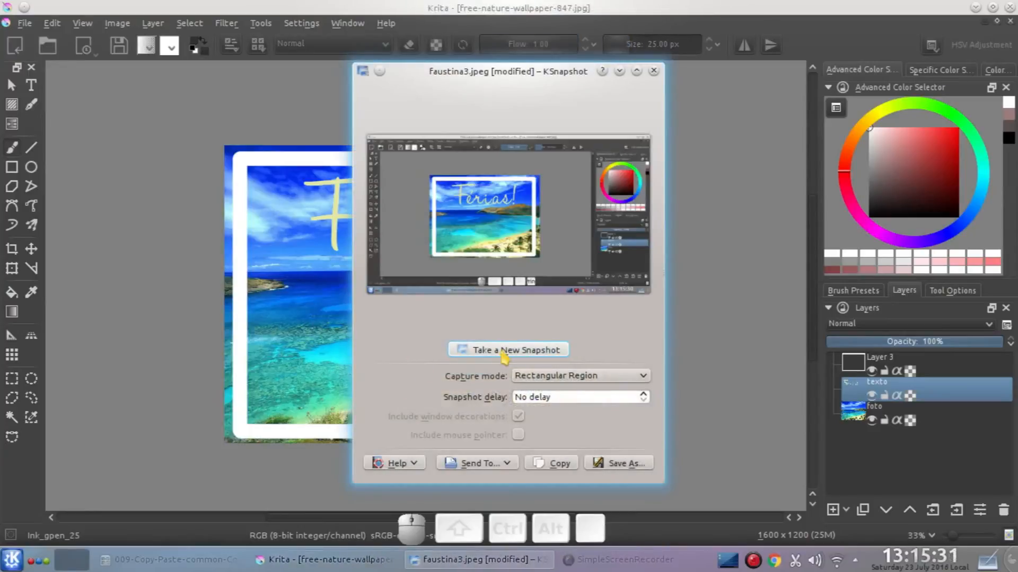
click(553, 464)
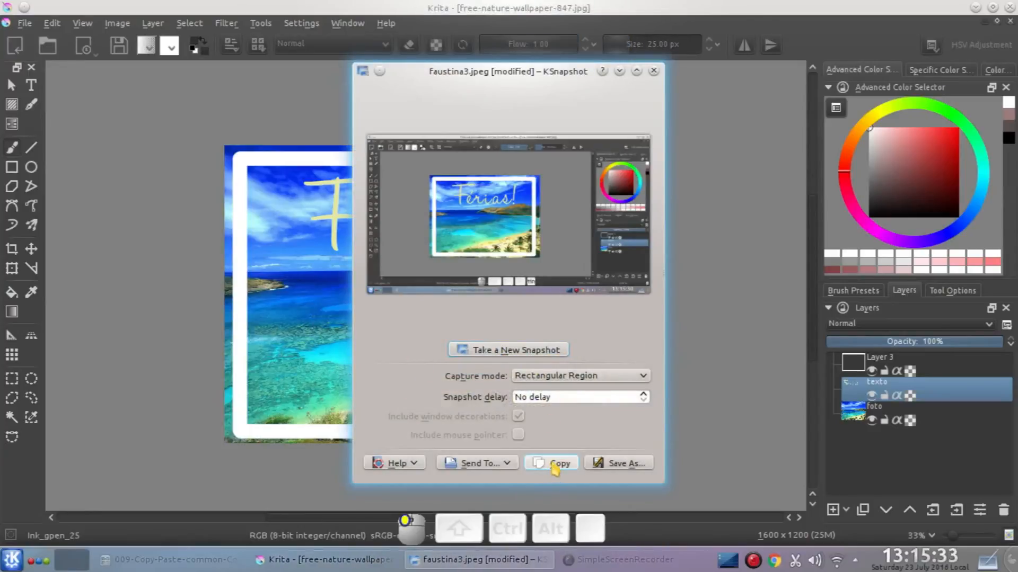
click(549, 8)
key(ctrl+v)
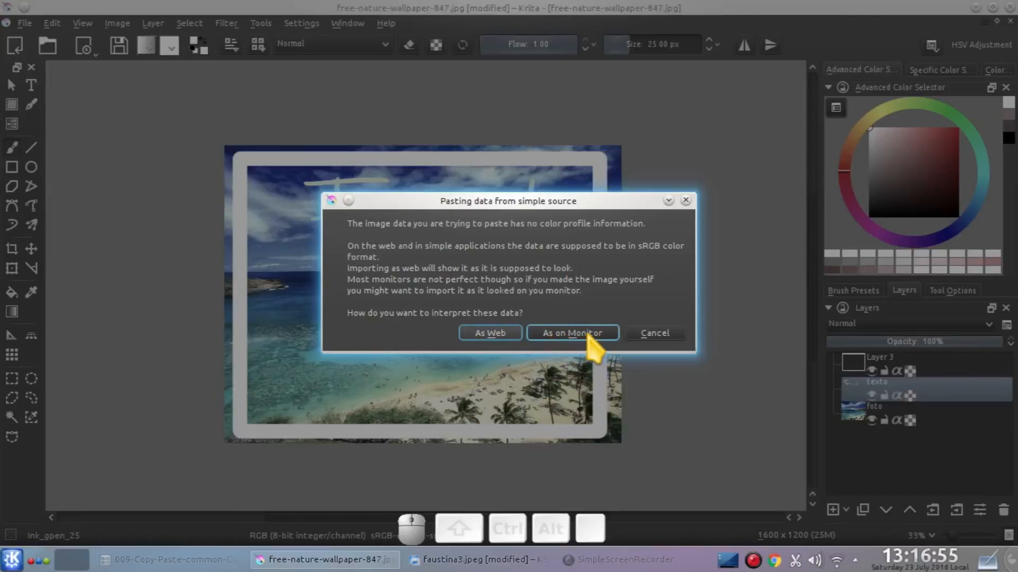
click(488, 334)
Inspect the pasted screenshot up close and compare it with the picture beneath by toggling the pasted layer's visibility.
scroll(465, 307, up, 5)
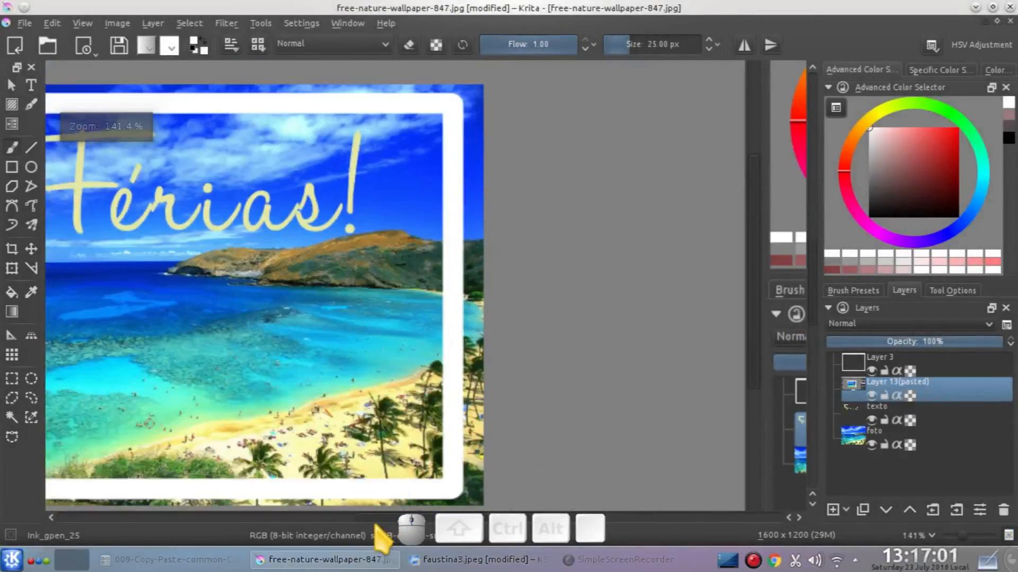
drag(387, 523, 294, 533)
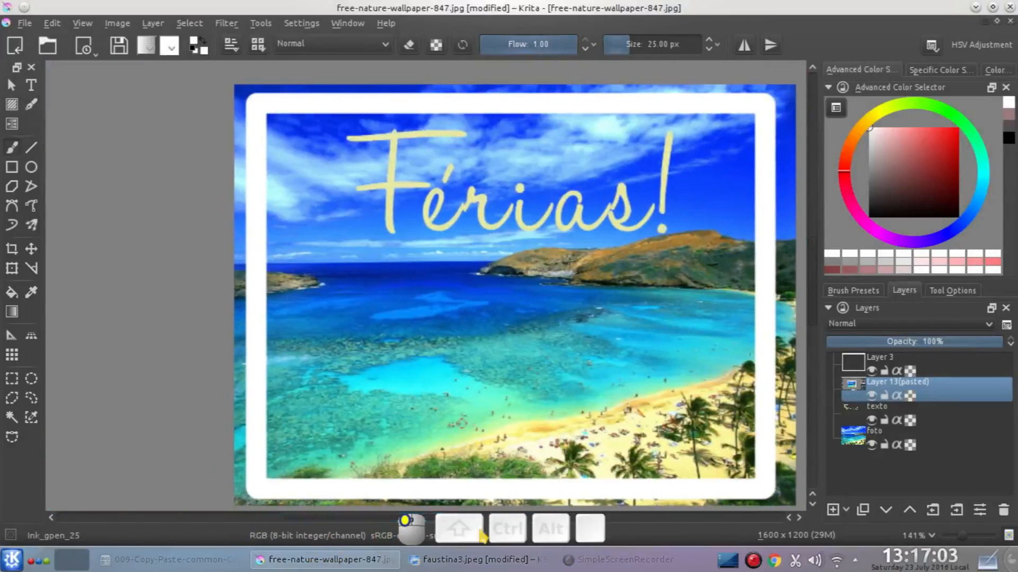
click(871, 395)
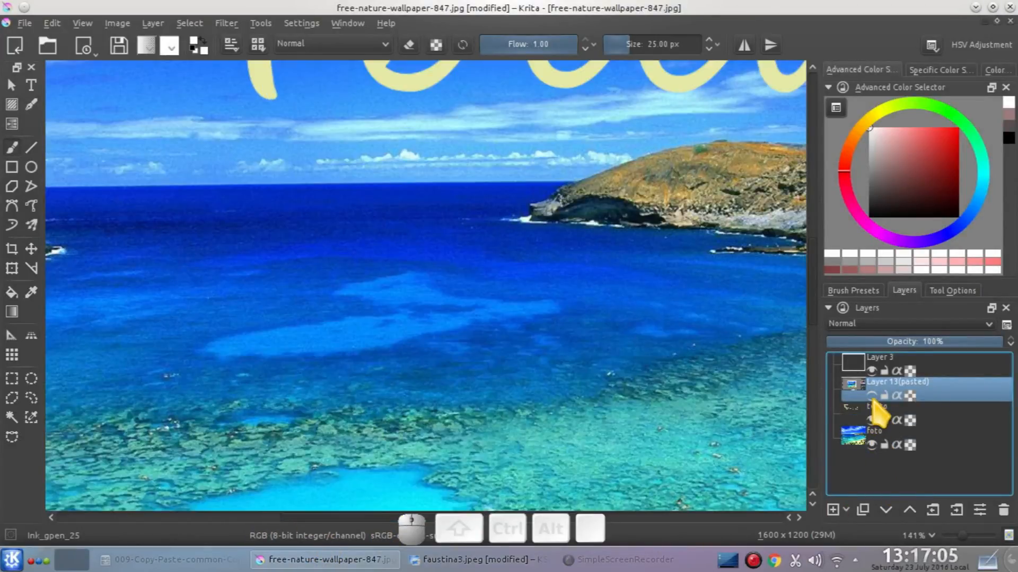
click(870, 395)
scroll(588, 398, down, 2)
scroll(588, 398, down, 1)
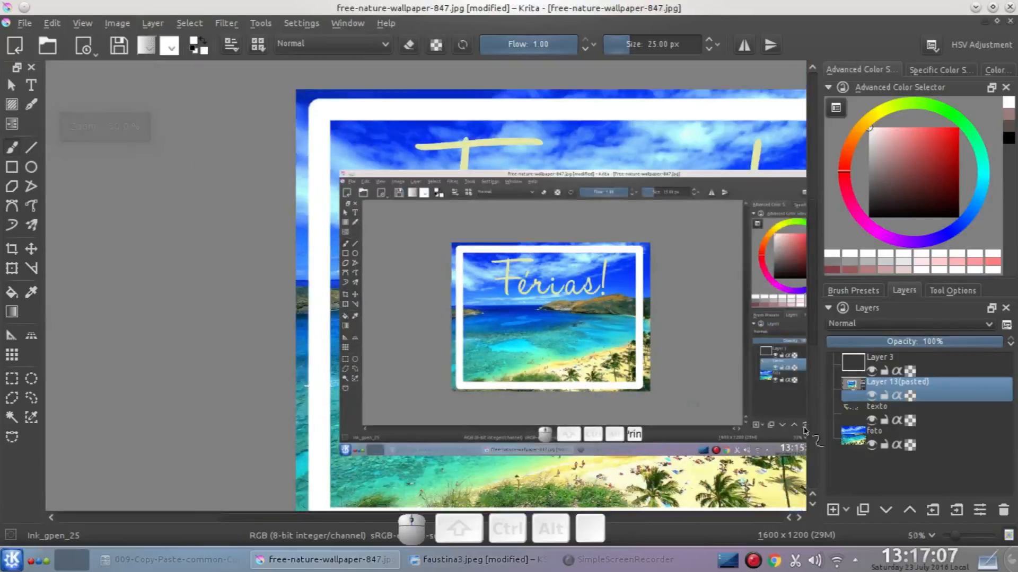
Hide the pasted screenshot layer, and select Layer 3 with the Freehand Brush tool.
click(871, 396)
drag(349, 518, 417, 519)
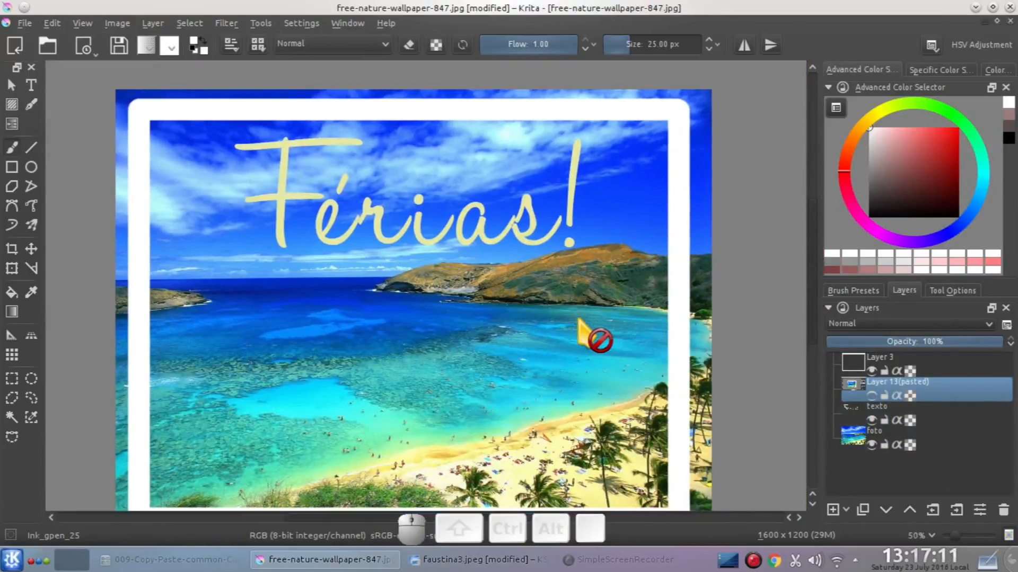
scroll(580, 316, down, 1)
drag(812, 277, 812, 318)
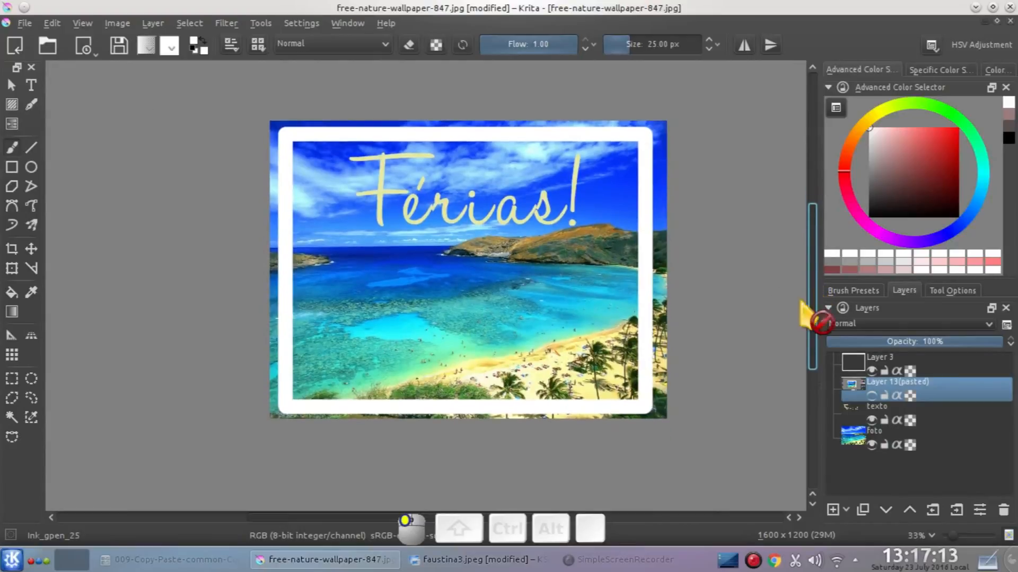
drag(388, 519, 404, 520)
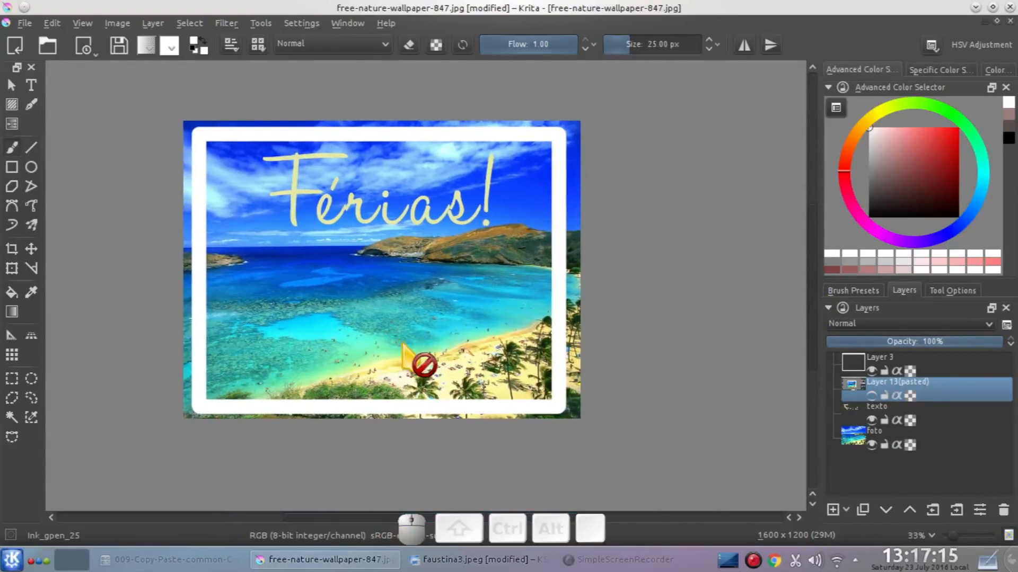
scroll(662, 361, up, 1)
scroll(661, 361, down, 1)
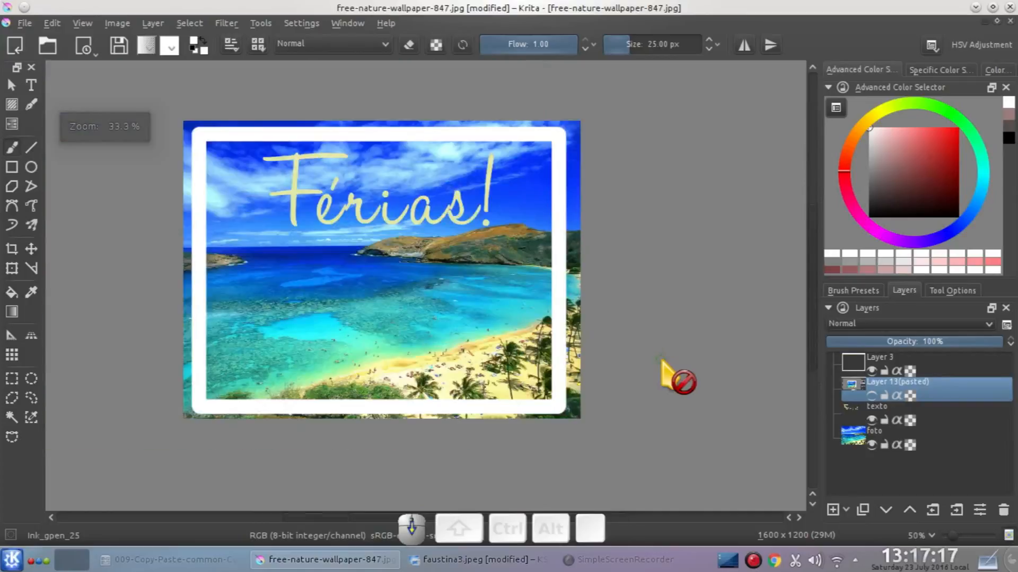
drag(370, 518, 355, 517)
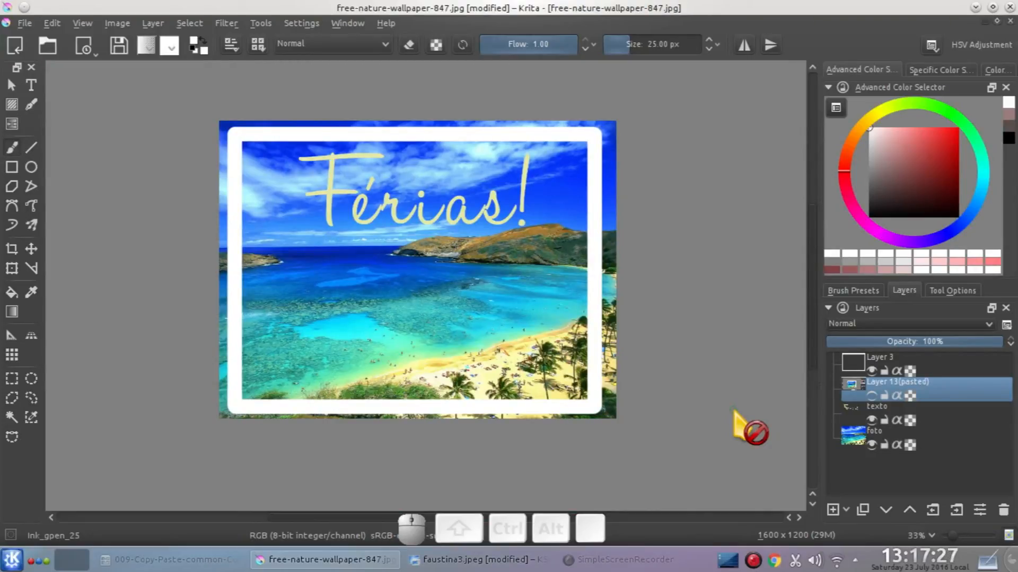
click(903, 366)
click(13, 148)
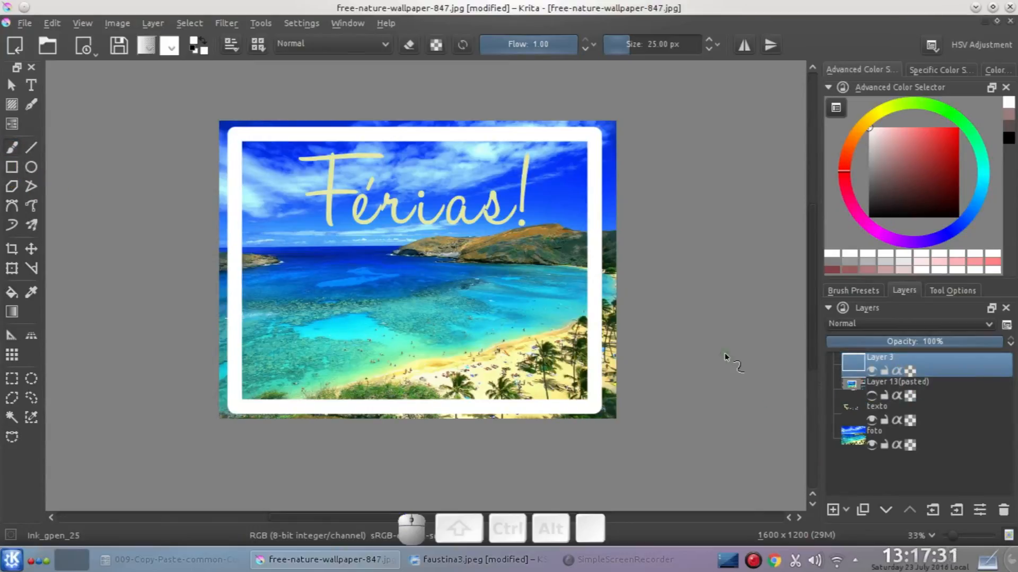